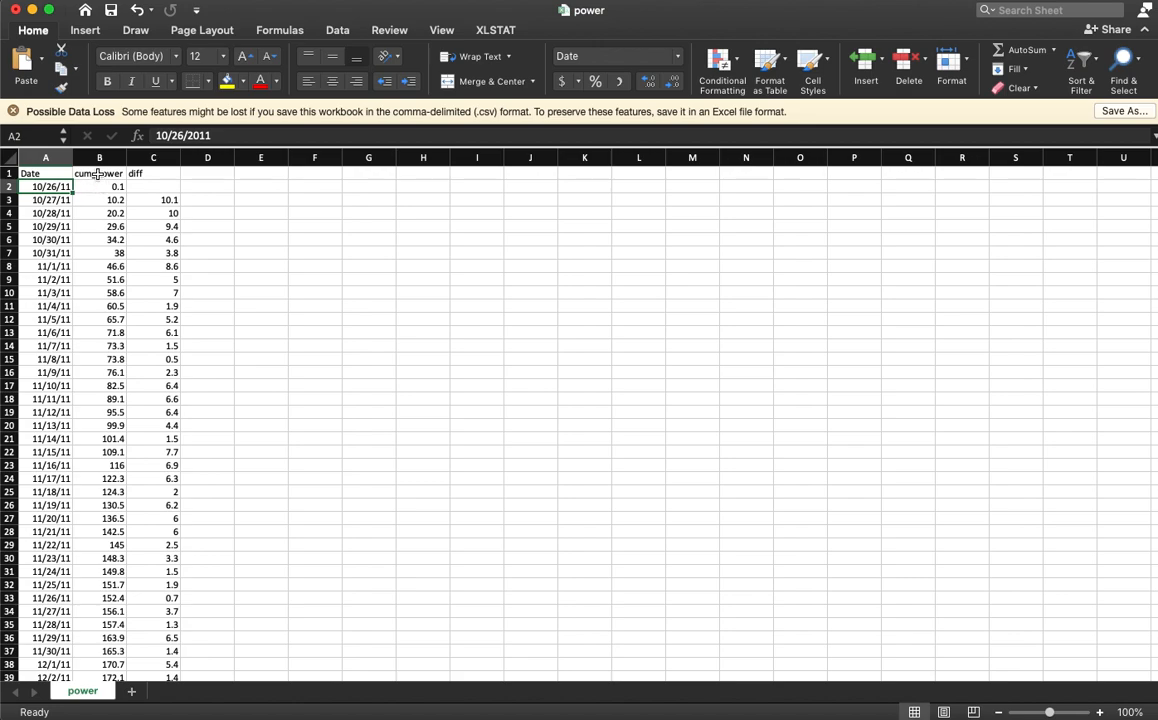
# Enter 0 as the first value of the diff column, in cell C2
pyautogui.click(98, 174)
pyautogui.click(141, 190)
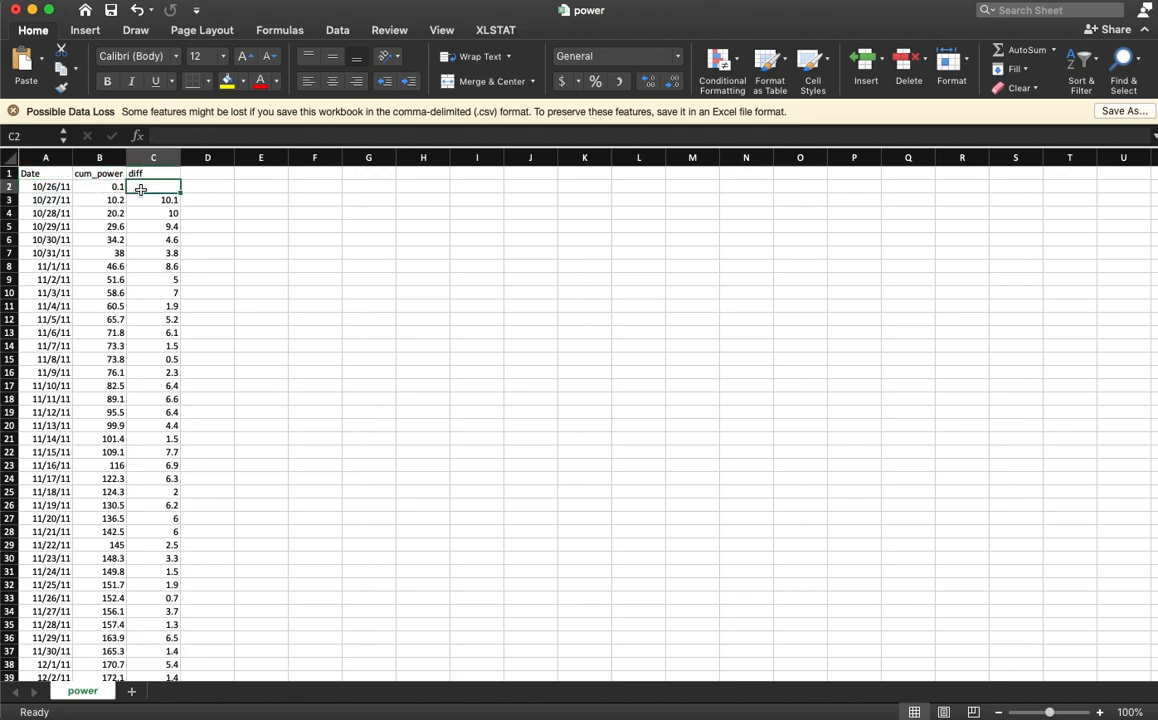
pyautogui.click(192, 251)
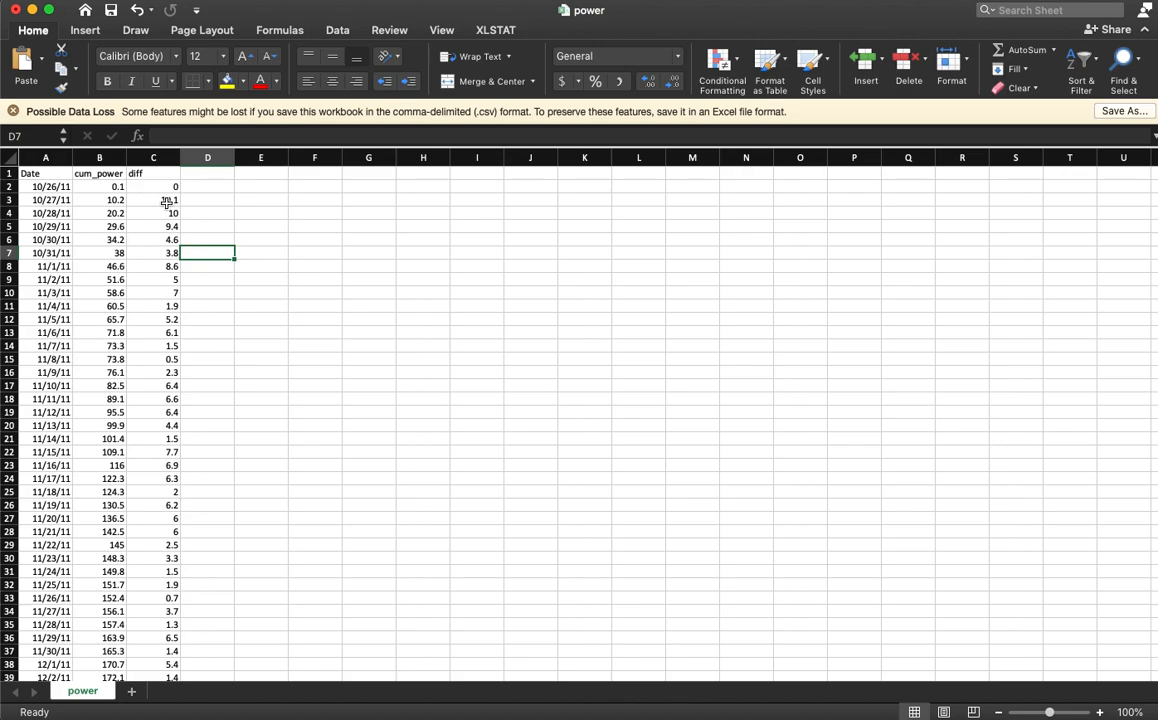
pyautogui.click(168, 201)
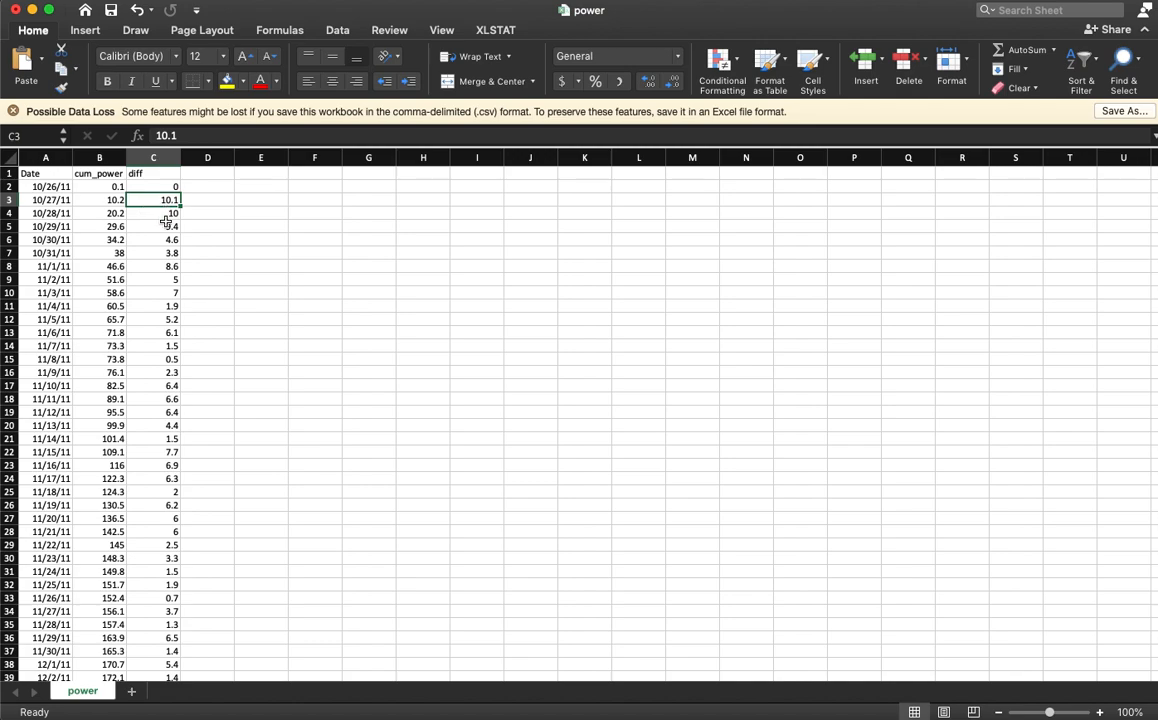
# Insert a basic 2-D line chart of cum_power against Date from columns A and B
pyautogui.moveTo(43, 157); pyautogui.dragTo(105, 157)
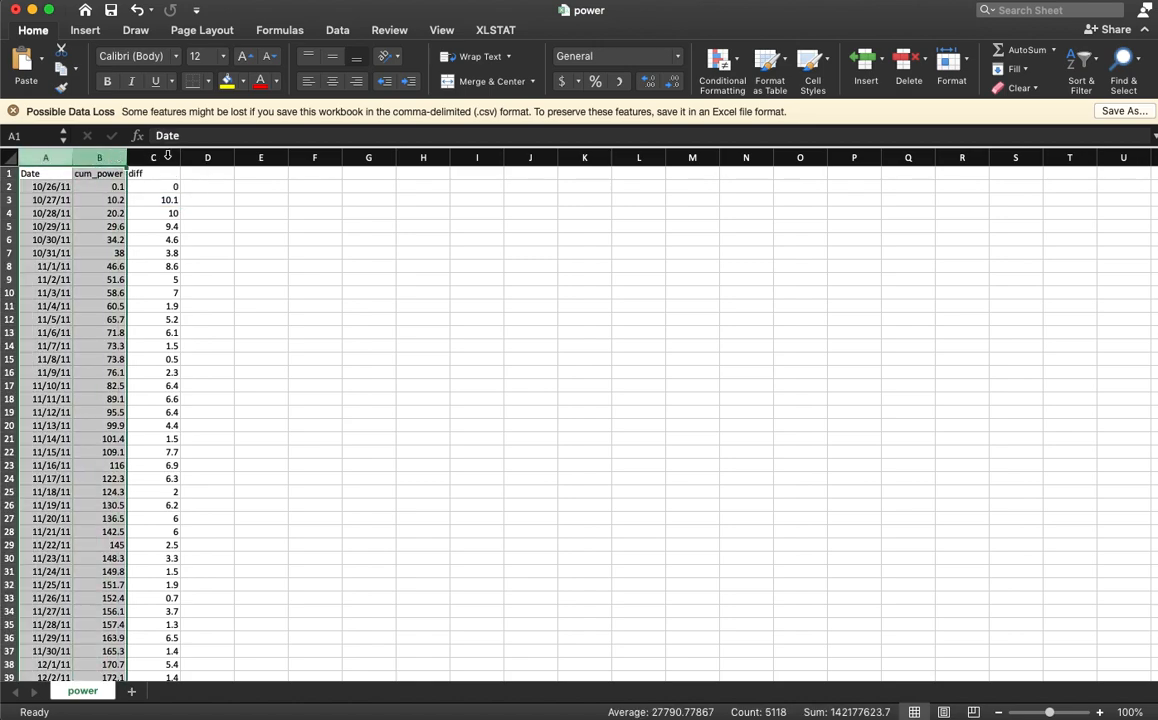
pyautogui.click(88, 31)
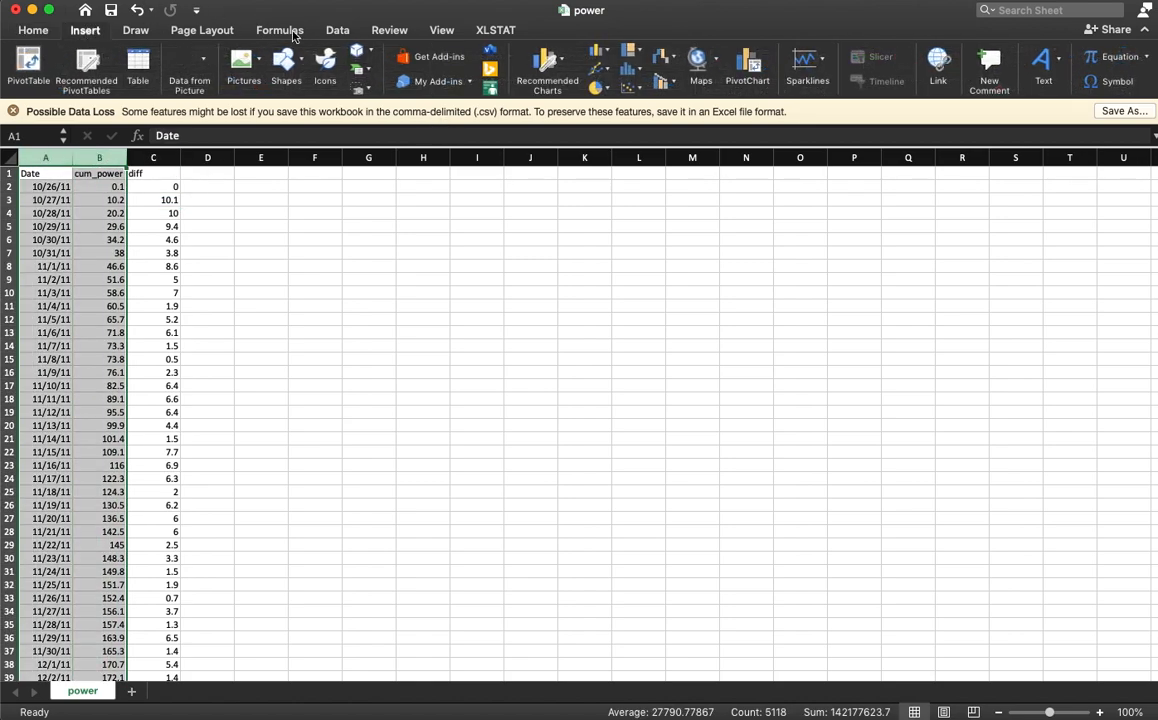
pyautogui.click(594, 72)
pyautogui.click(629, 146)
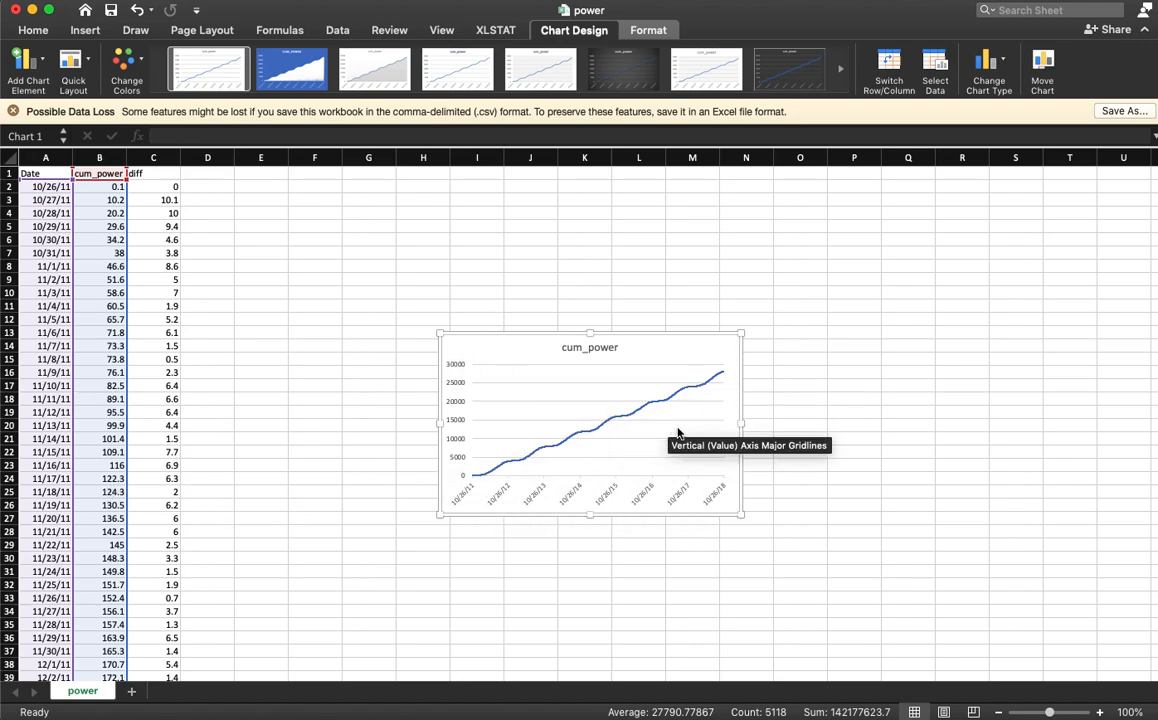
# Enlarge the cum_power chart and move it up so it covers about J5 to S23
pyautogui.moveTo(741, 513); pyautogui.dragTo(1070, 556)
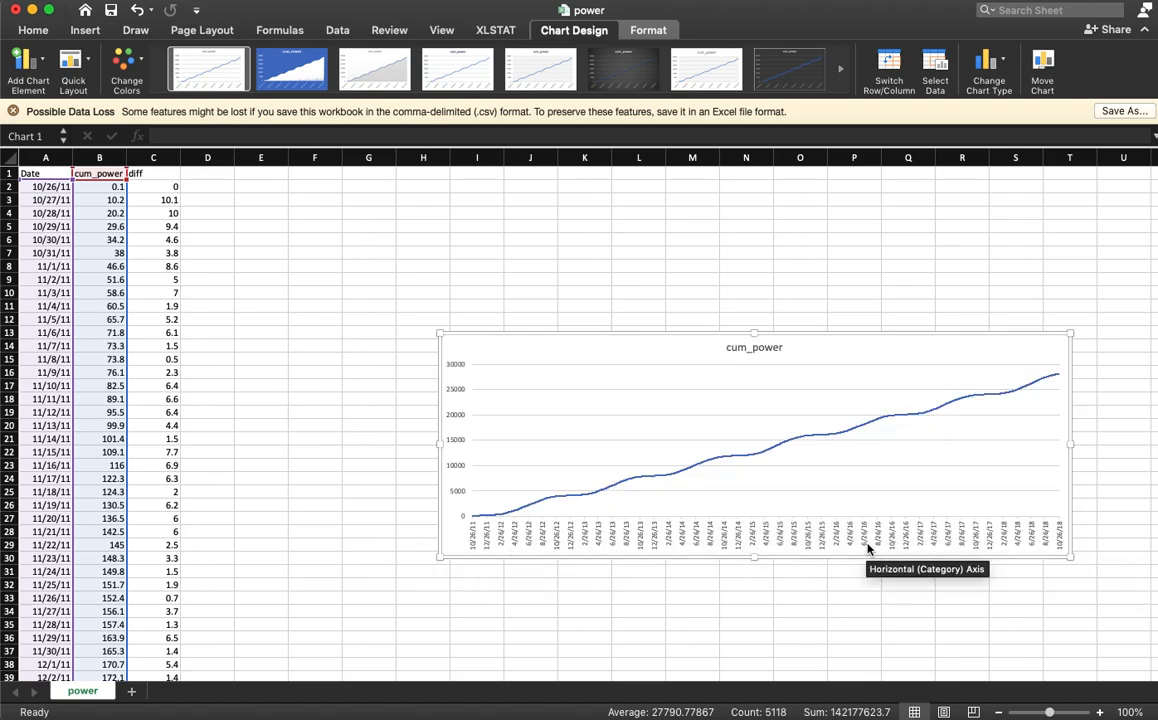
pyautogui.moveTo(1068, 557); pyautogui.dragTo(828, 556)
pyautogui.moveTo(696, 561); pyautogui.dragTo(967, 569)
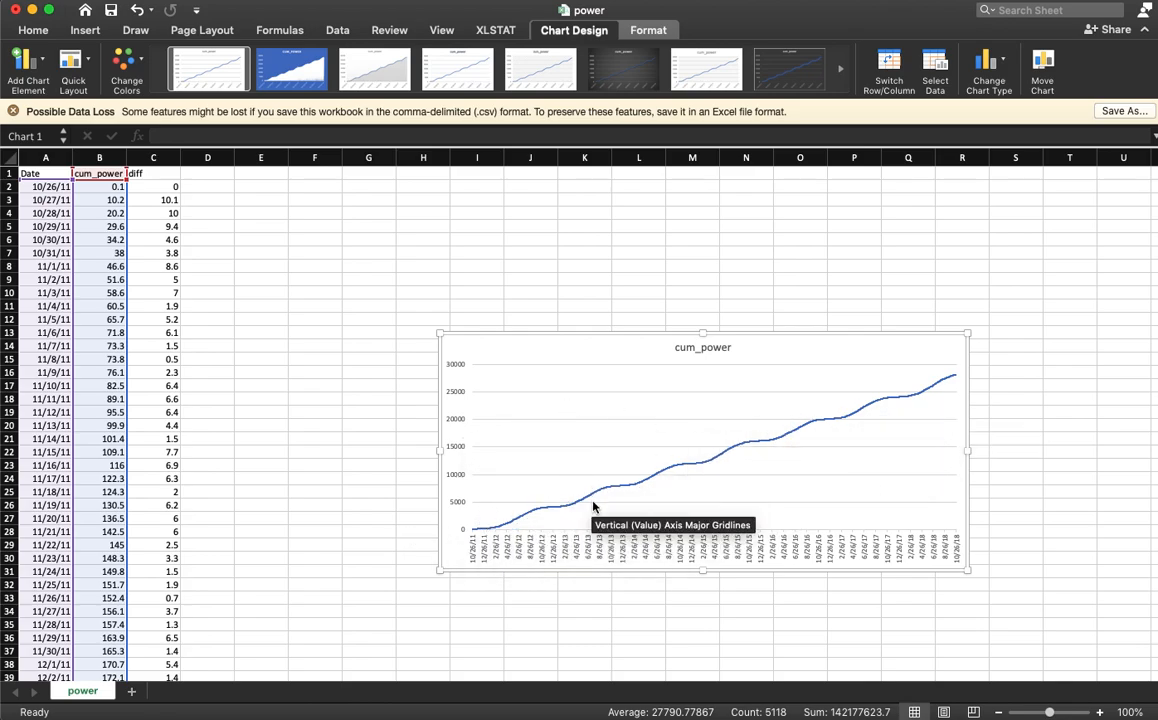
pyautogui.moveTo(783, 354); pyautogui.dragTo(852, 241)
# Insert a 2-D line chart of diff against Date from columns A and C
pyautogui.click(151, 172)
pyautogui.press('super+shift+Down')
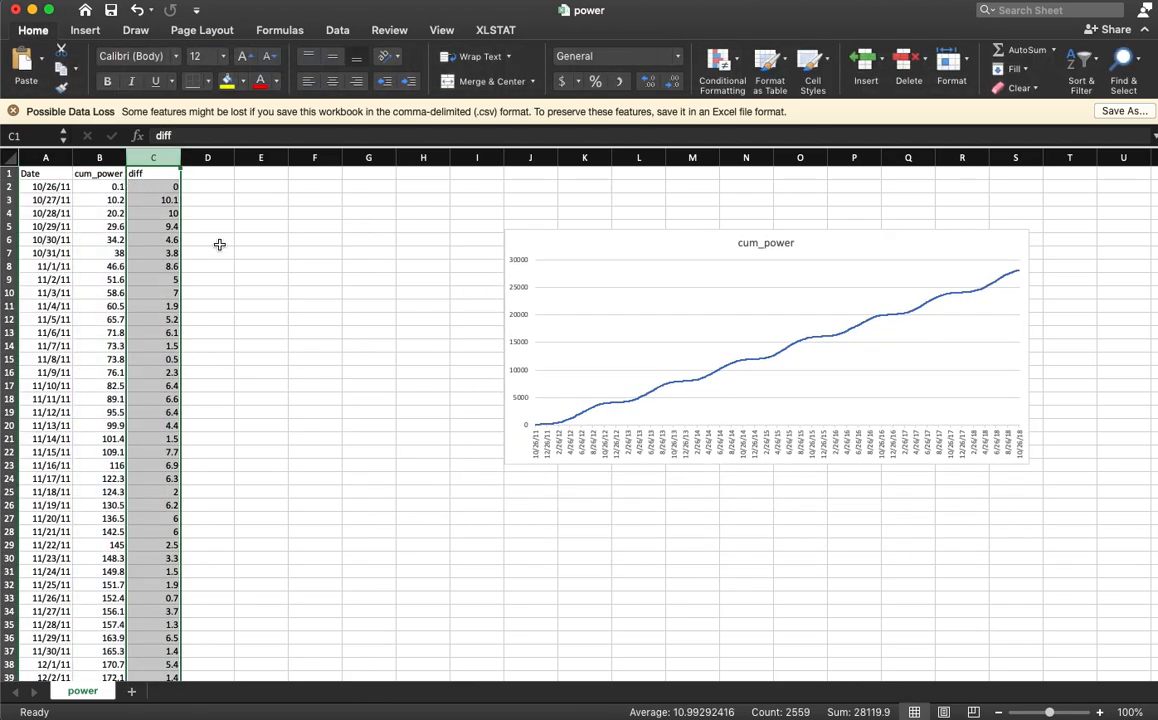
pyautogui.click(55, 155)
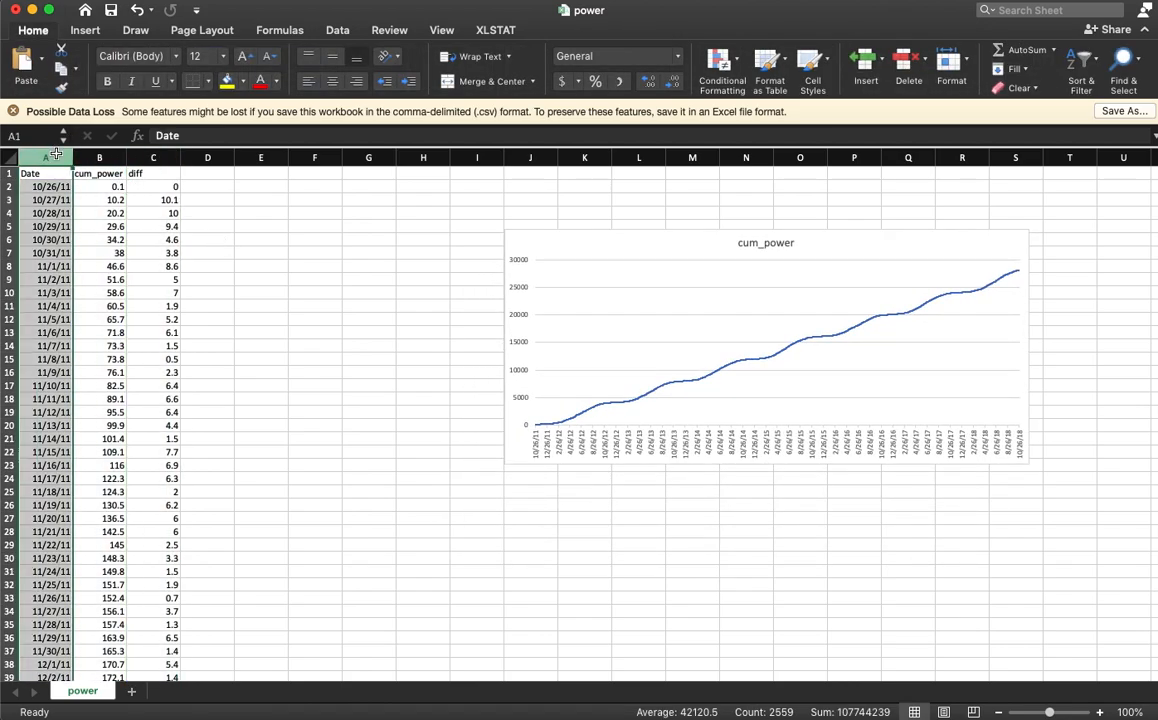
pyautogui.keyDown('super'); pyautogui.click(142, 158); pyautogui.keyUp('super')
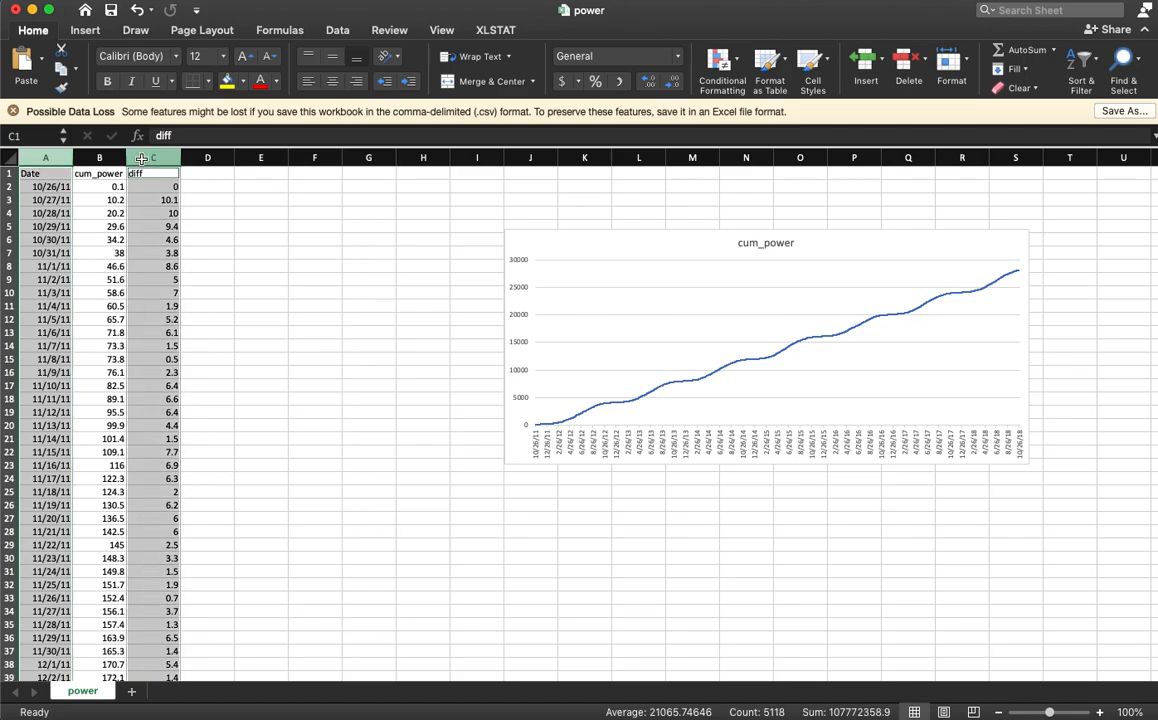
pyautogui.click(85, 30)
pyautogui.click(604, 71)
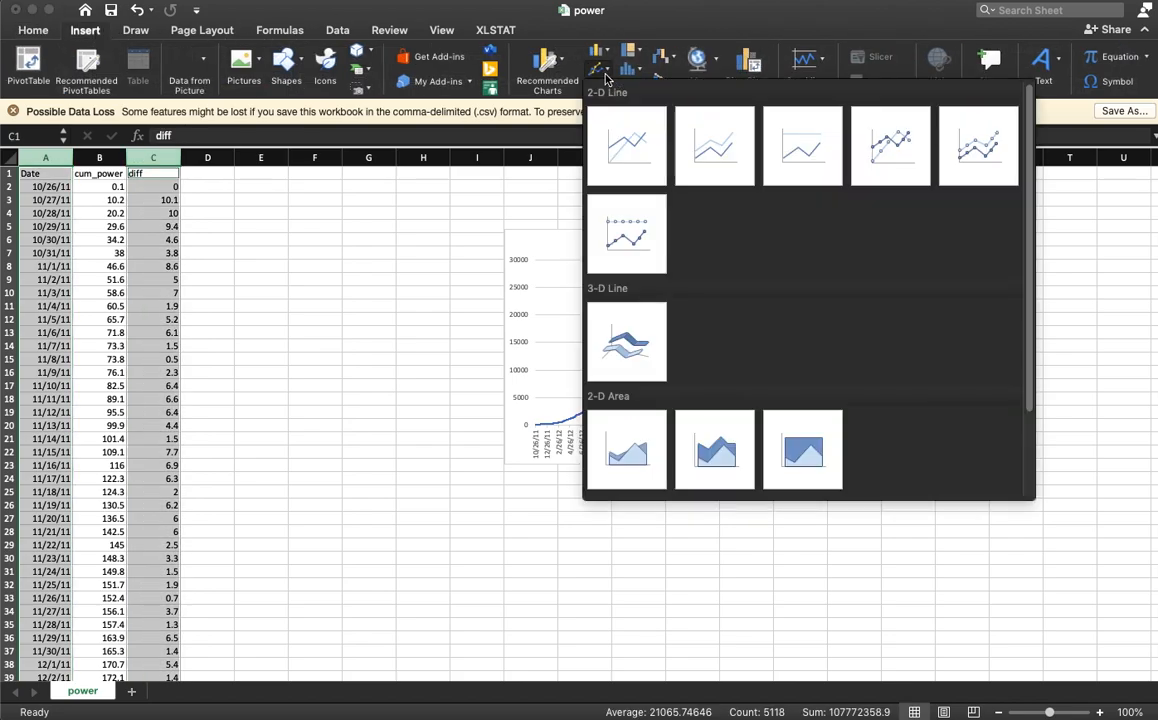
pyautogui.click(567, 118)
# Enlarge the diff chart so it spans about F13 to T37
pyautogui.moveTo(440, 515); pyautogui.dragTo(305, 570)
pyautogui.moveTo(741, 570); pyautogui.dragTo(1088, 606)
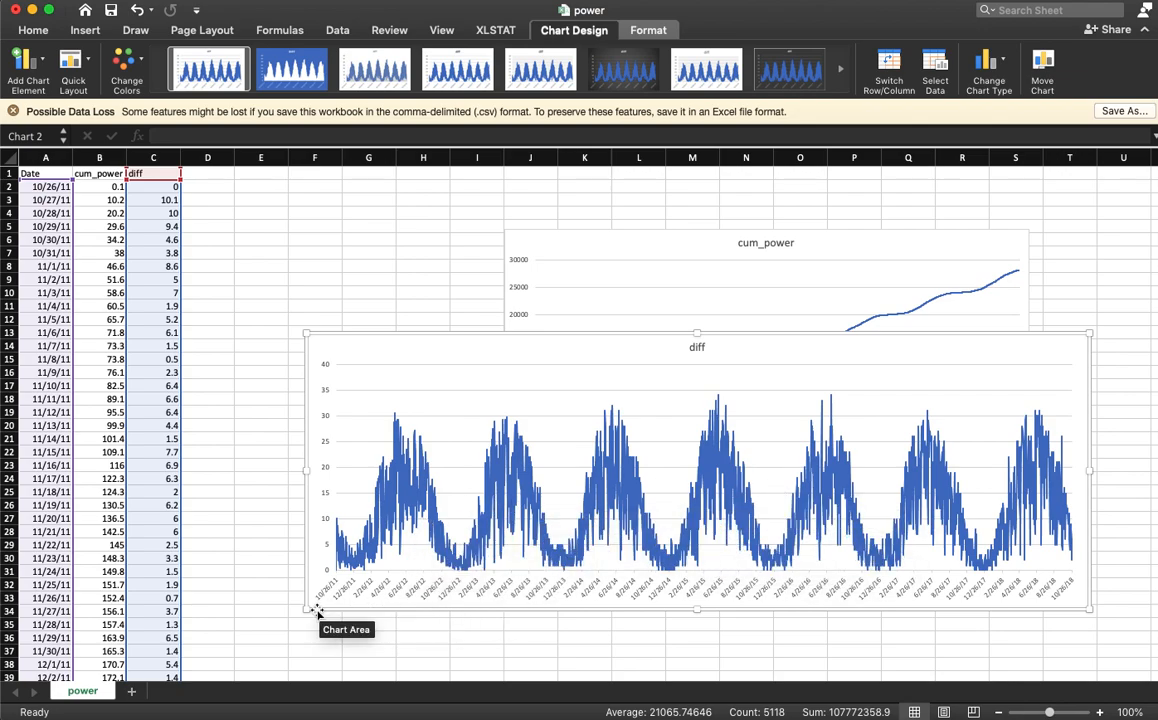
pyautogui.moveTo(306, 609); pyautogui.dragTo(282, 655)
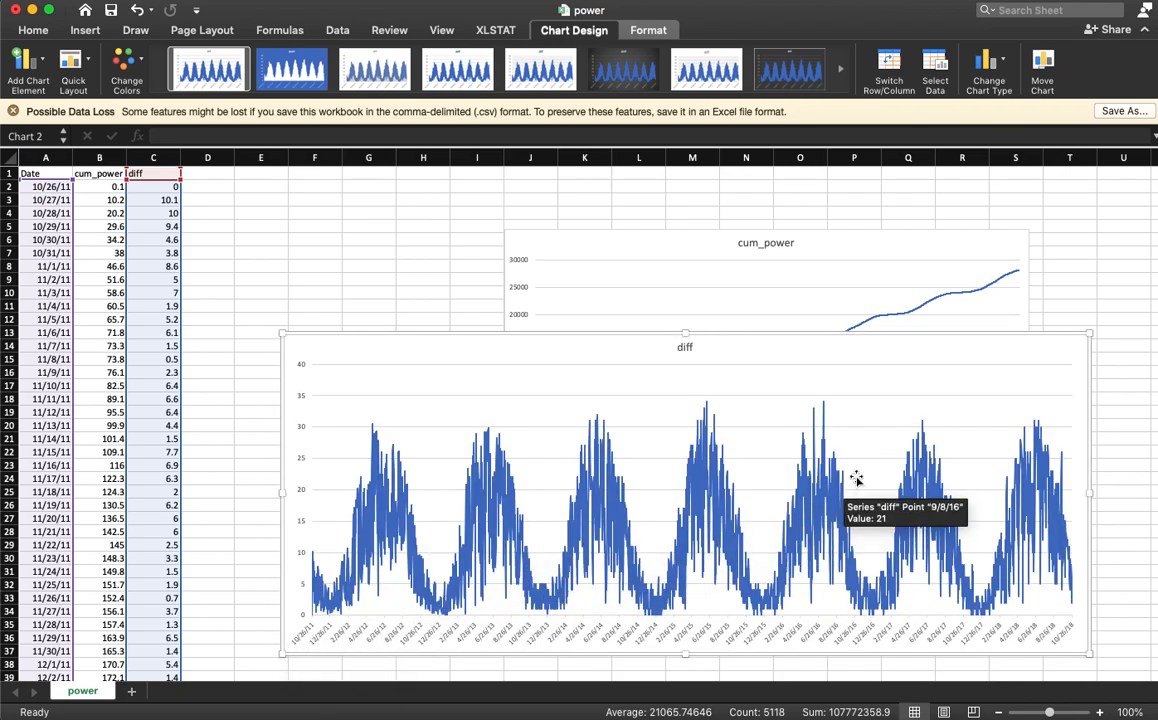
# Move the cum_power chart up to the sheet's first row and place the diff chart over its lower part, starting around row 8
pyautogui.click(842, 262)
pyautogui.moveTo(855, 238); pyautogui.dragTo(885, 176)
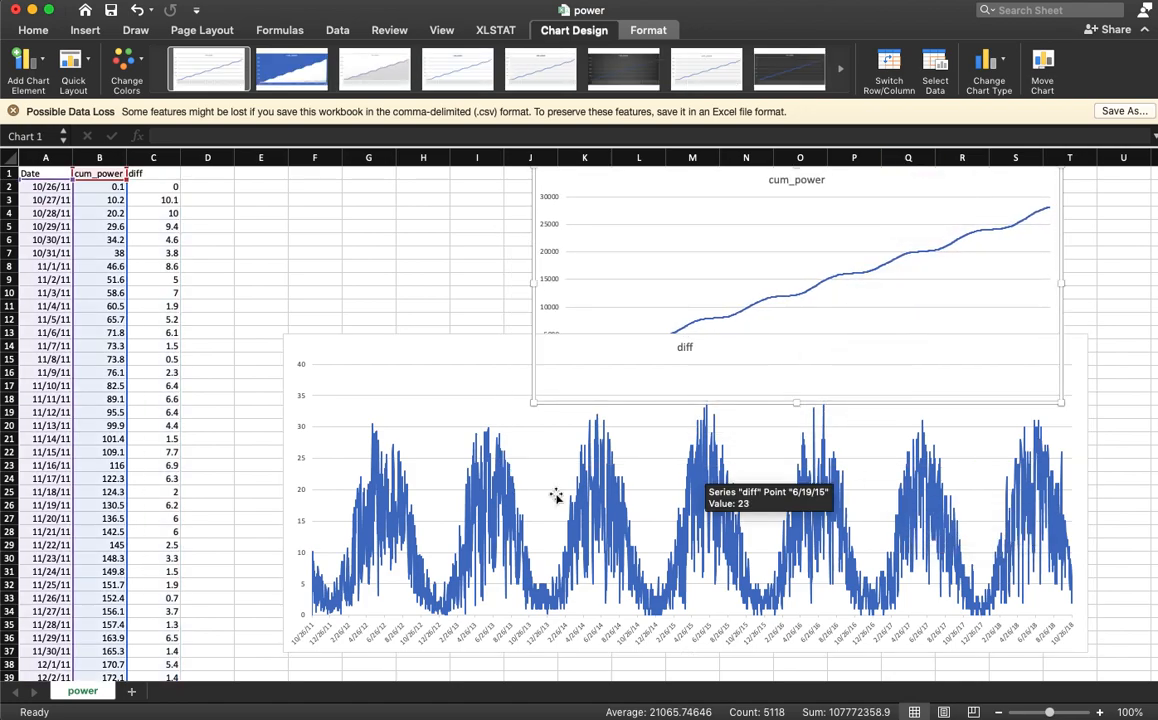
pyautogui.moveTo(452, 372); pyautogui.dragTo(463, 463)
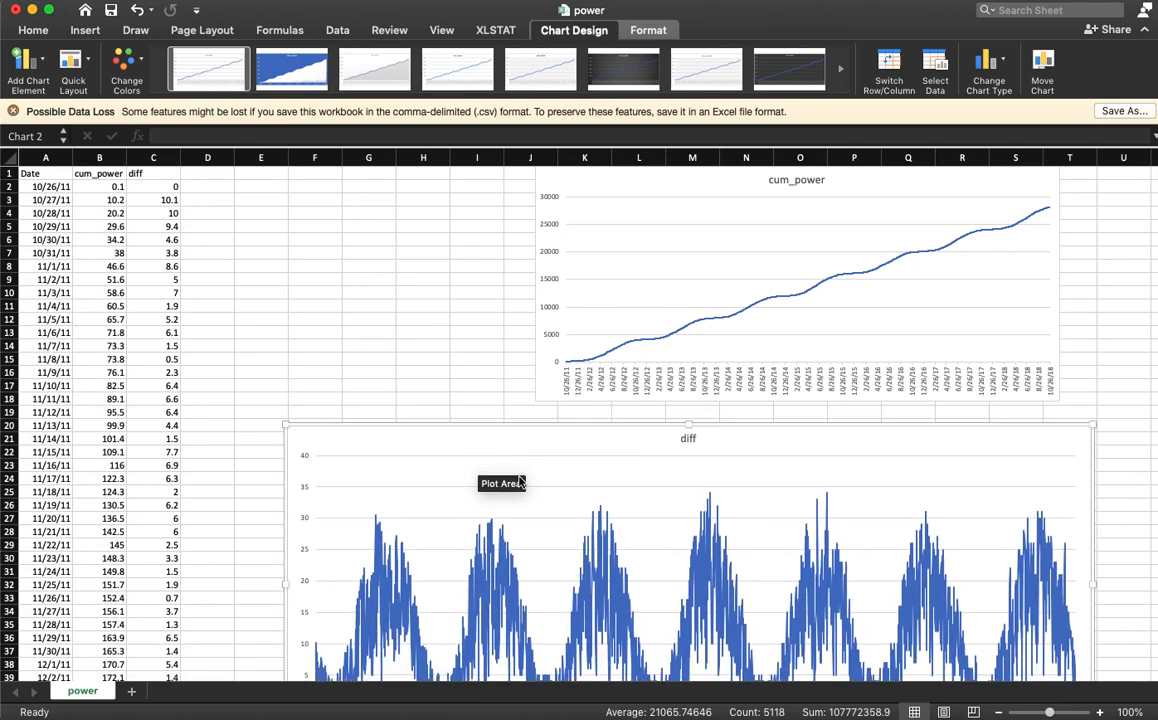
pyautogui.moveTo(806, 416); pyautogui.dragTo(819, 281)
pyautogui.moveTo(538, 253); pyautogui.dragTo(517, 278)
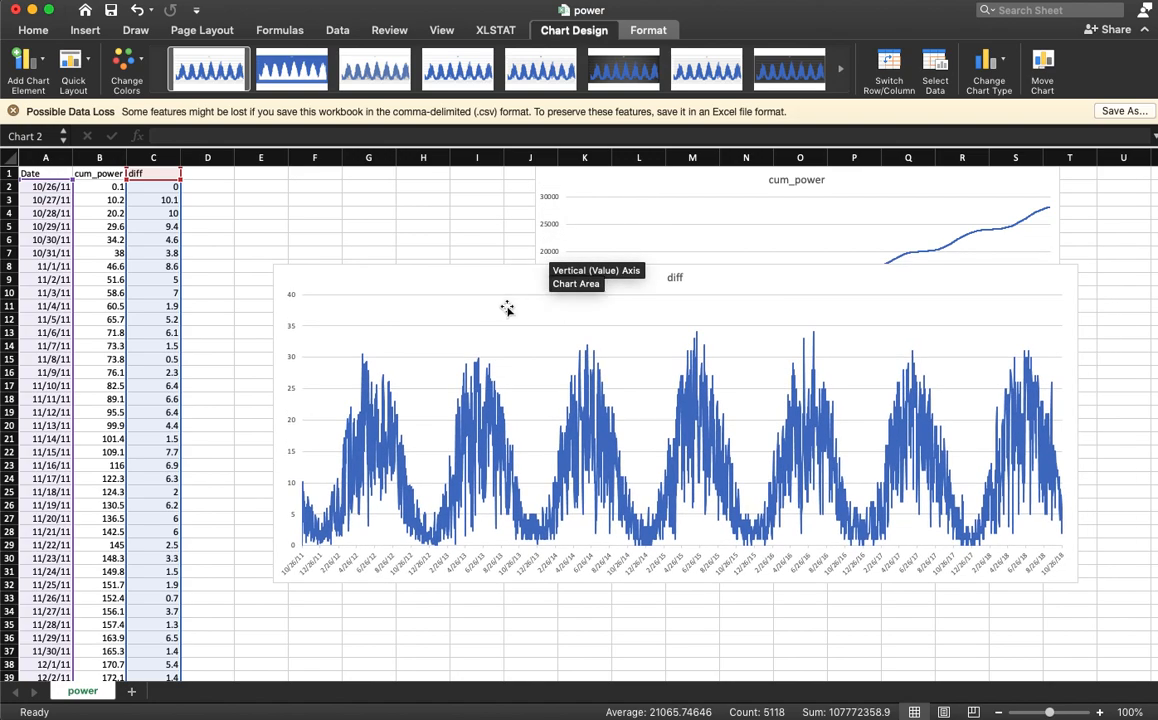
# Add a Moving Average trendline with period 2 to the diff series
pyautogui.rightClick(478, 433)
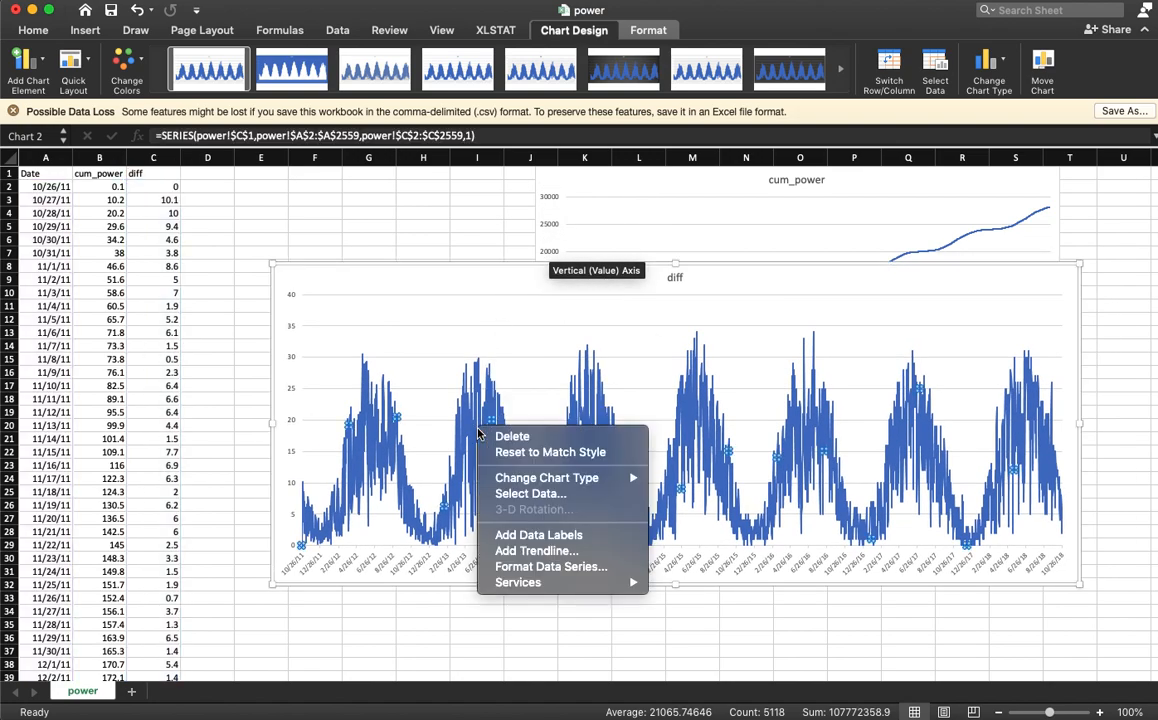
pyautogui.click(537, 551)
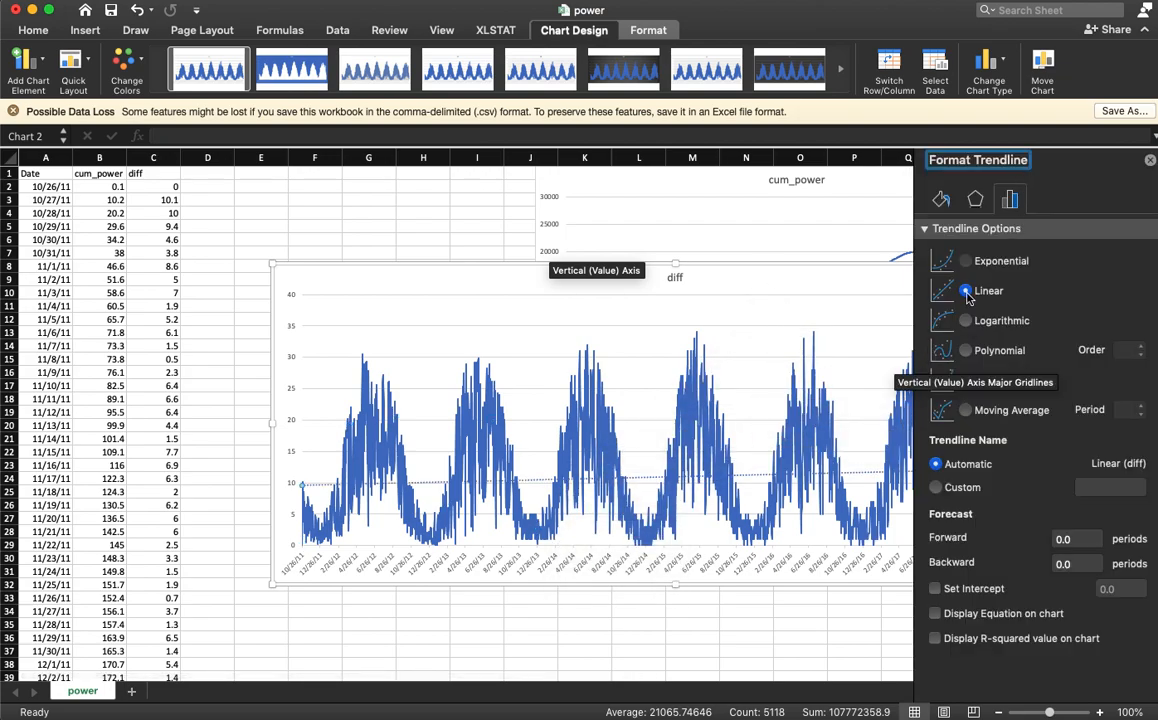
pyautogui.click(967, 414)
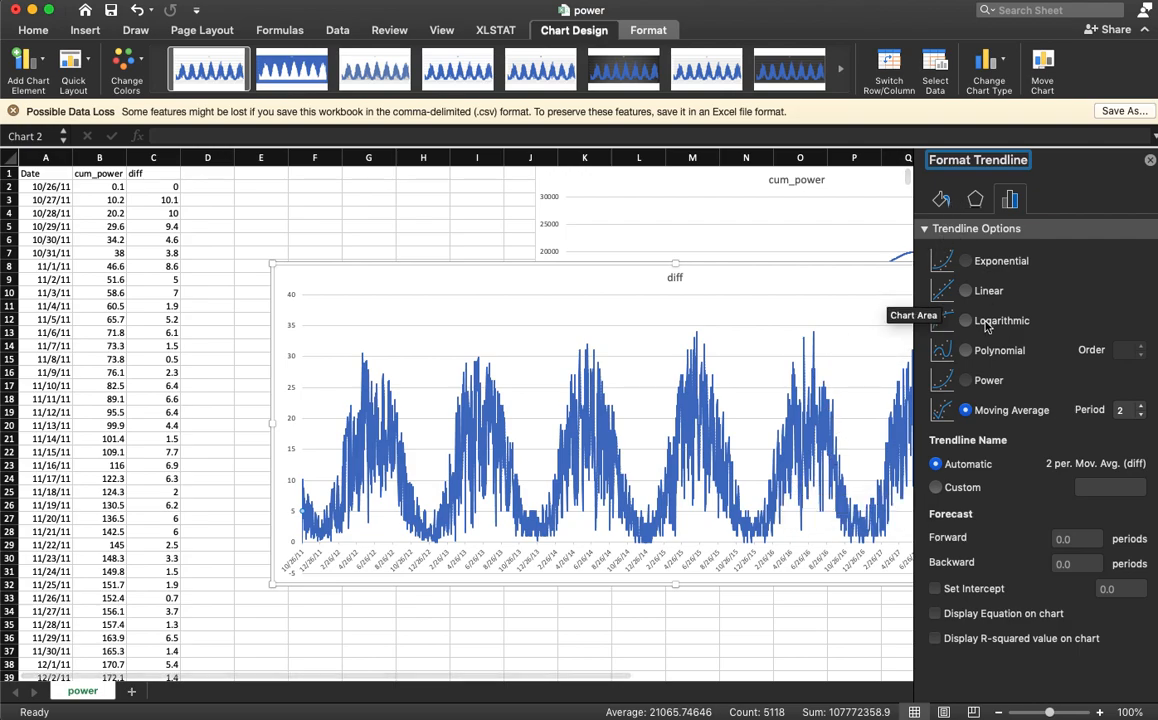
# Color the moving average trendline dark red and accept the complex chart formatting
pyautogui.click(942, 201)
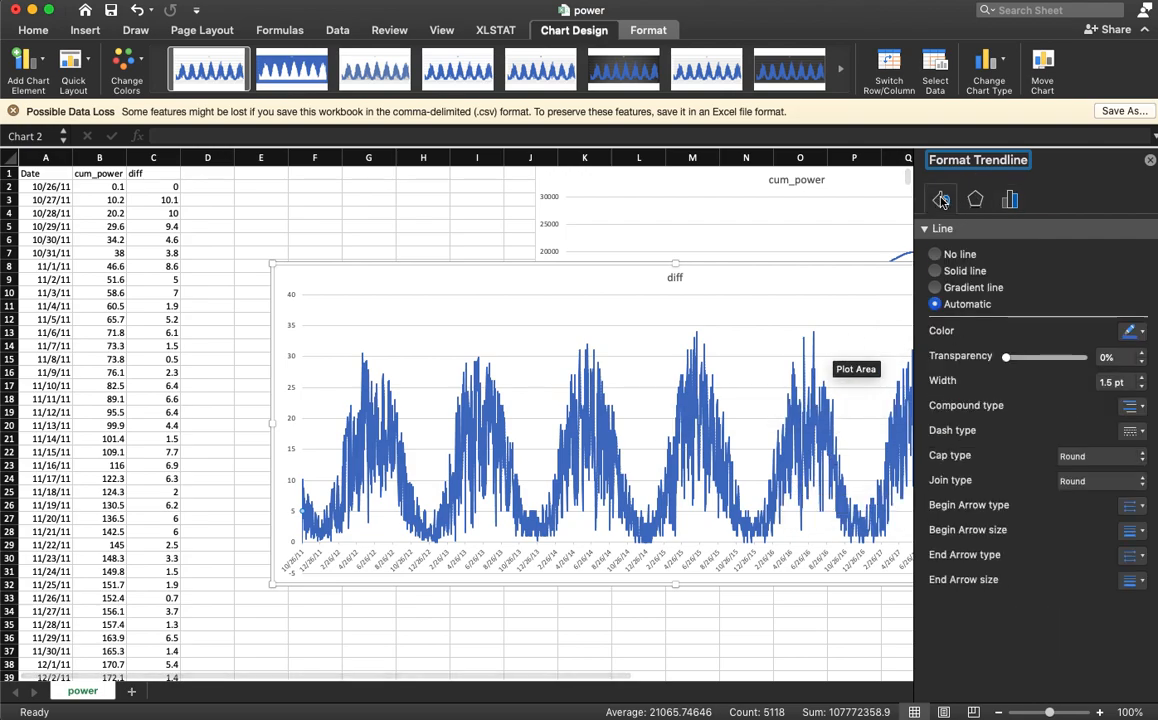
pyautogui.click(1142, 334)
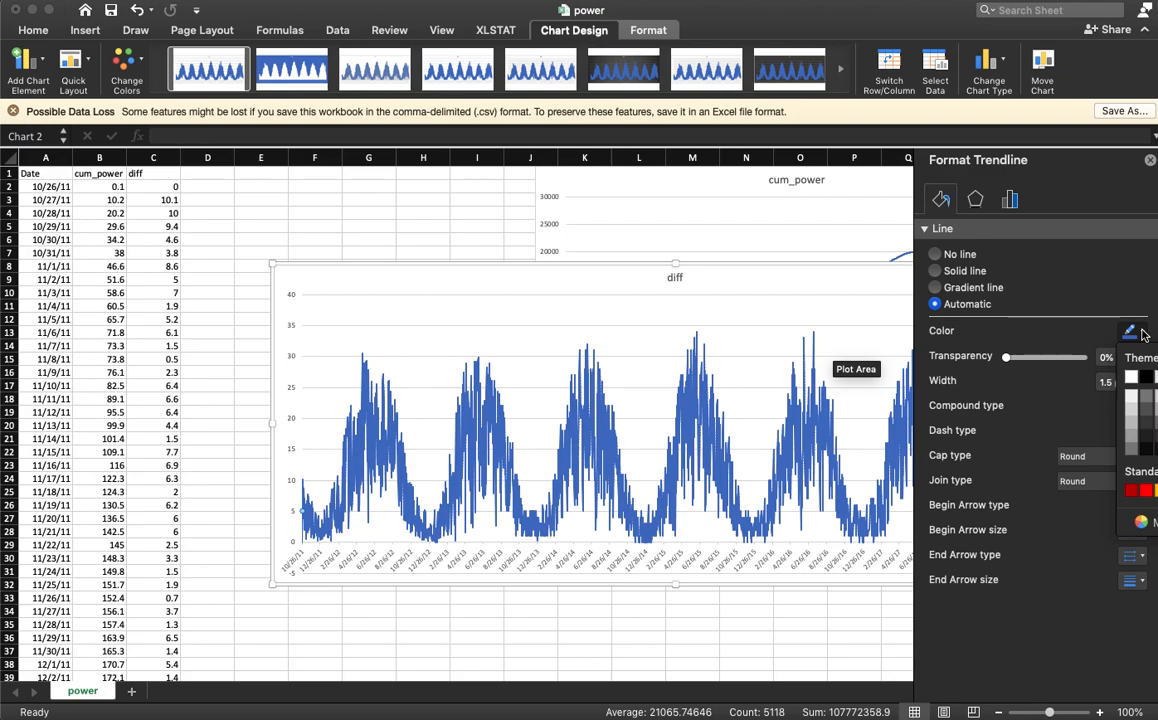
pyautogui.click(1134, 490)
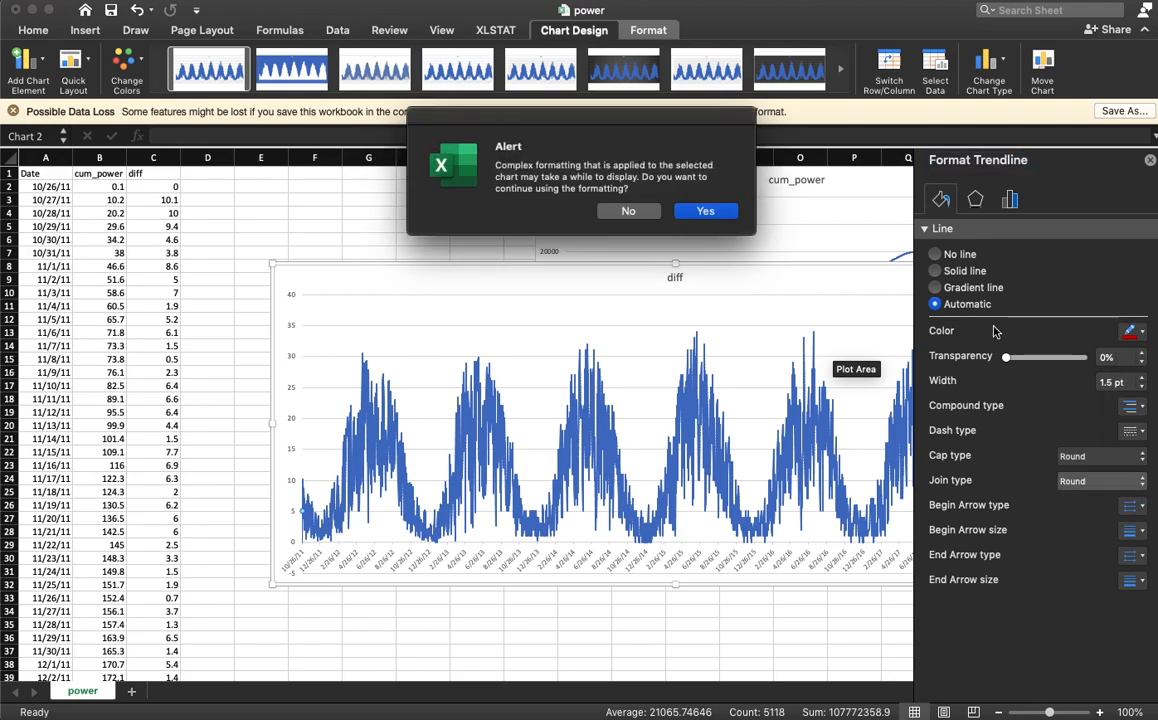
pyautogui.click(706, 211)
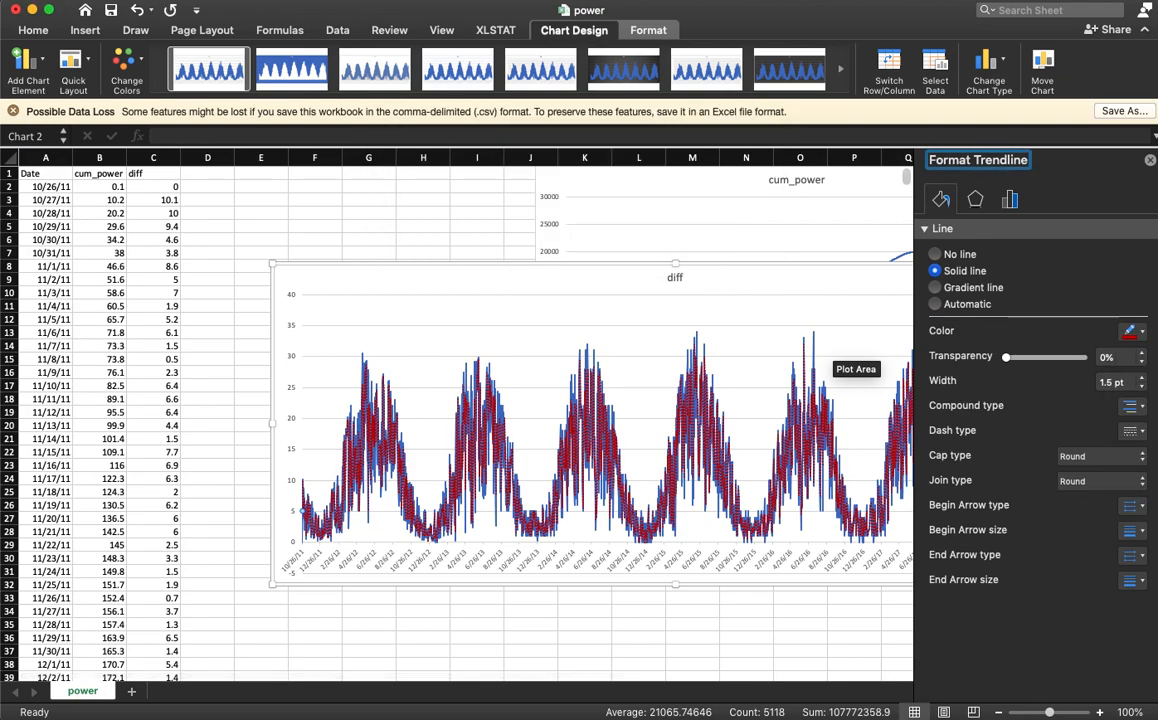
# Set the trendline's line width to 4 pt and deselect the chart
pyautogui.click(1142, 378)
pyautogui.click(1142, 378)
pyautogui.click(1142, 378)
pyautogui.click(1142, 378)
pyautogui.click(1142, 378)
pyautogui.click(1142, 378)
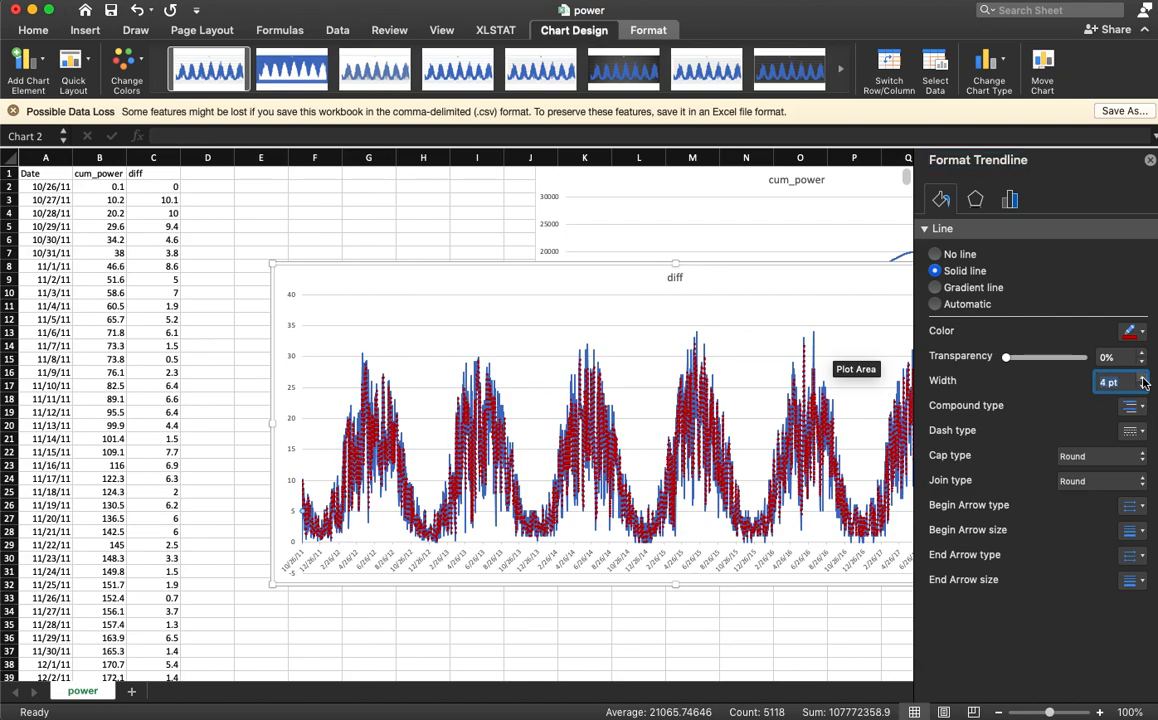
pyautogui.click(565, 611)
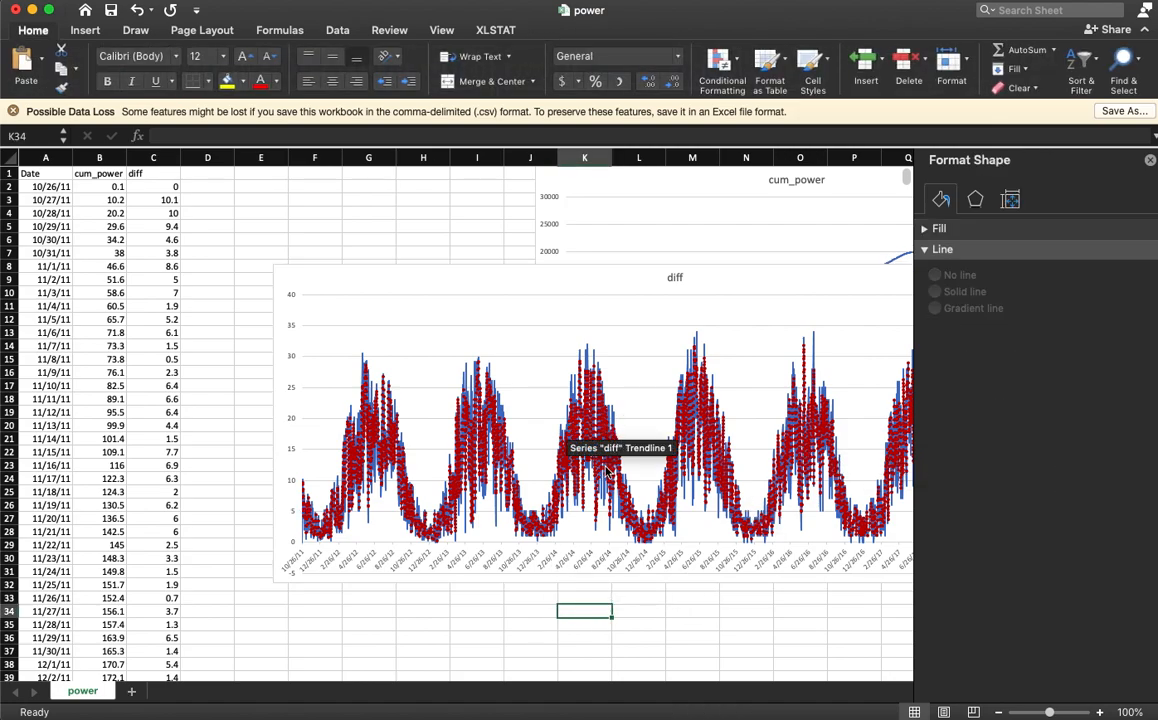
# Reopen the diff trendline's options and raise the moving average period to 49
pyautogui.click(609, 484)
pyautogui.click(609, 484)
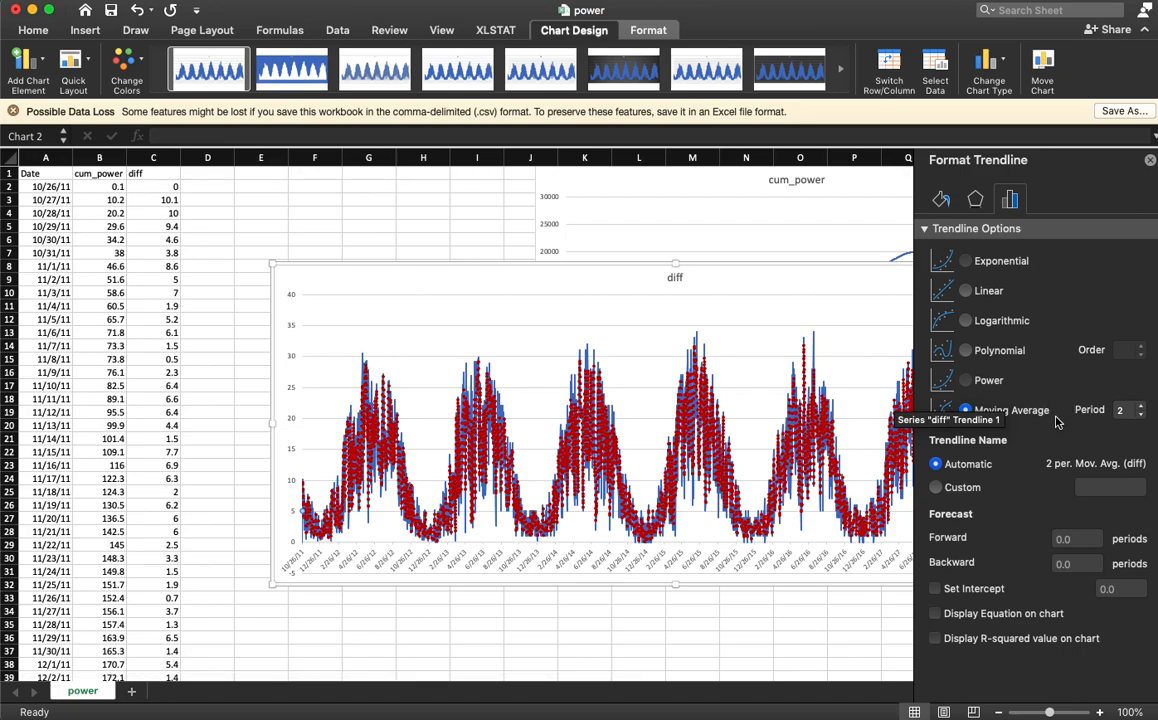
pyautogui.click(1141, 406)
pyautogui.click(1141, 406)
pyautogui.click(1141, 406)
pyautogui.click(1141, 406)
pyautogui.click(1141, 406)
pyautogui.click(1141, 406)
pyautogui.click(1141, 406)
pyautogui.click(1141, 406)
pyautogui.click(1141, 406)
pyautogui.click(1141, 406)
pyautogui.click(1141, 406)
pyautogui.click(1141, 406)
pyautogui.click(1141, 406)
pyautogui.click(1141, 406)
pyautogui.click(1141, 406)
pyautogui.click(1141, 406)
pyautogui.click(1141, 406)
pyautogui.click(1141, 406)
pyautogui.click(1141, 406)
pyautogui.click(1141, 406)
pyautogui.click(1141, 406)
pyautogui.click(1141, 406)
pyautogui.click(1141, 406)
pyautogui.click(1141, 406)
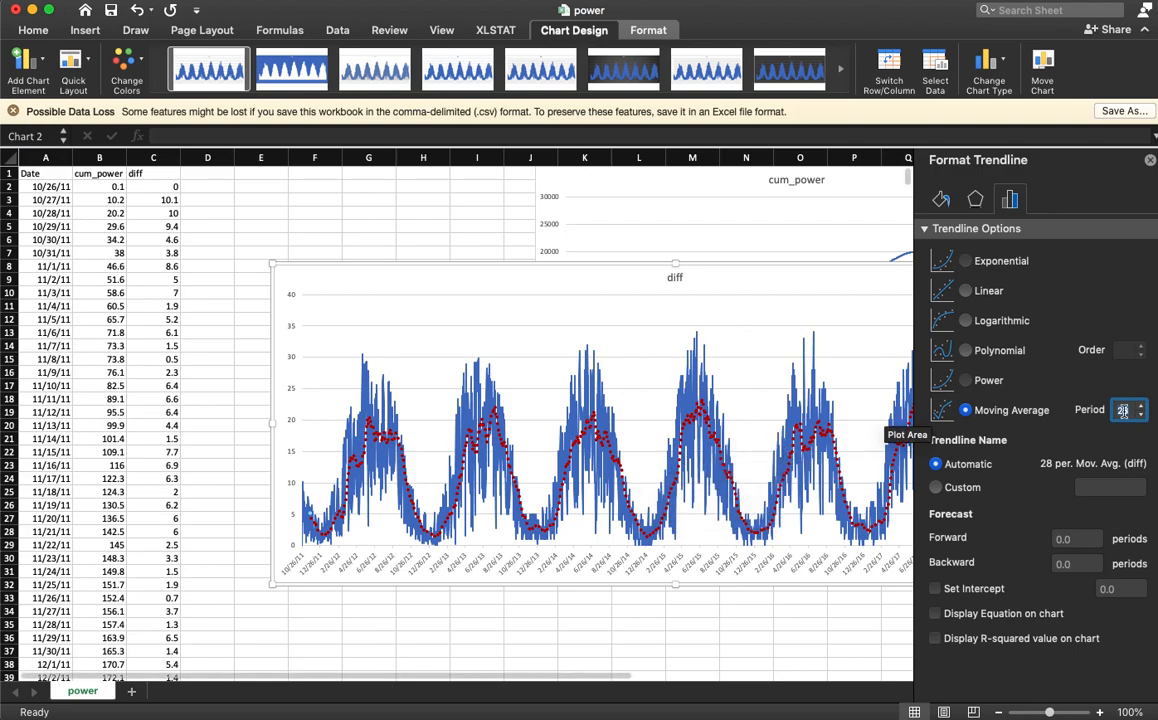
pyautogui.click(1140, 405)
pyautogui.click(1140, 405)
pyautogui.click(1140, 405)
pyautogui.click(1140, 405)
pyautogui.click(1140, 405)
pyautogui.click(1140, 405)
pyautogui.click(1140, 405)
pyautogui.click(1140, 405)
pyautogui.click(1140, 405)
pyautogui.click(1140, 405)
pyautogui.click(1140, 405)
pyautogui.click(1140, 405)
pyautogui.click(1140, 405)
pyautogui.click(1140, 405)
pyautogui.click(1140, 405)
pyautogui.click(1140, 405)
pyautogui.click(1140, 405)
pyautogui.click(1140, 405)
pyautogui.click(1140, 405)
pyautogui.click(1140, 405)
pyautogui.click(1140, 405)
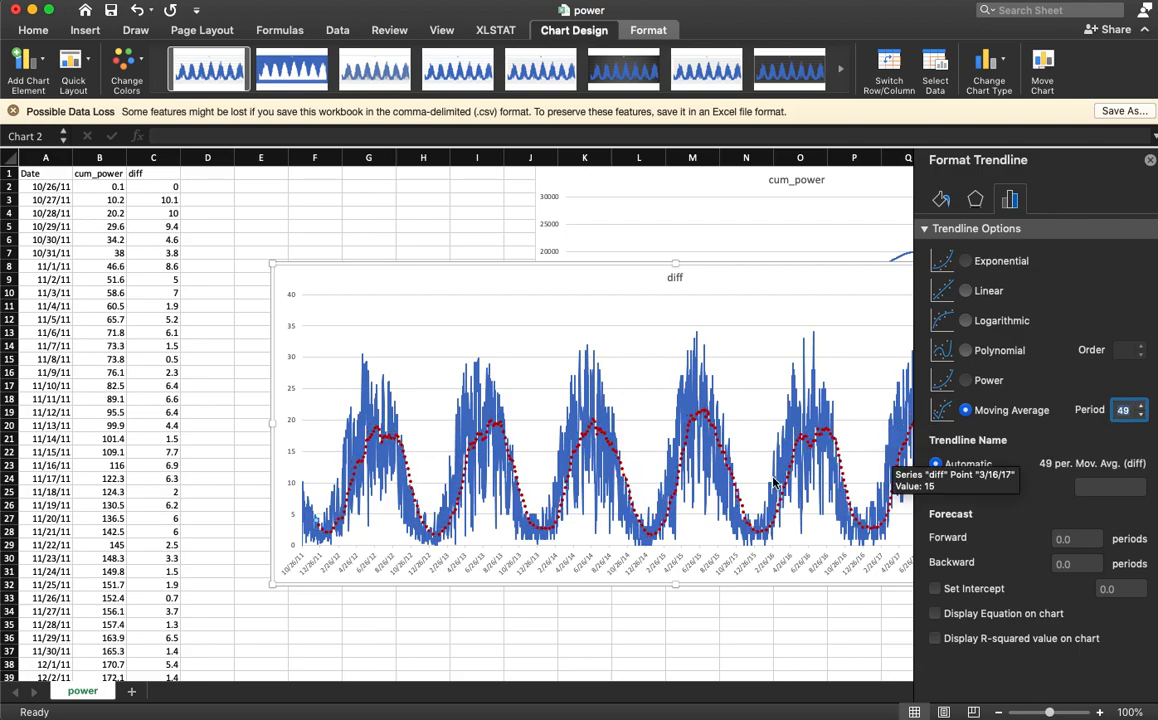
# Set the trendline's moving average period to 100
pyautogui.click(1141, 405)
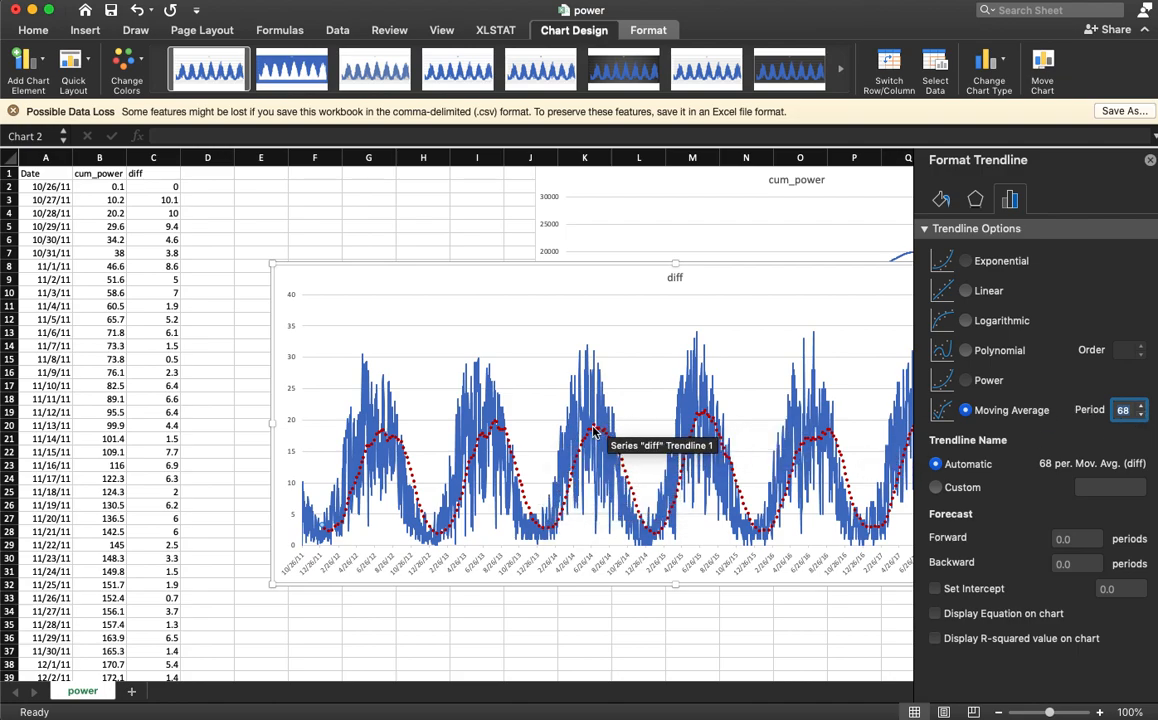
pyautogui.click(1141, 418)
pyautogui.click(1141, 418)
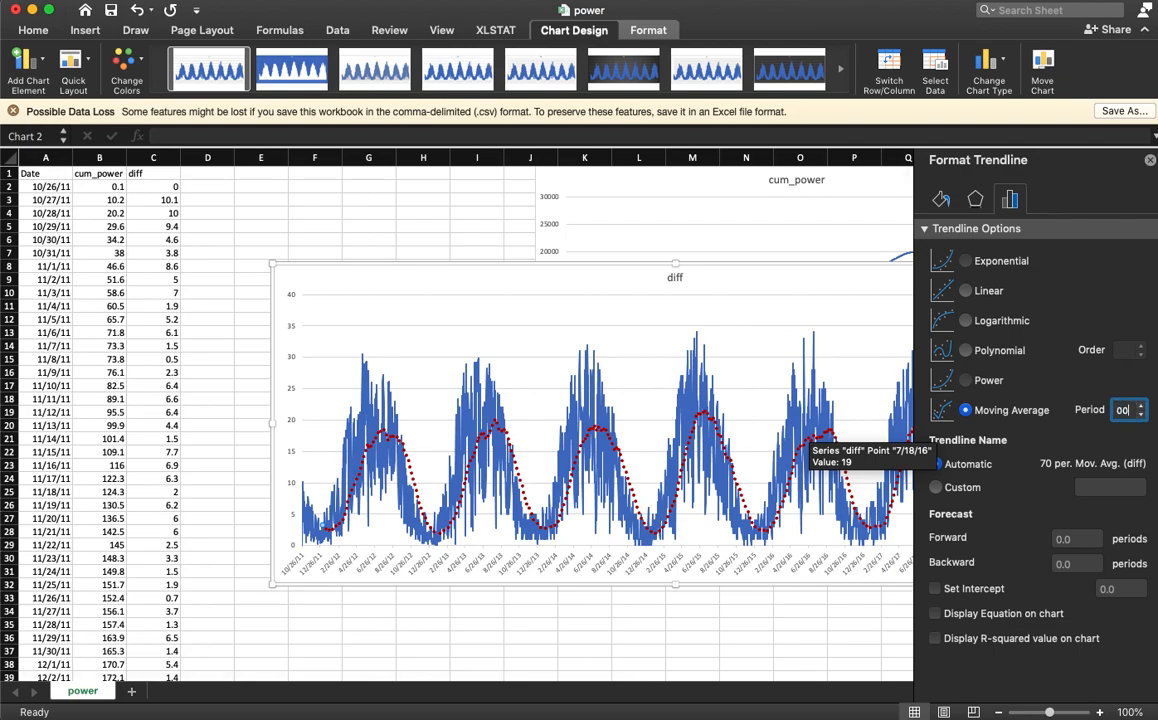
pyautogui.press('Return')
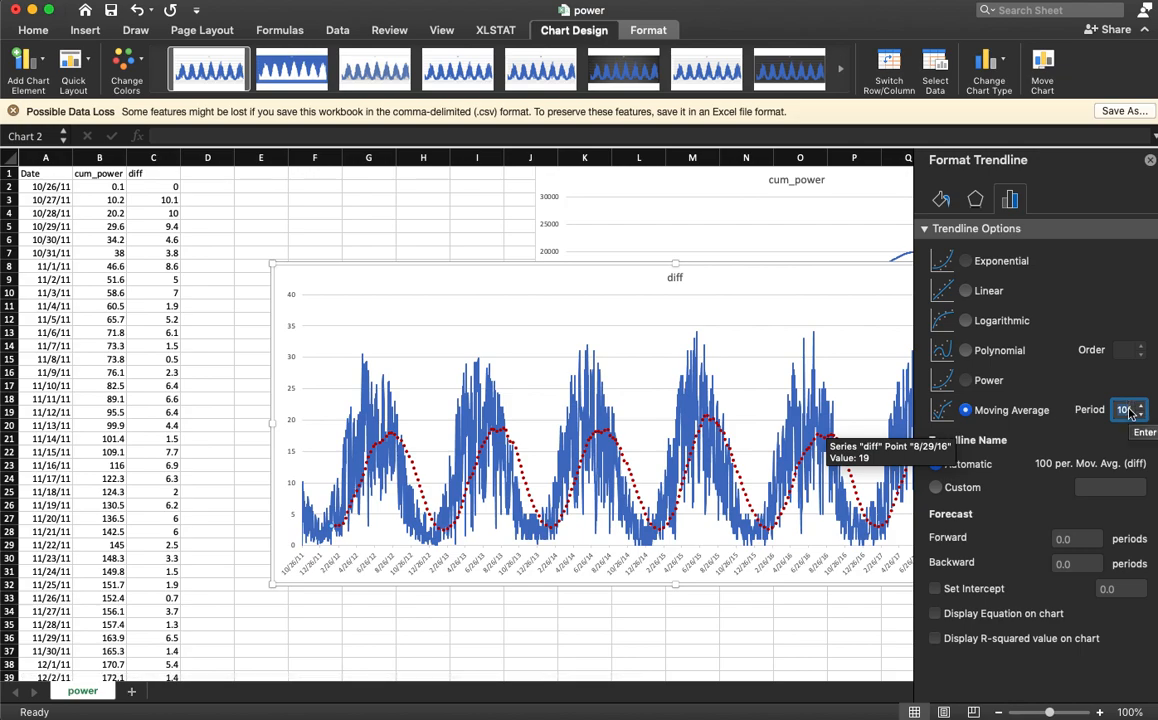
# Set the trendline's moving average period to 255
pyautogui.write('30255')
pyautogui.press('Return')
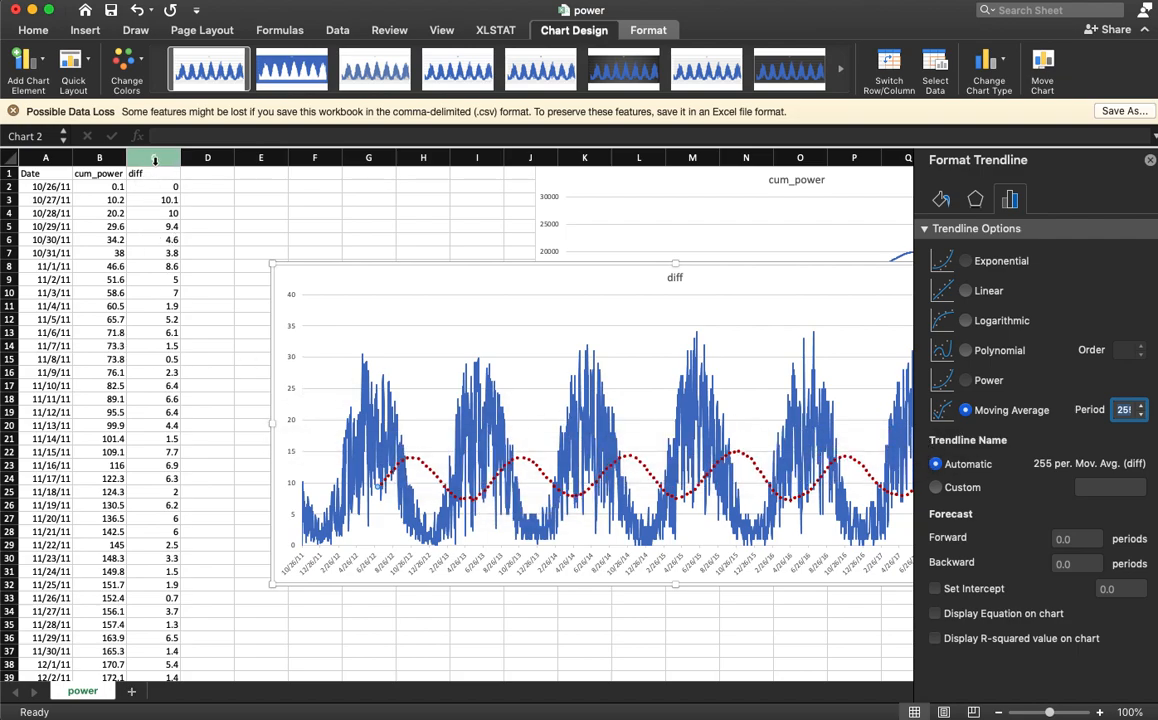
# Calculate the average of the diff values C2:C2559 in cell E2 and close the formatting pane
pyautogui.click(255, 190)
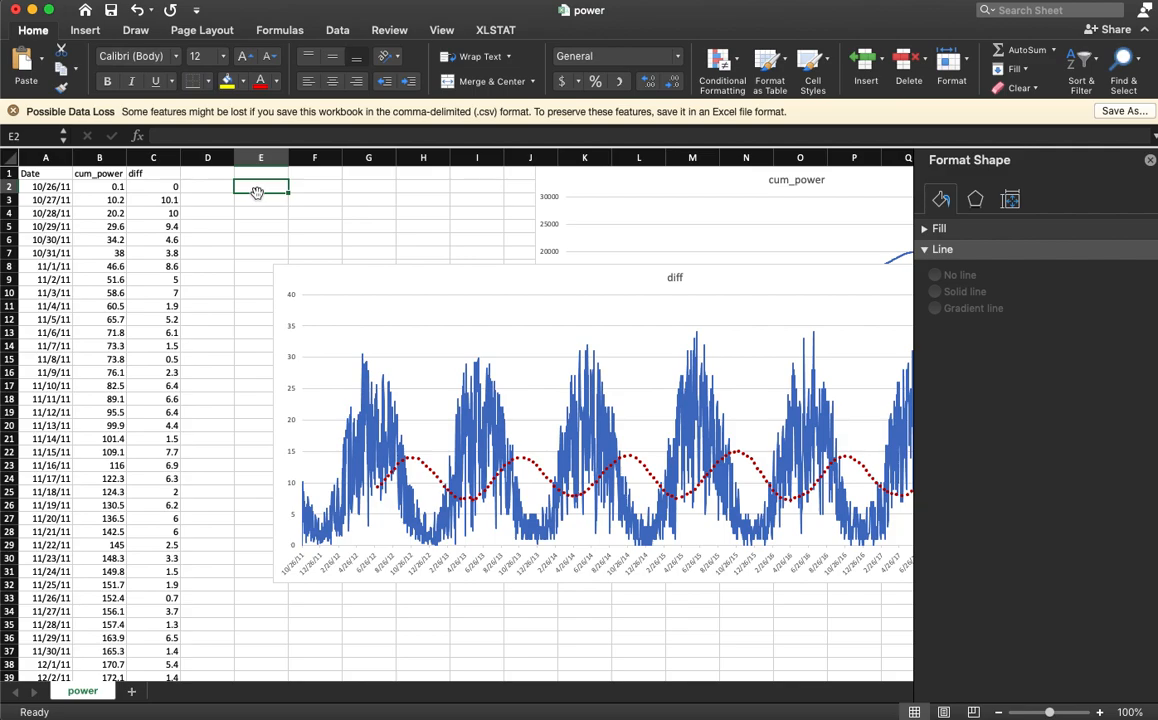
pyautogui.write('=av')
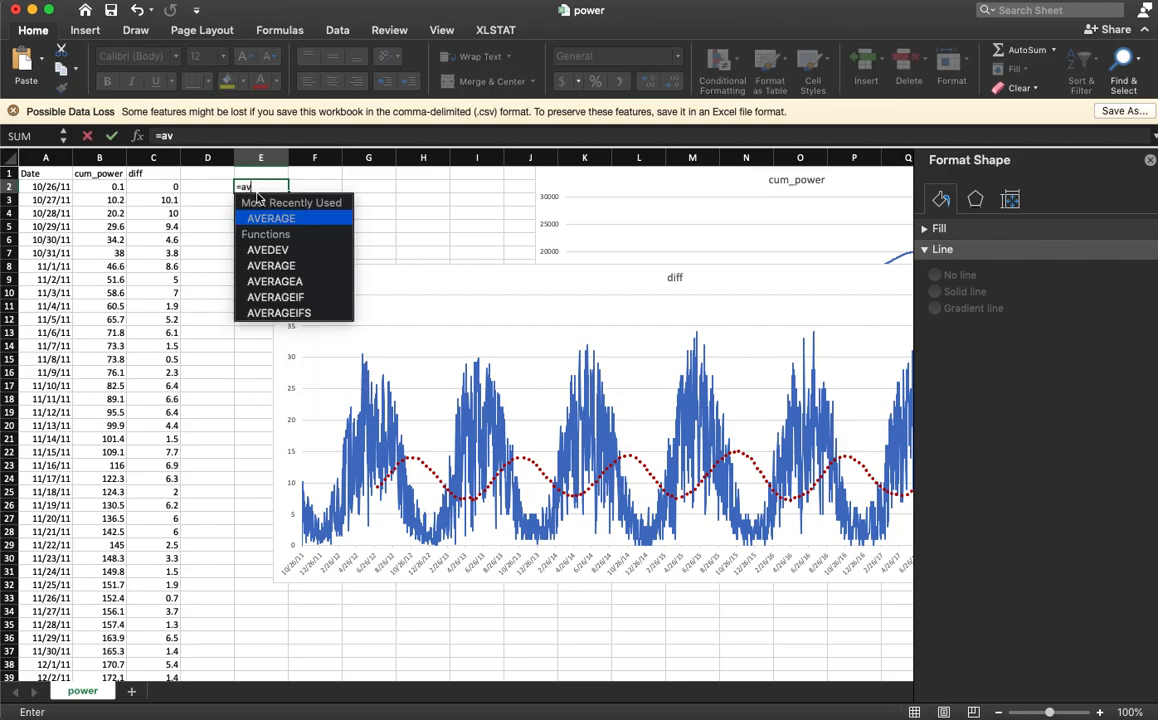
pyautogui.write('erage(')
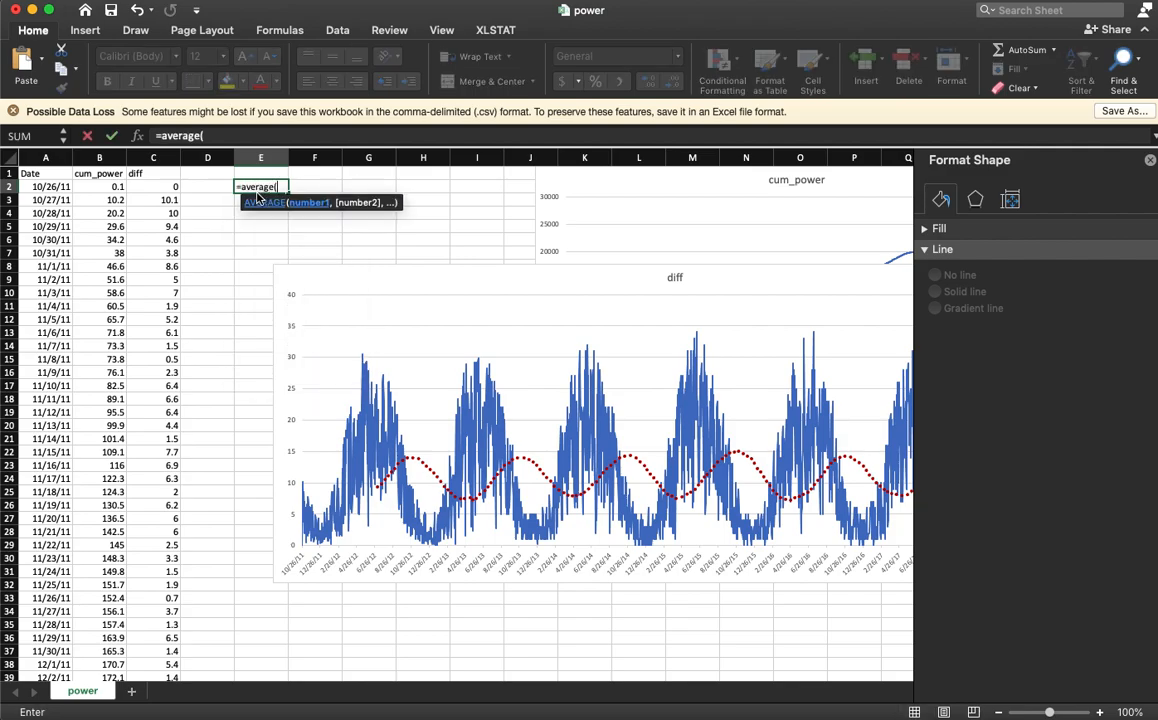
pyautogui.click(151, 187)
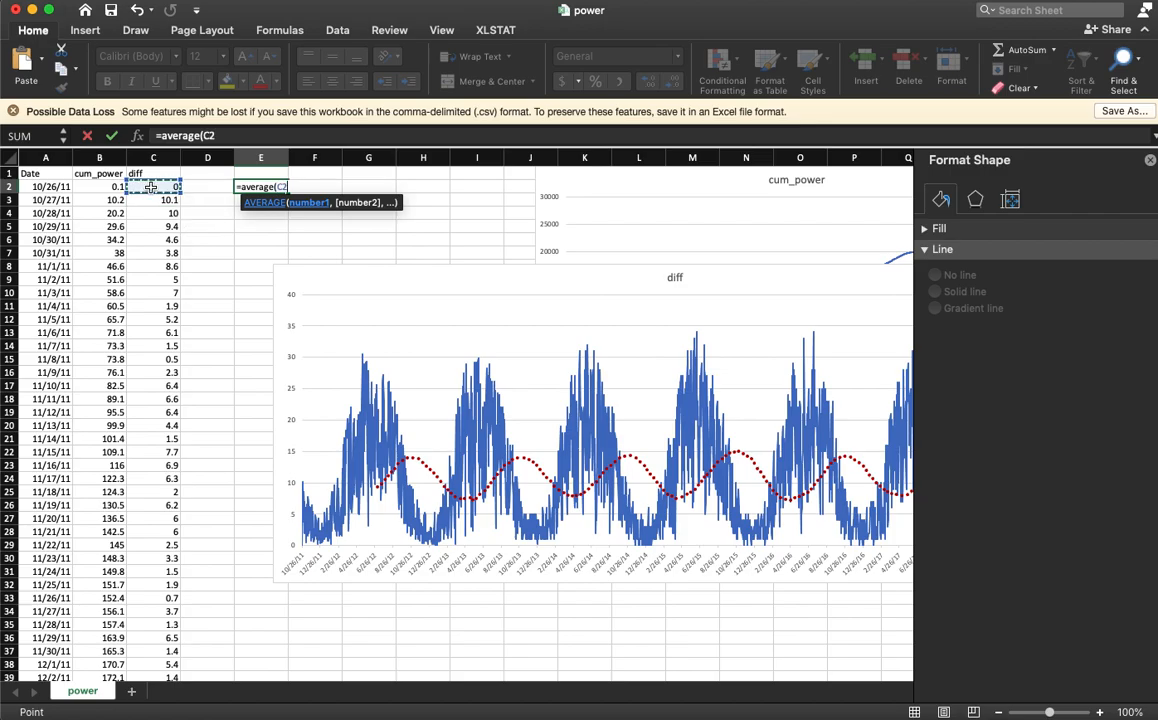
pyautogui.press('super+shift+Down')
pyautogui.press('Return')
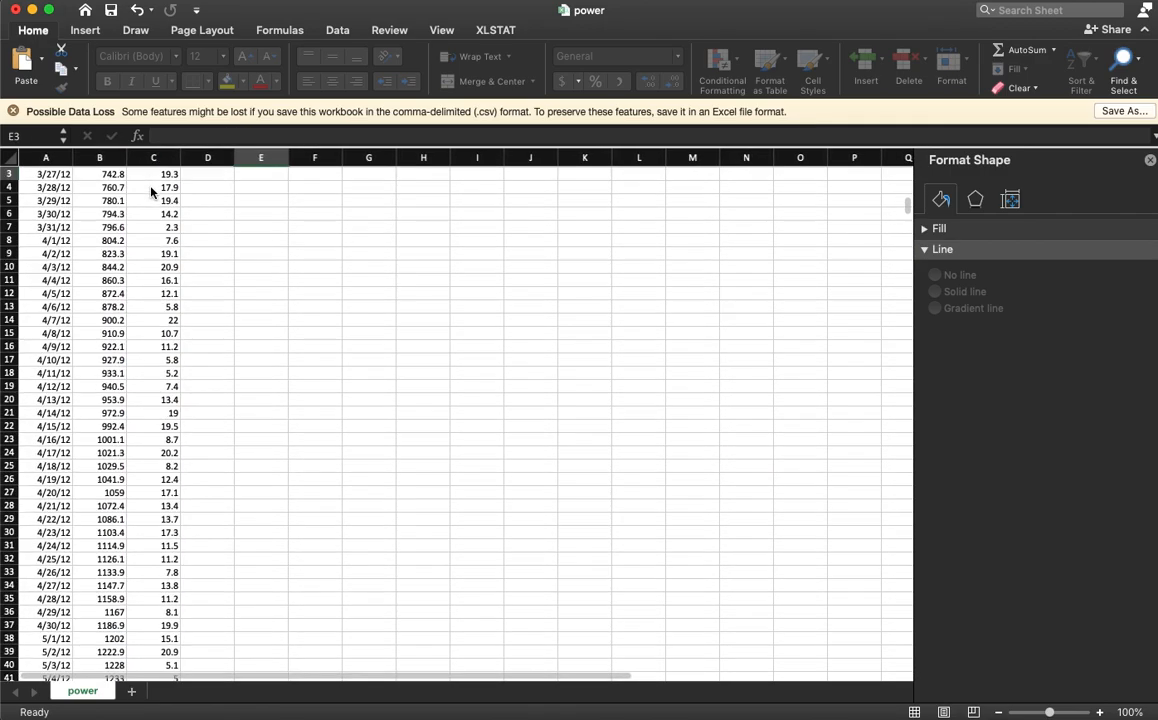
pyautogui.scroll(2, 326, 248)
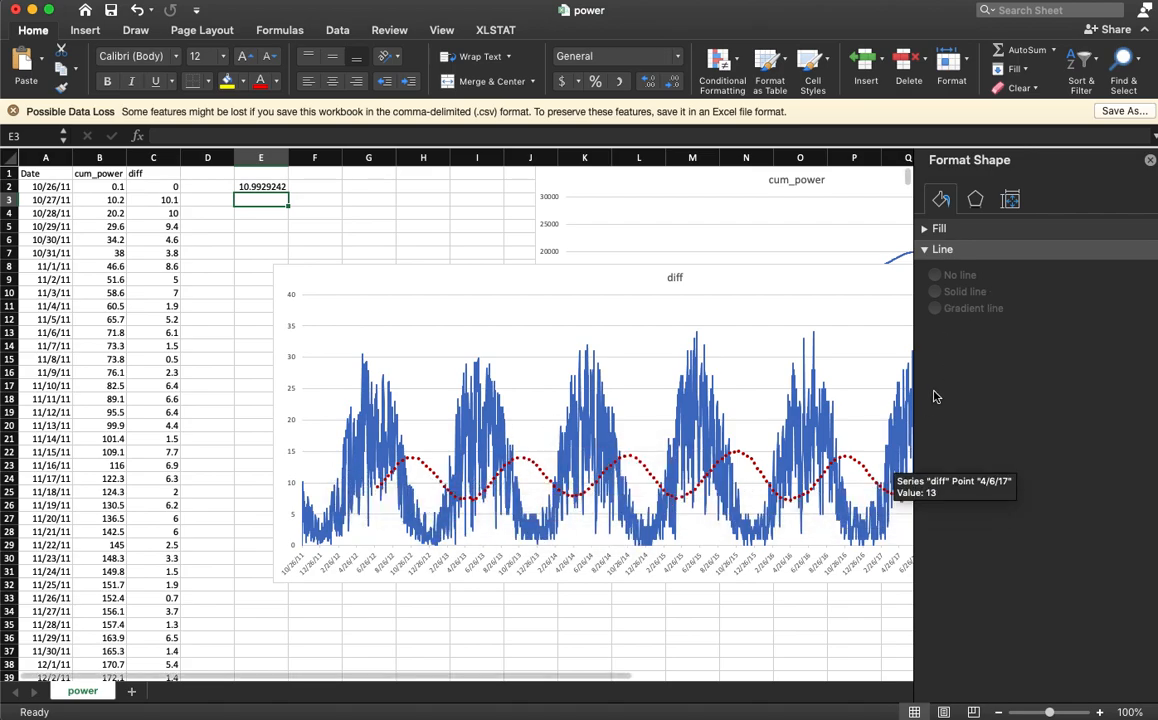
pyautogui.click(1150, 162)
# Try moving the diff chart below the cum_power chart and undo the move
pyautogui.moveTo(778, 288); pyautogui.dragTo(785, 425)
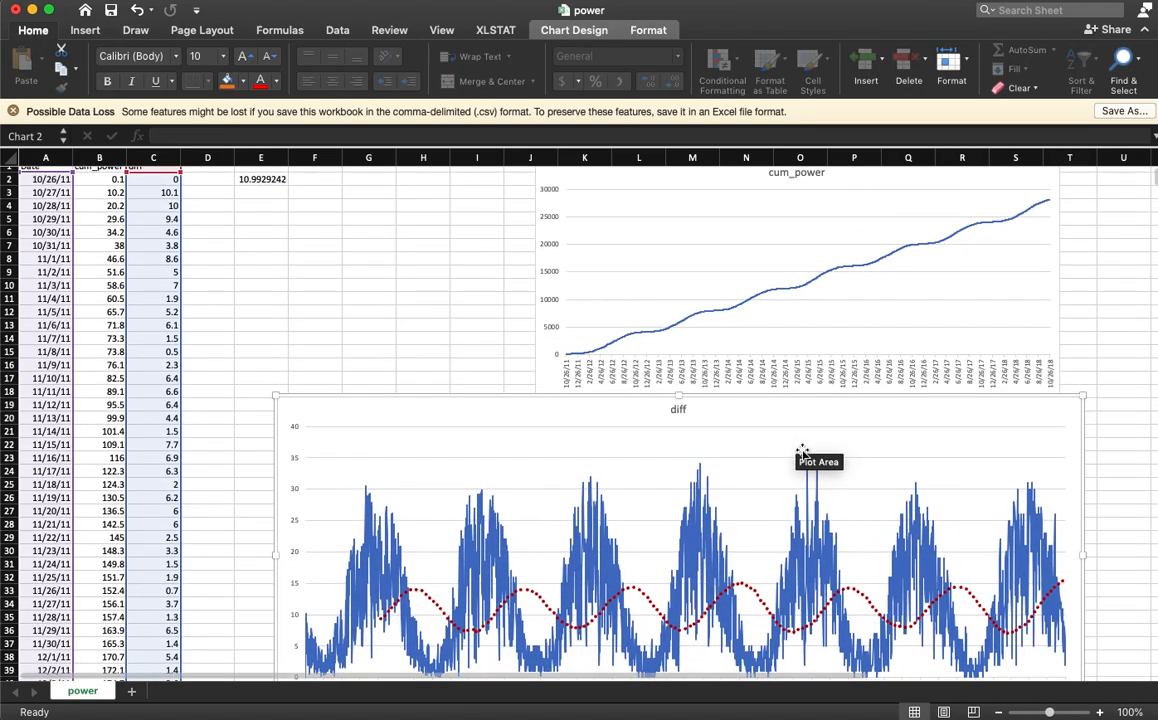
pyautogui.click(379, 353)
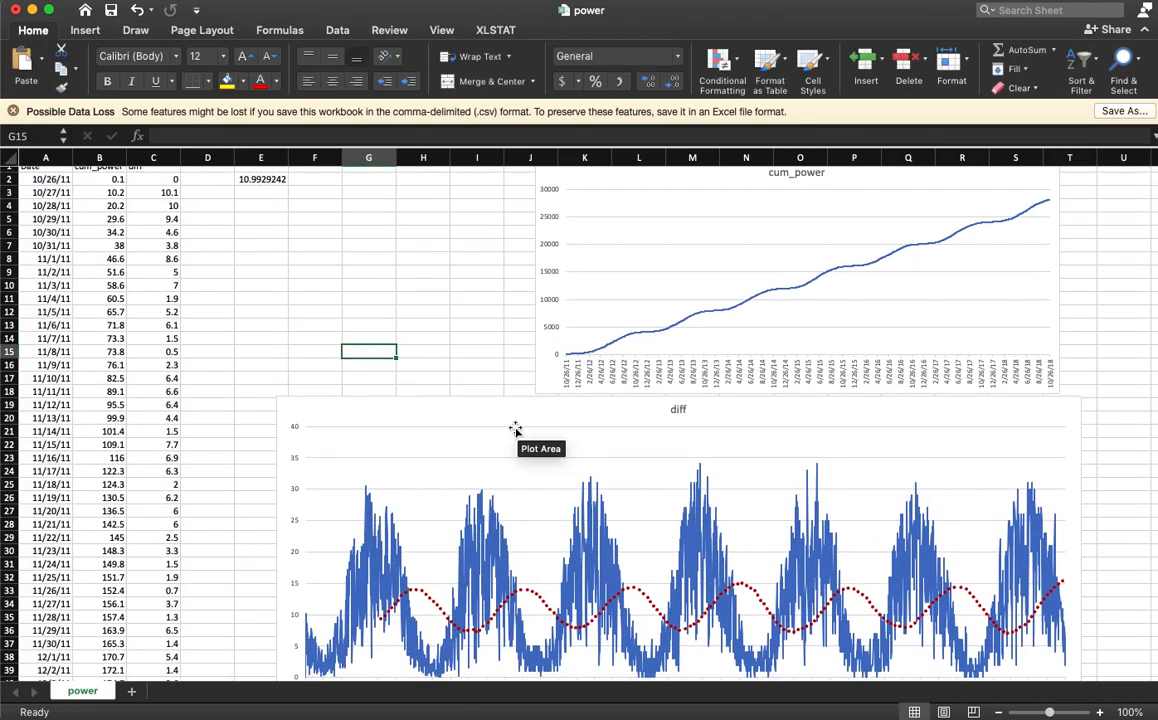
pyautogui.press('super+z')
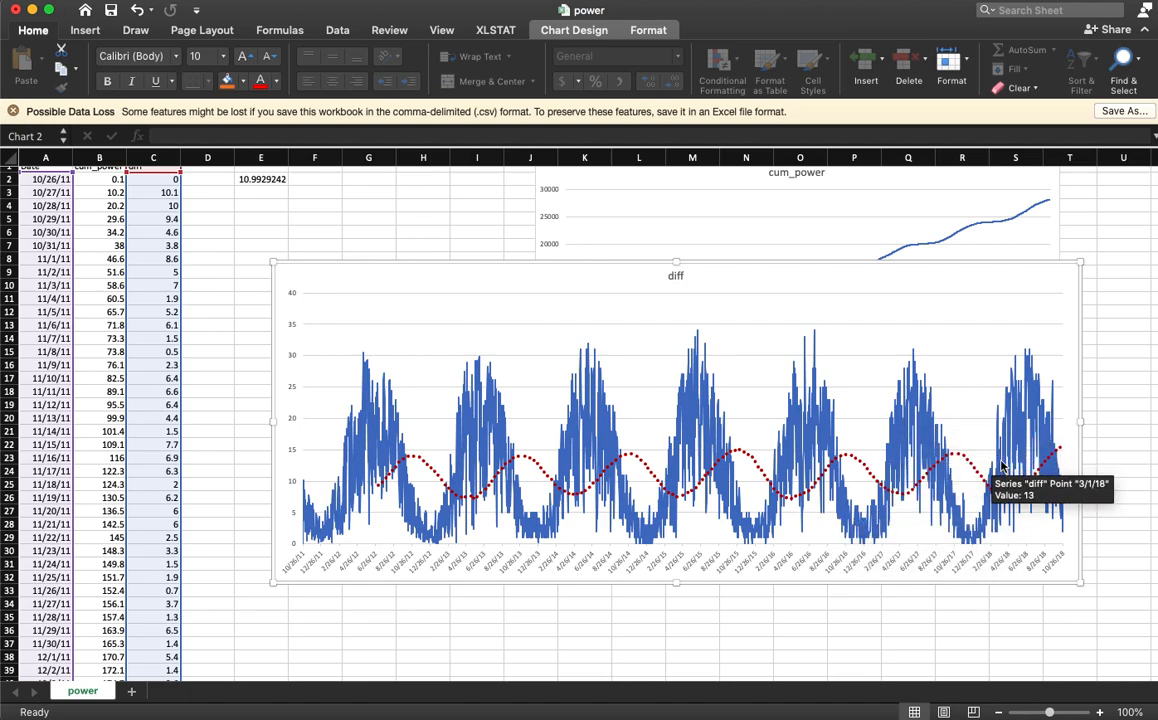
pyautogui.scroll(1, 477, 333)
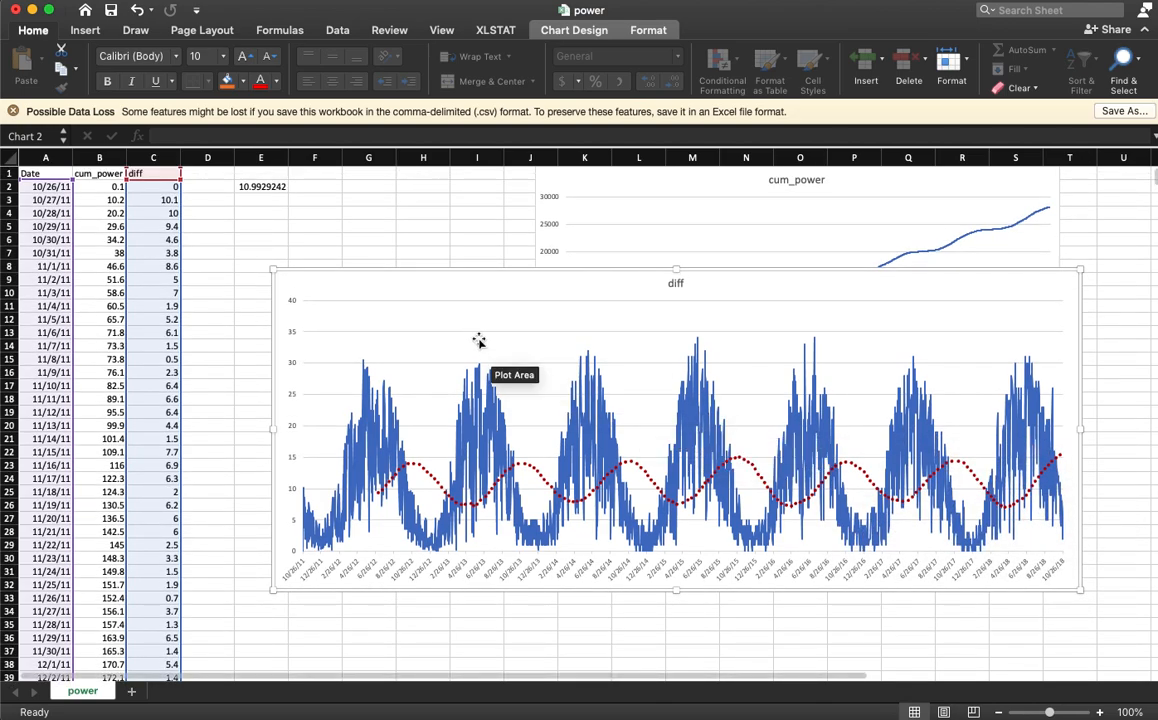
pyautogui.click(480, 303)
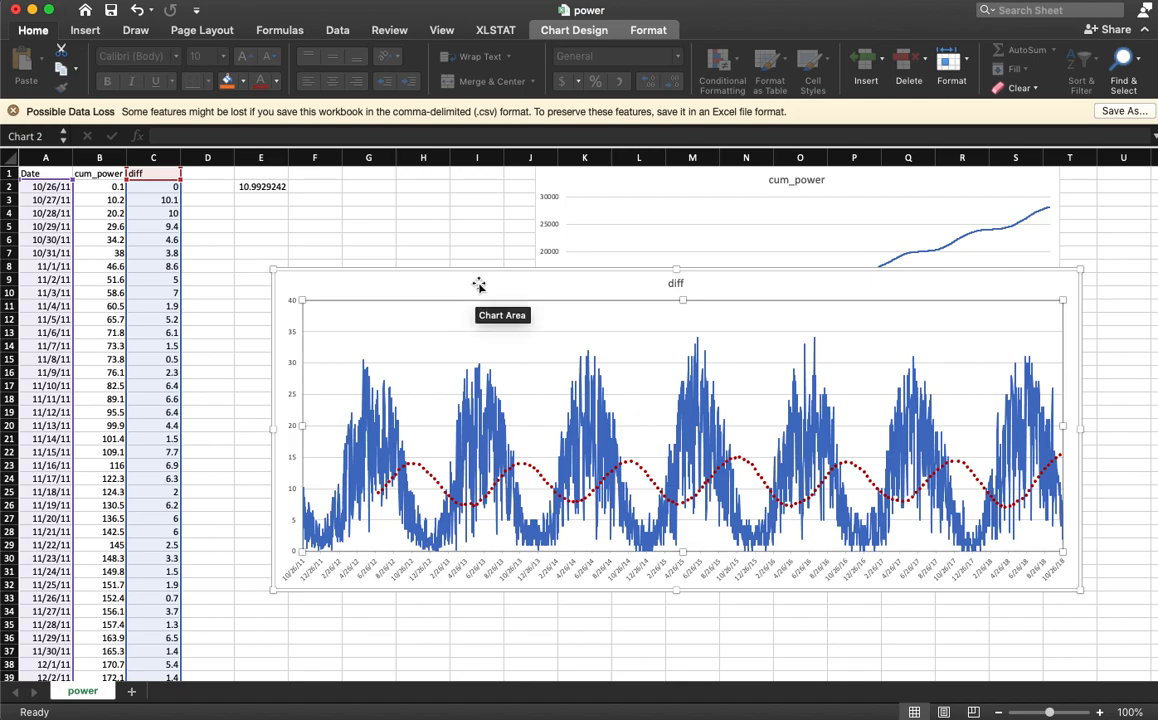
pyautogui.click(480, 283)
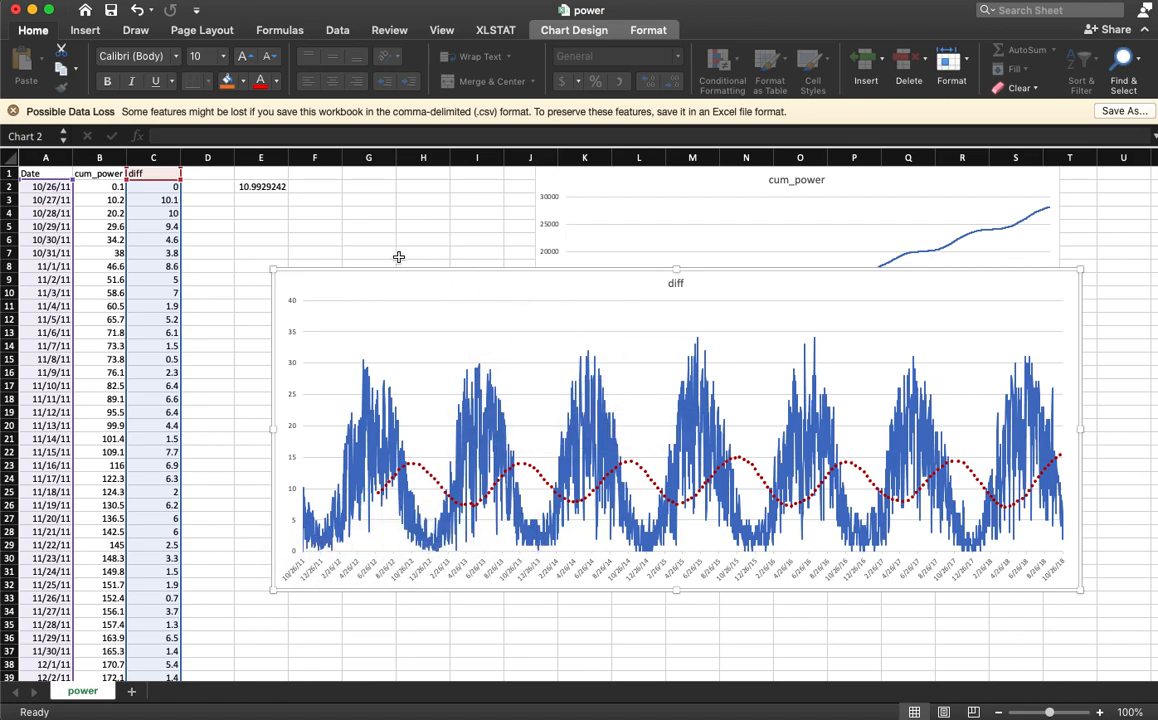
# Deselect the chart and enter the heading "moving average" in cell D1
pyautogui.click(286, 219)
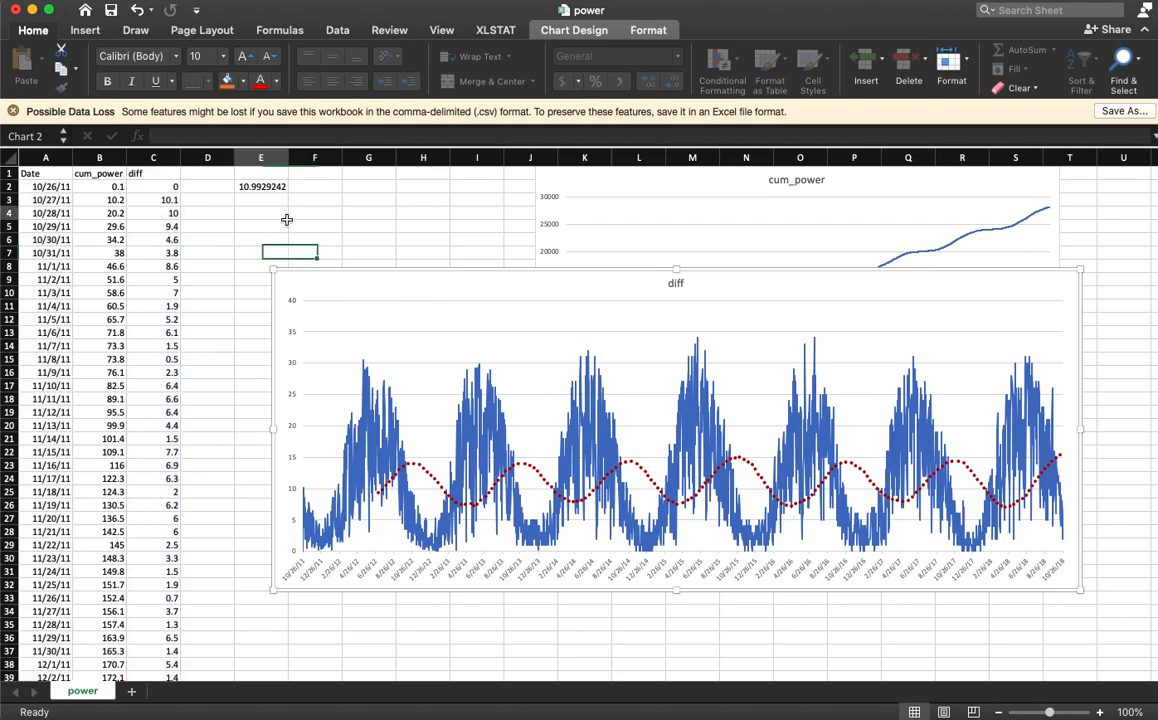
pyautogui.click(286, 219)
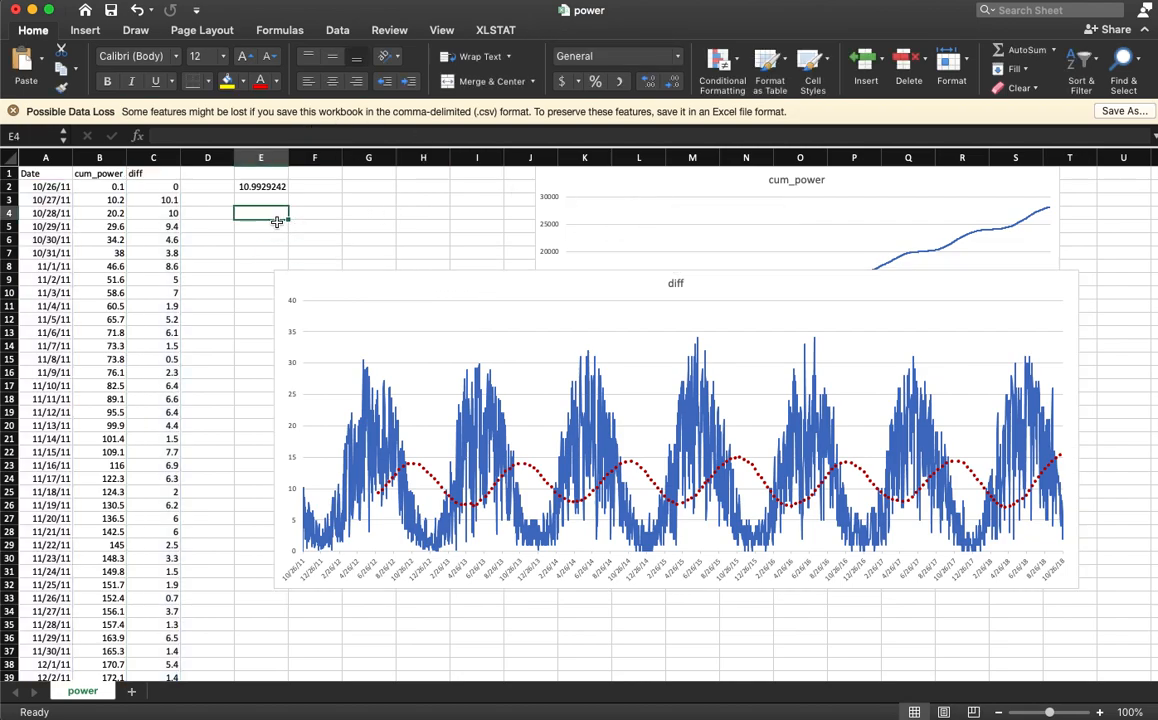
pyautogui.click(273, 186)
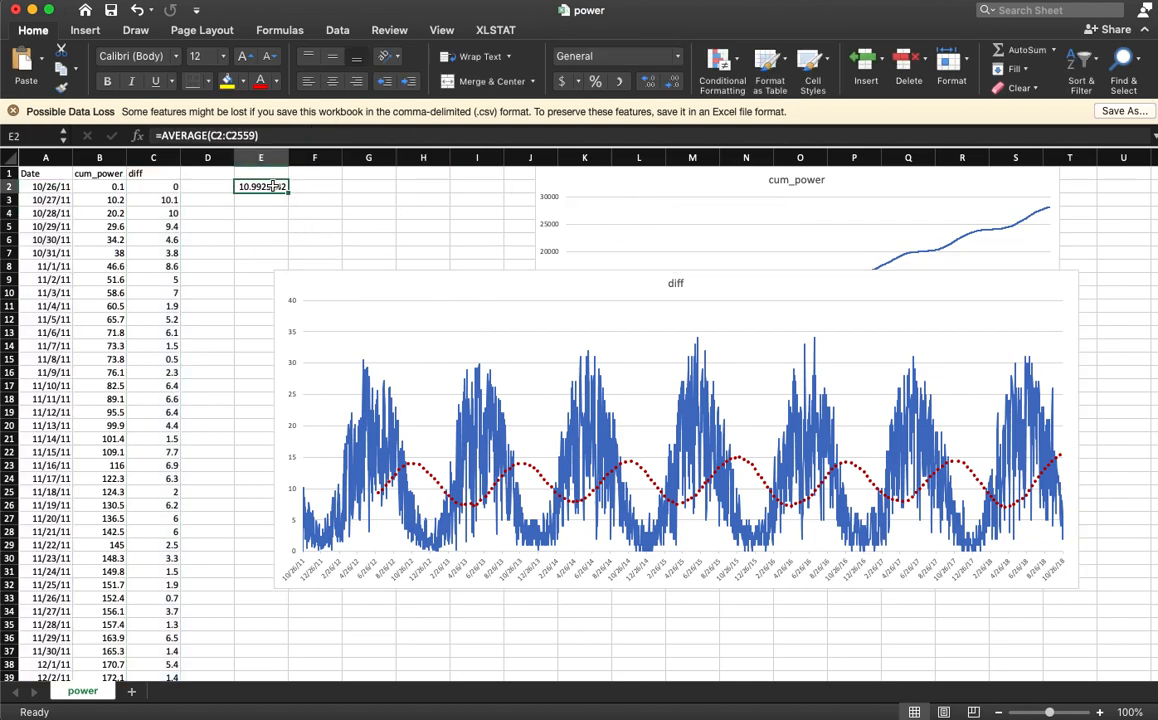
pyautogui.click(205, 175)
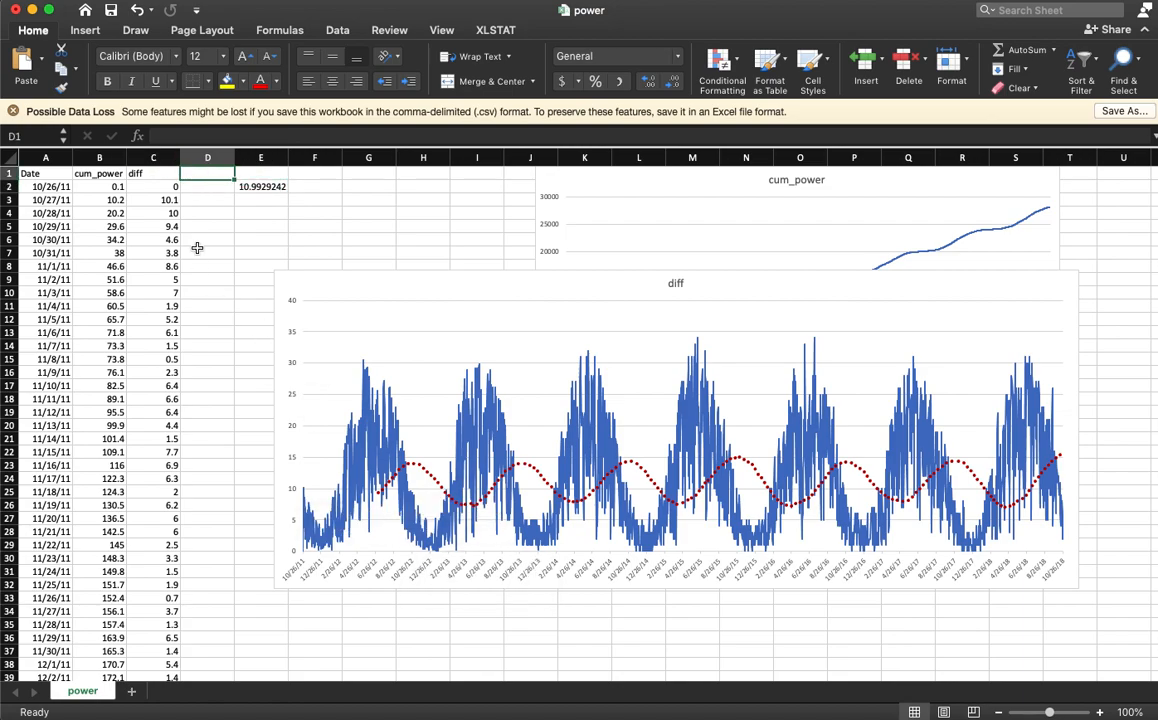
pyautogui.write('miov')
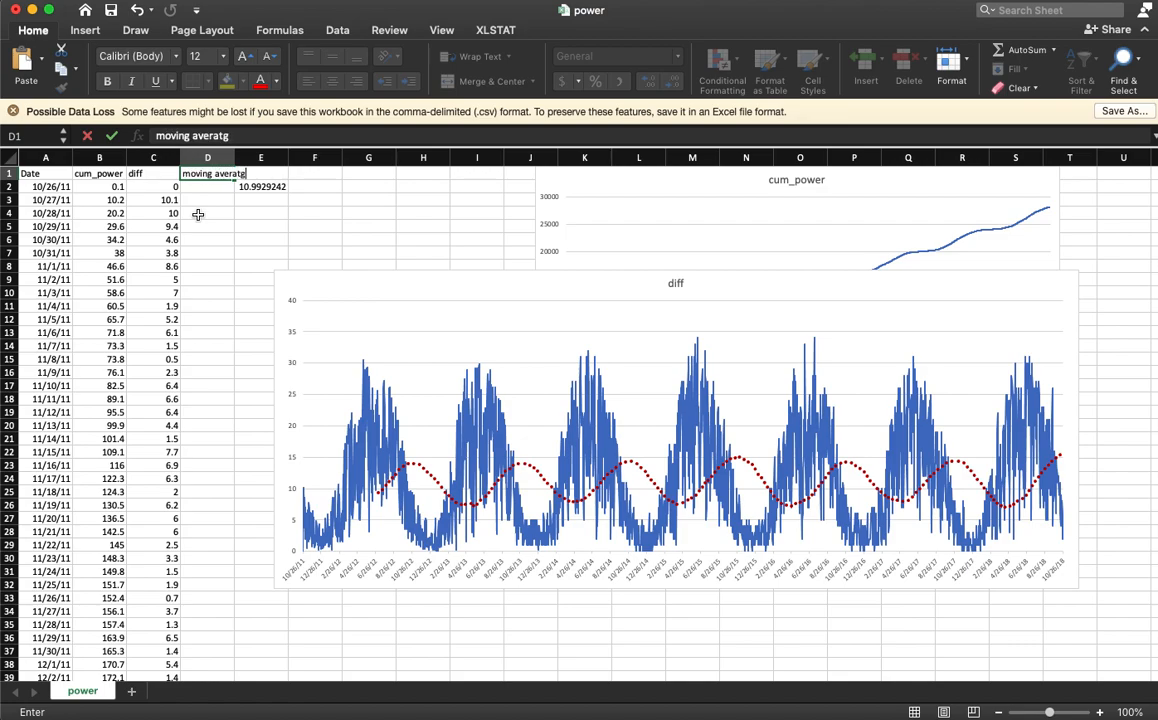
pyautogui.press('Tab')
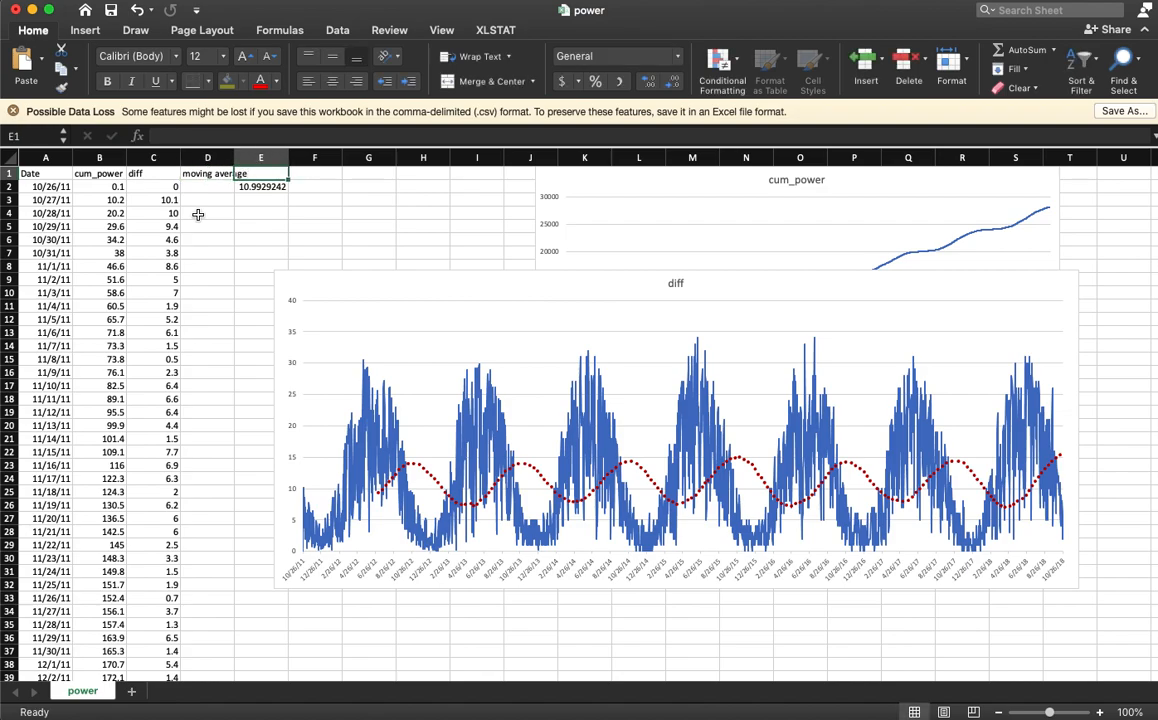
# Enter the heading "exponential smoothing" in cell E1 and clear the average from cell E2
pyautogui.write('expo')
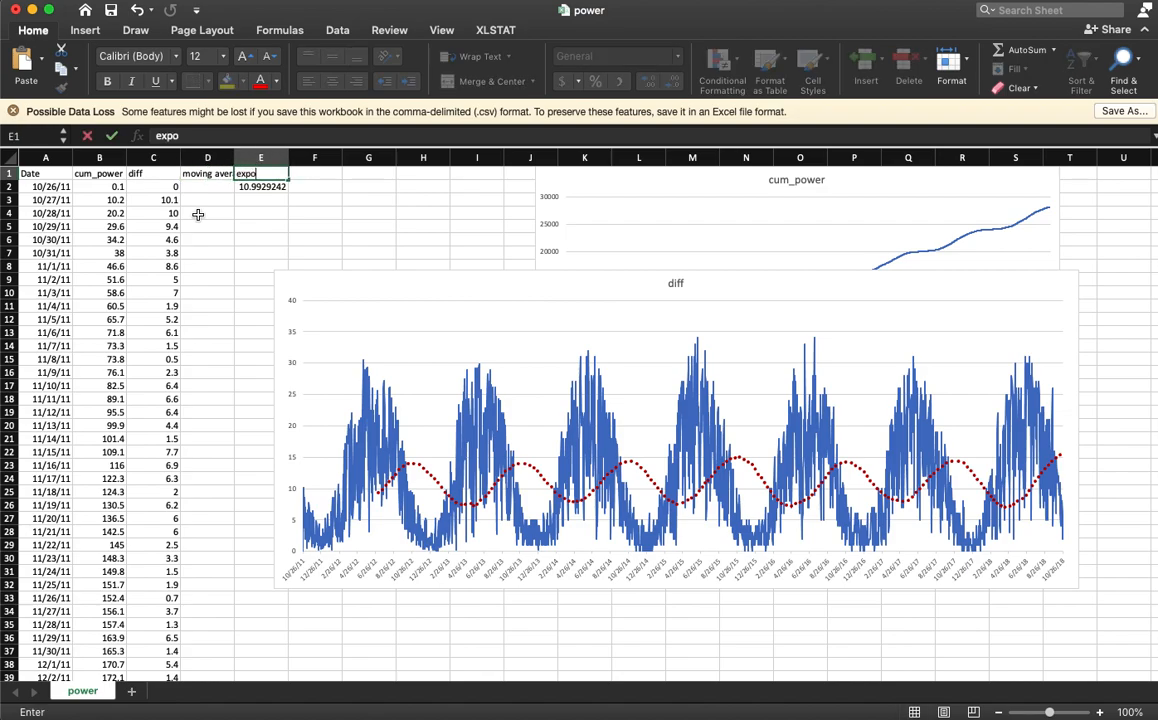
pyautogui.write('nential smoothing')
pyautogui.press('Return')
pyautogui.press('super+z')
# Move the diff chart away from the new columns and start the Moving Average tool from Data Analysis
pyautogui.moveTo(434, 292); pyautogui.dragTo(718, 341)
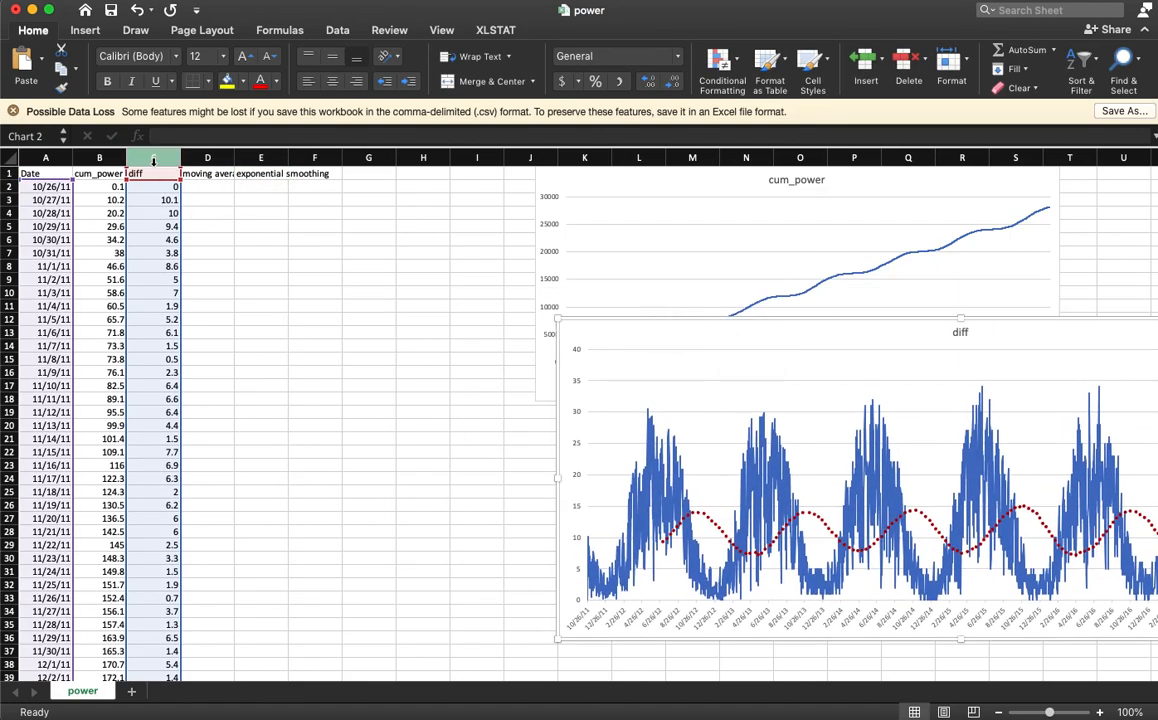
pyautogui.click(207, 187)
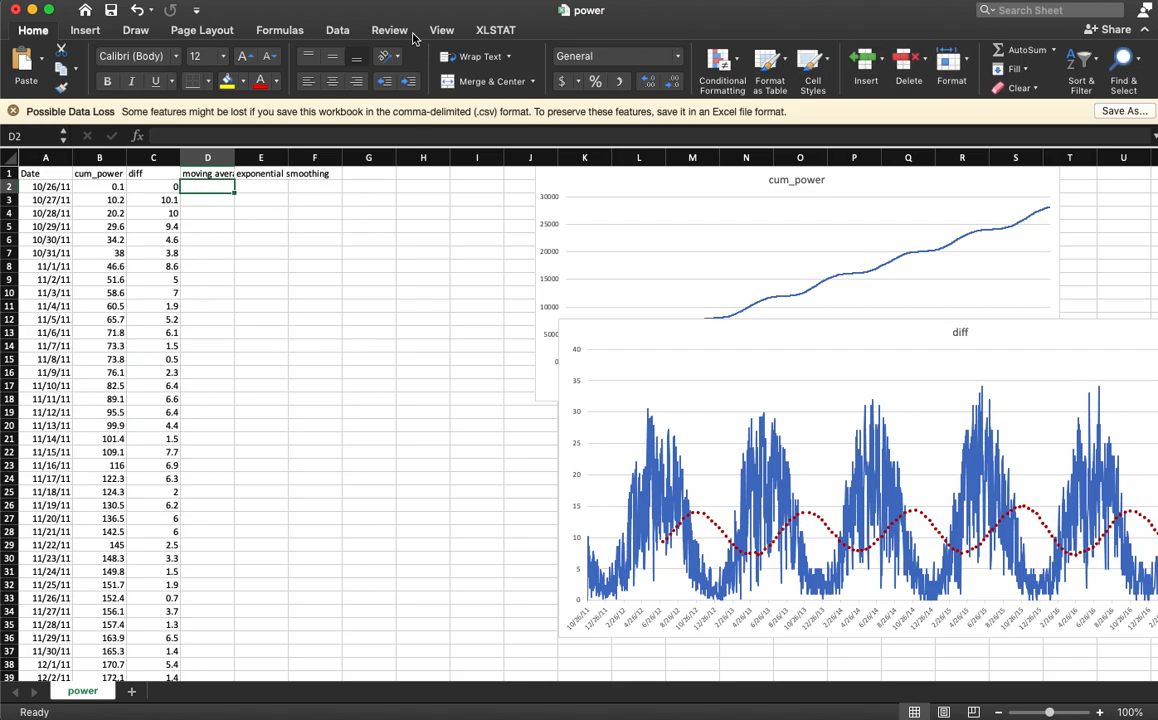
pyautogui.click(337, 31)
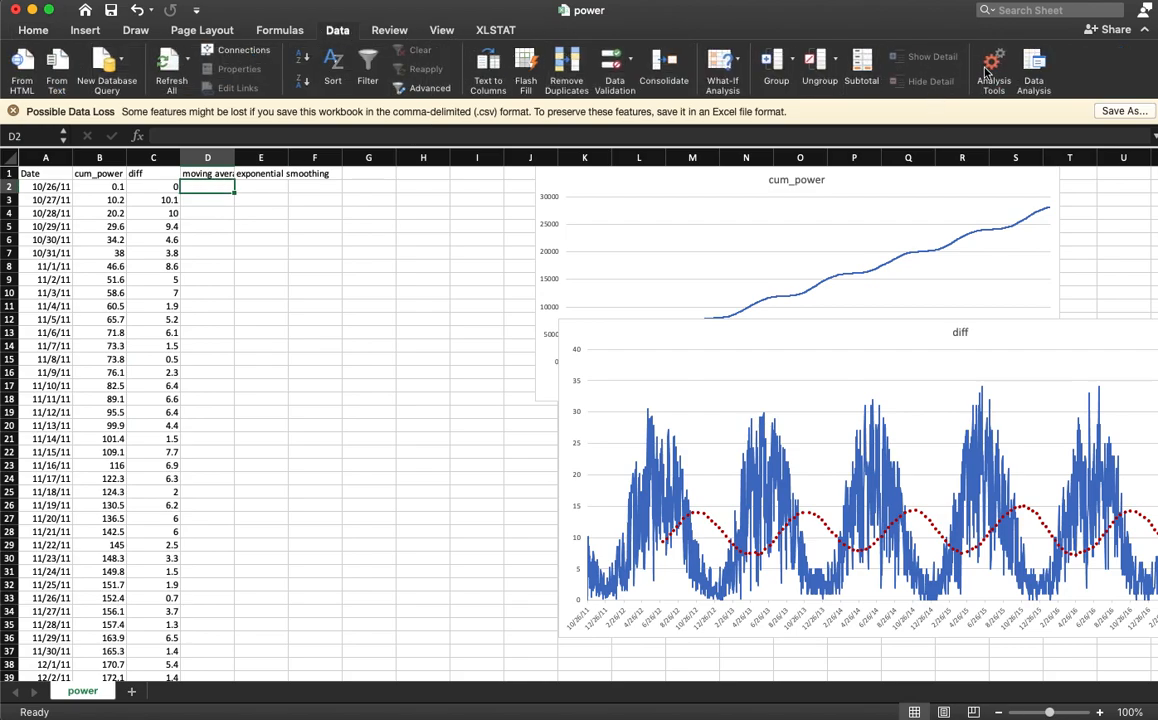
pyautogui.click(1036, 63)
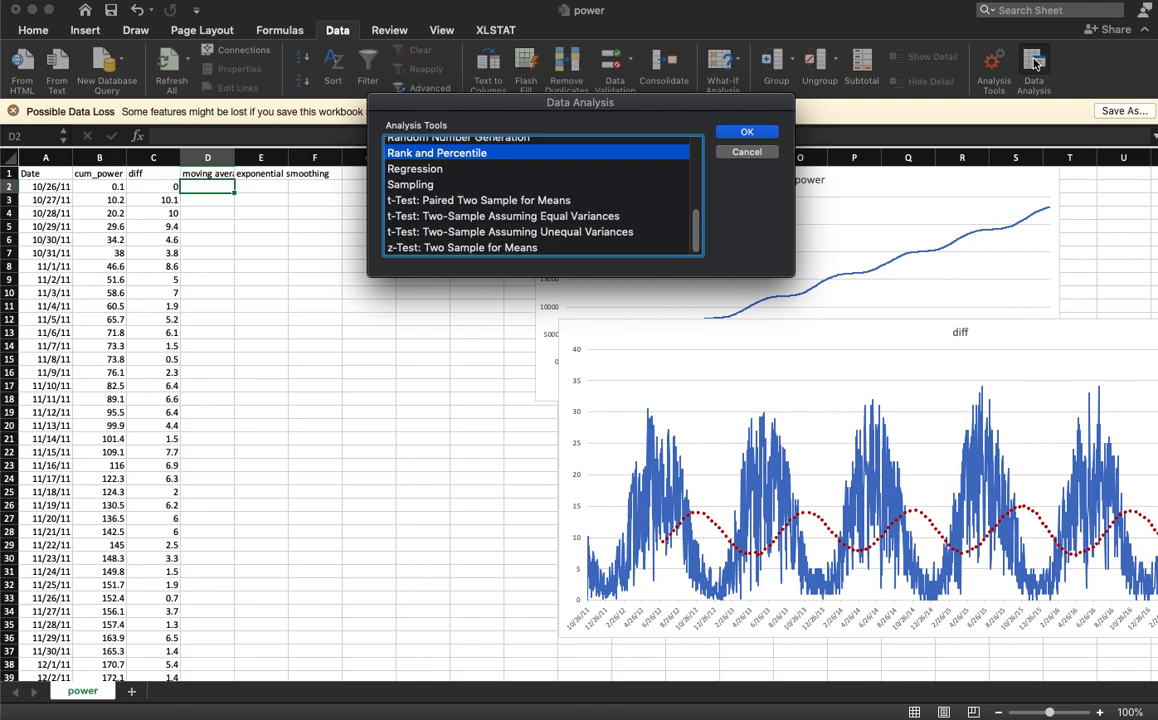
pyautogui.scroll(6, 530, 198)
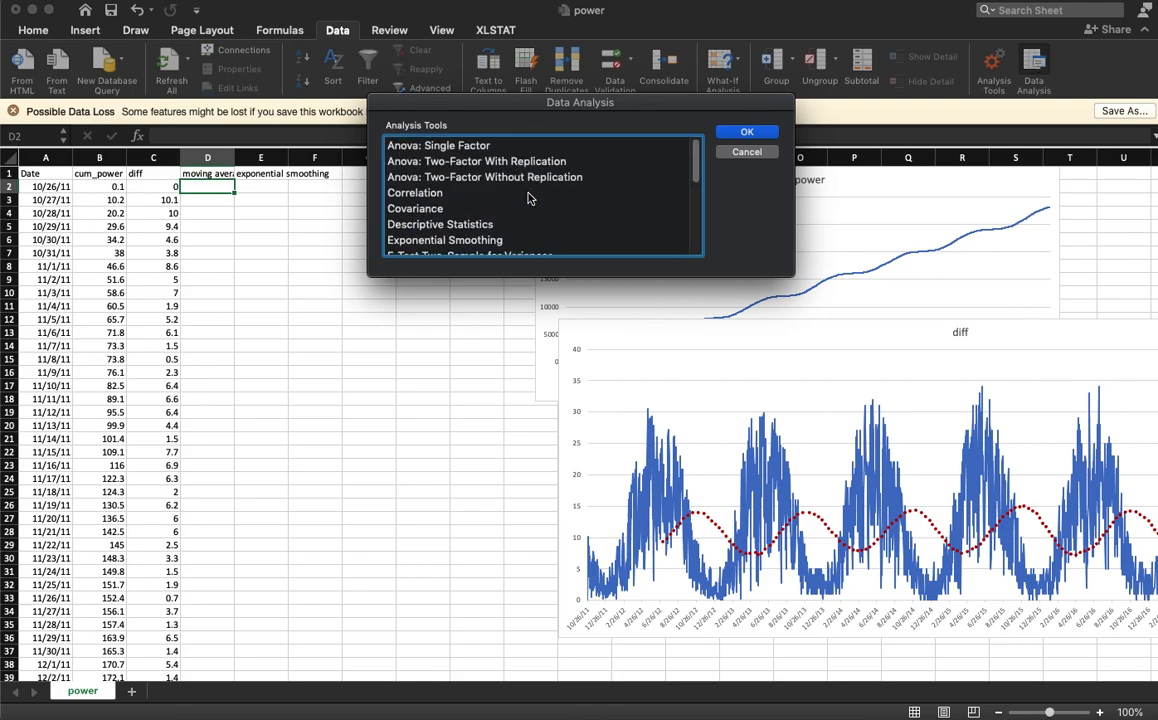
pyautogui.scroll(-1, 529, 198)
pyautogui.scroll(3, 500, 200)
pyautogui.scroll(-1, 473, 202)
pyautogui.click(485, 228)
pyautogui.scroll(-4, 515, 230)
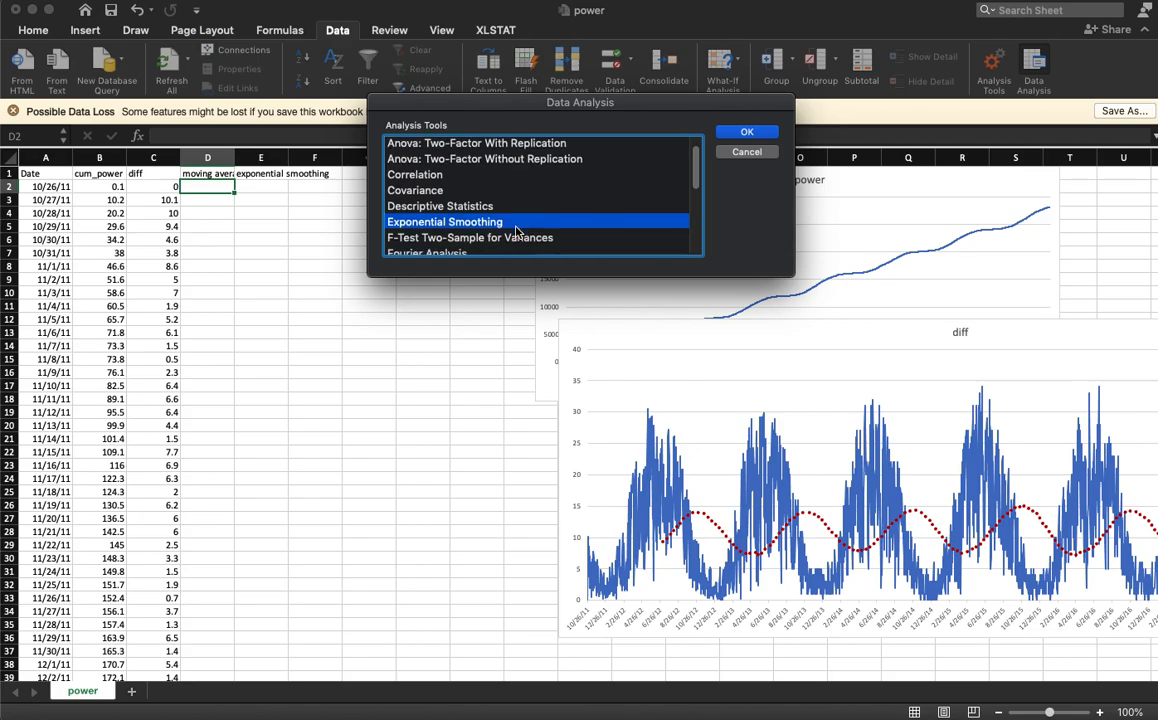
pyautogui.click(480, 208)
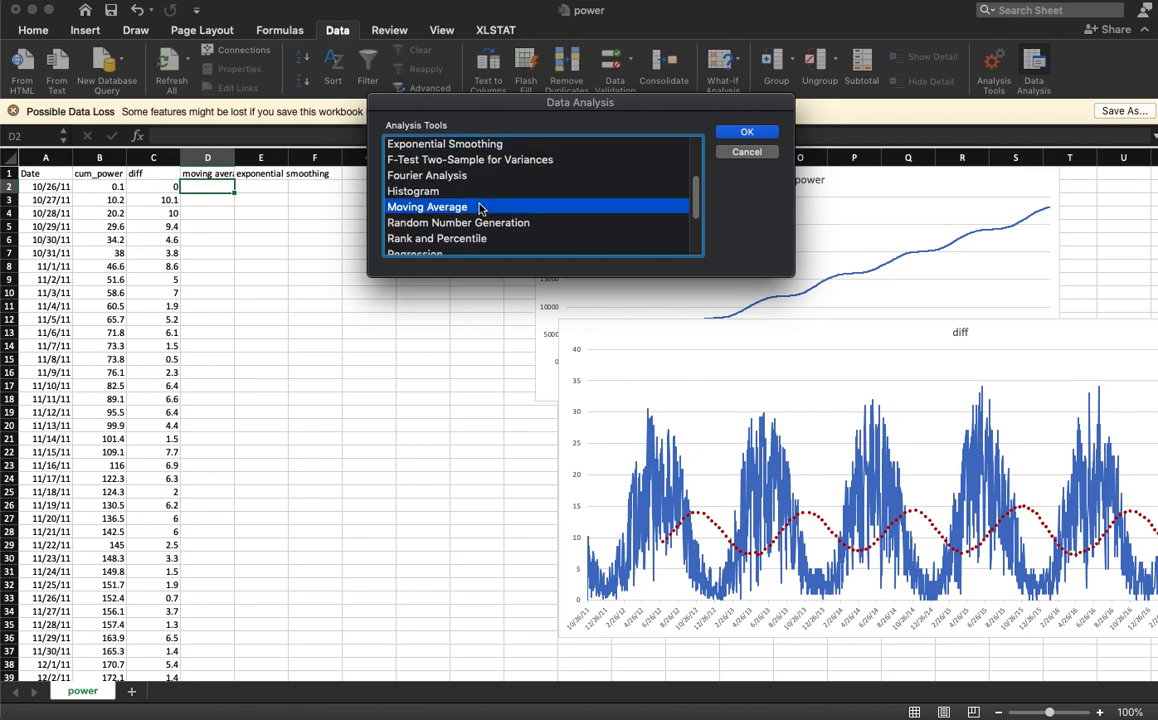
pyautogui.click(745, 133)
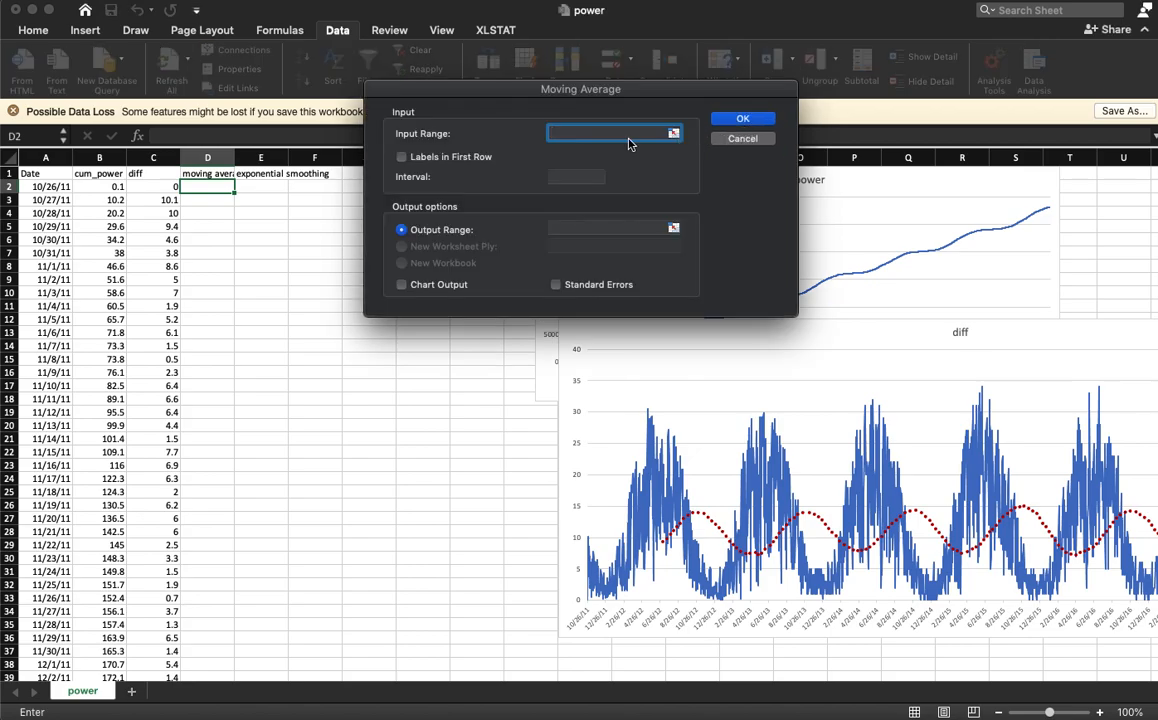
# Set the moving average's input range to the diff values $C$2:$C$2559 and its interval to 10
pyautogui.moveTo(175, 183); pyautogui.dragTo(174, 184)
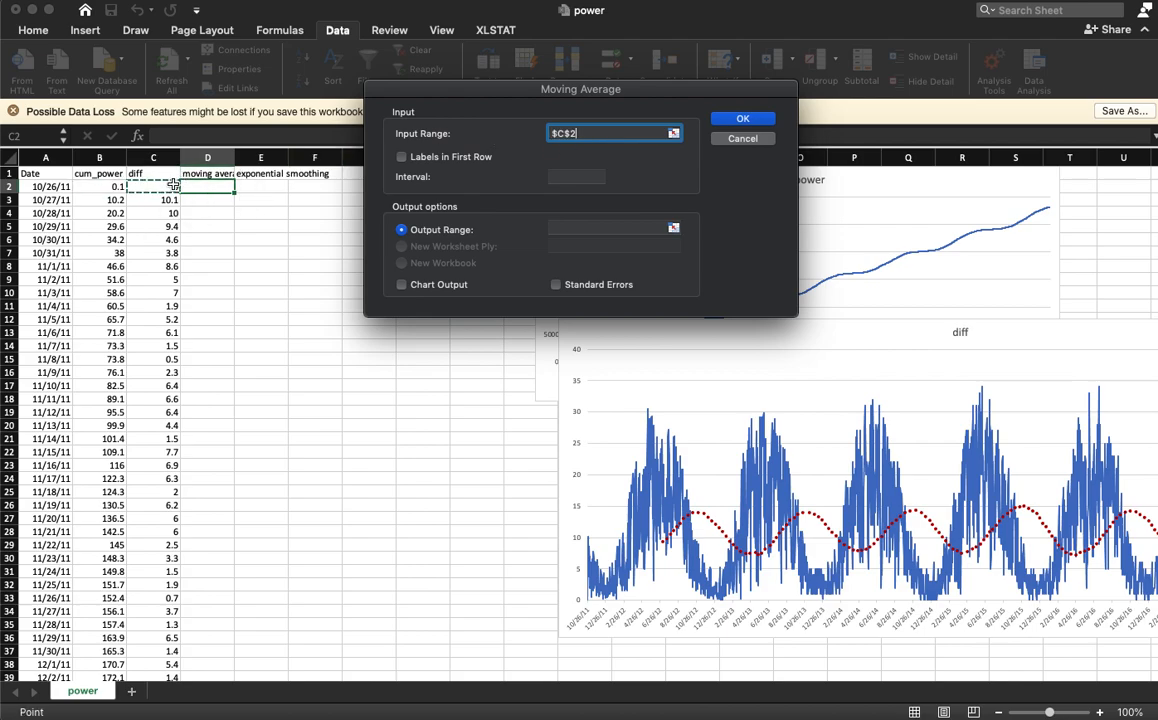
pyautogui.hotkey('ctrl', 'shift', 'Down')
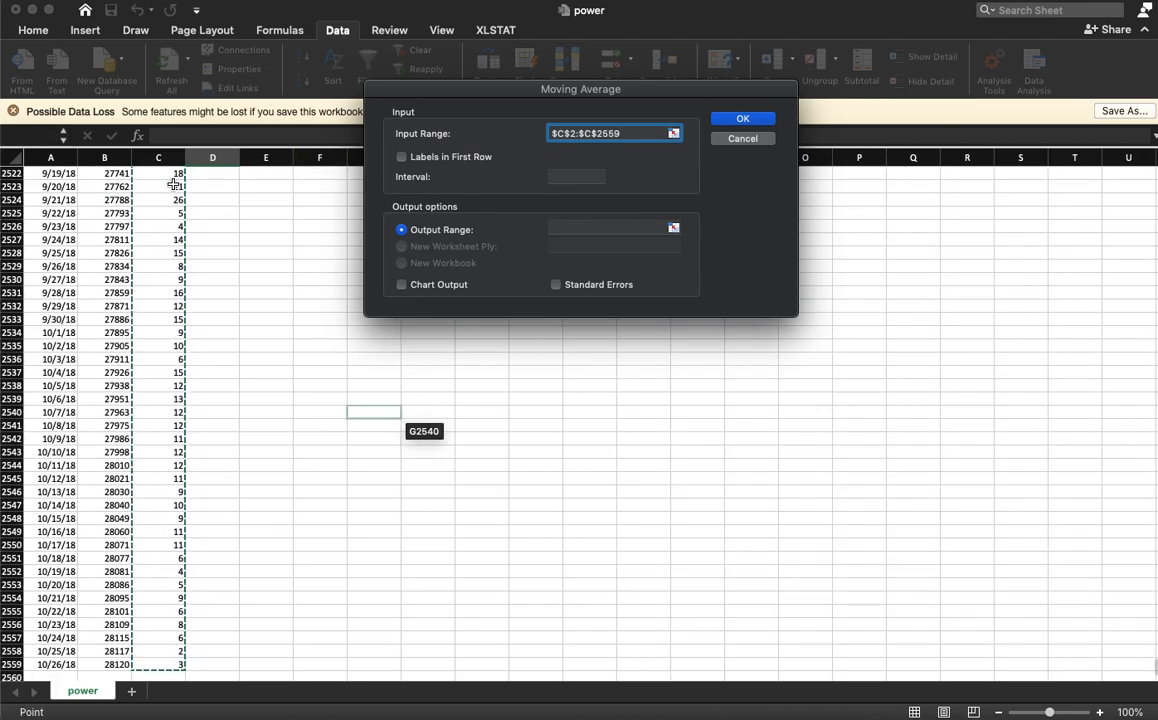
pyautogui.click(589, 177)
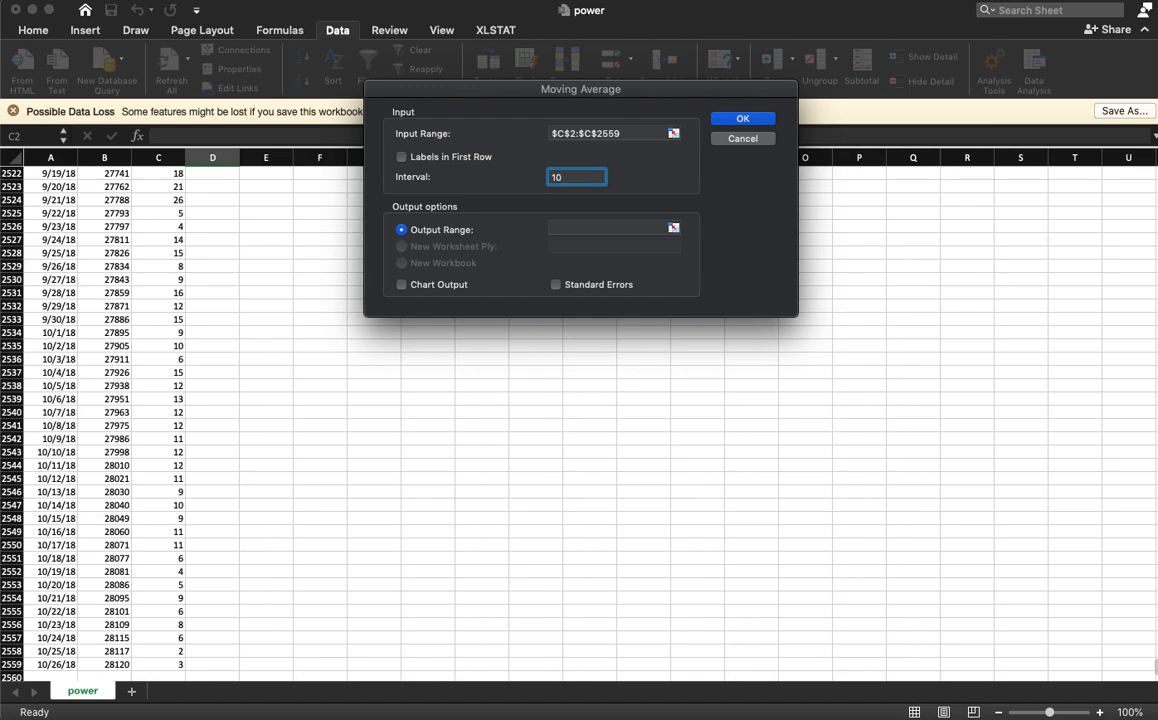
# Set the moving average's output range to $D$2, the first cell under the "moving average" heading
pyautogui.click(591, 228)
pyautogui.scroll(10, 277, 262)
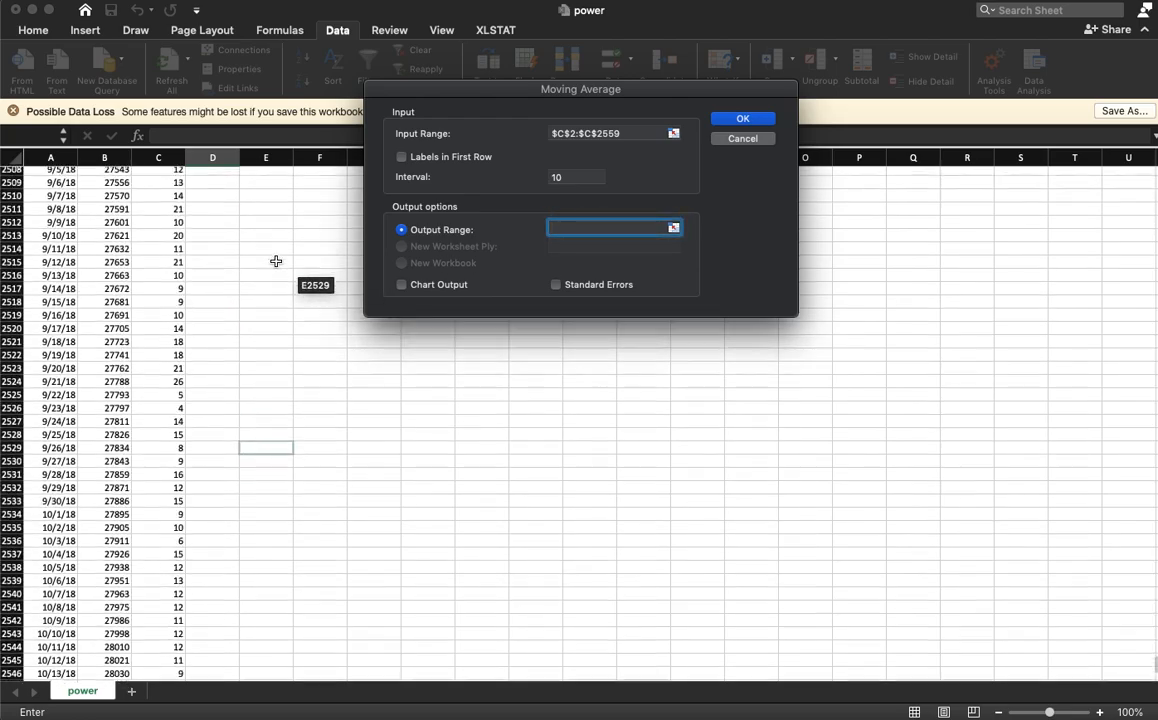
pyautogui.scroll(15, 269, 268)
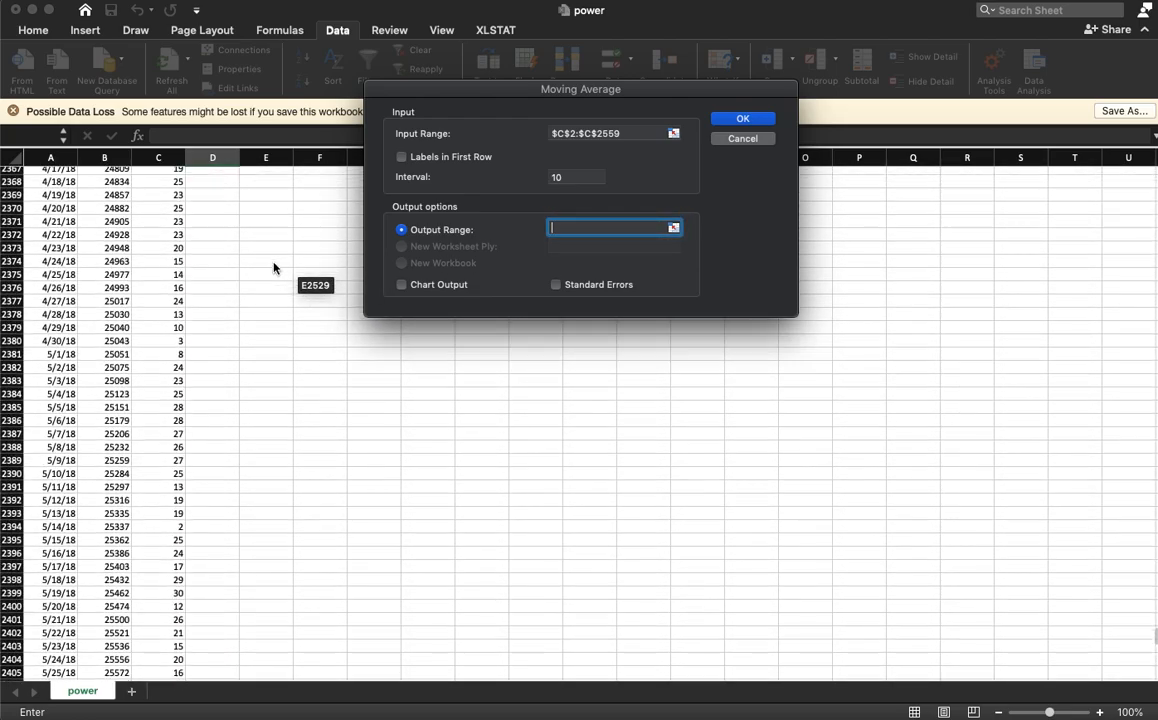
pyautogui.scroll(4, 260, 270)
pyautogui.click(228, 270)
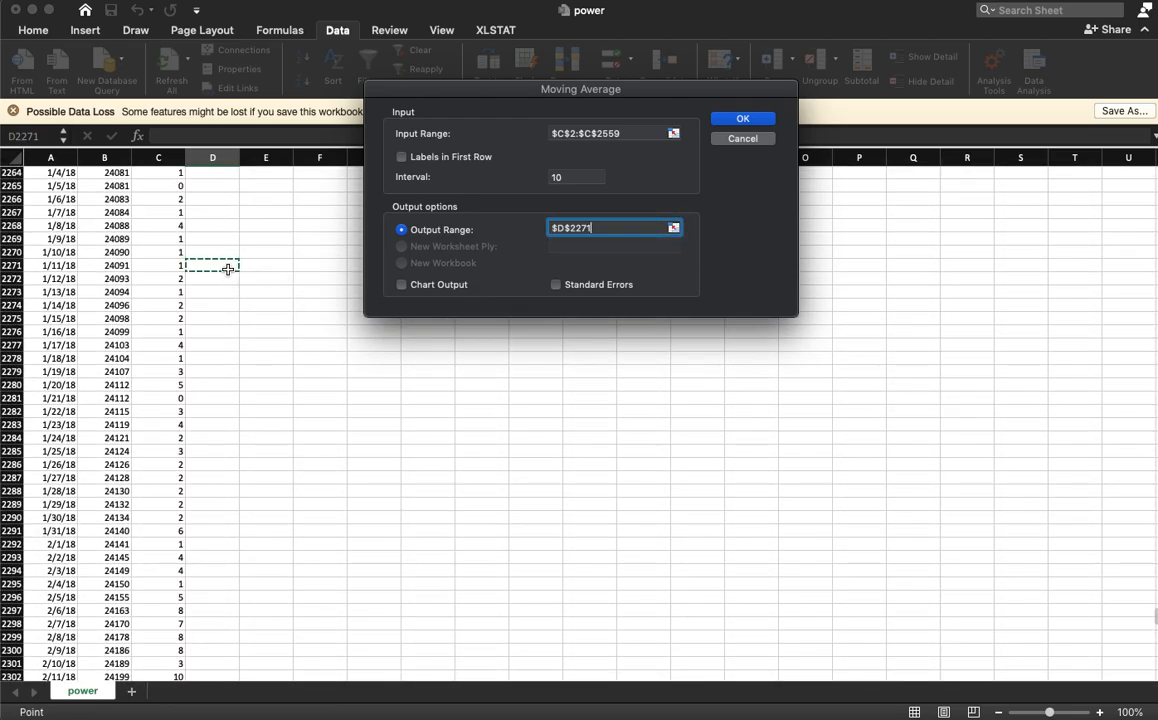
pyautogui.press('super+Up')
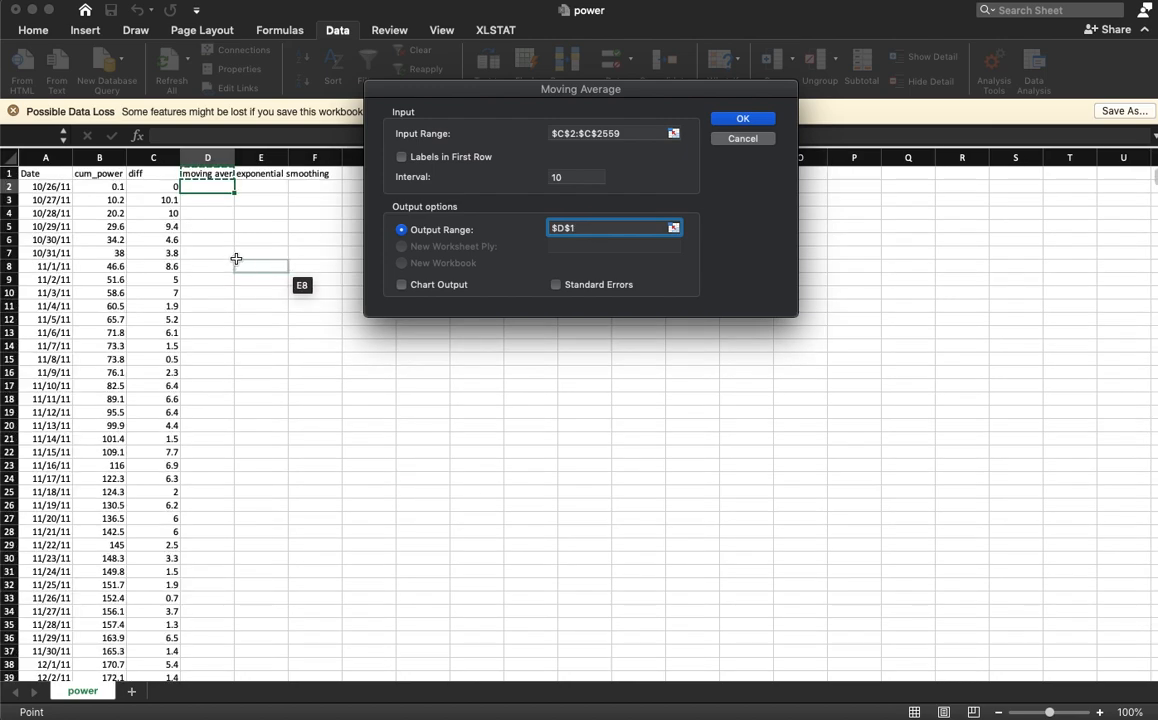
pyautogui.click(222, 188)
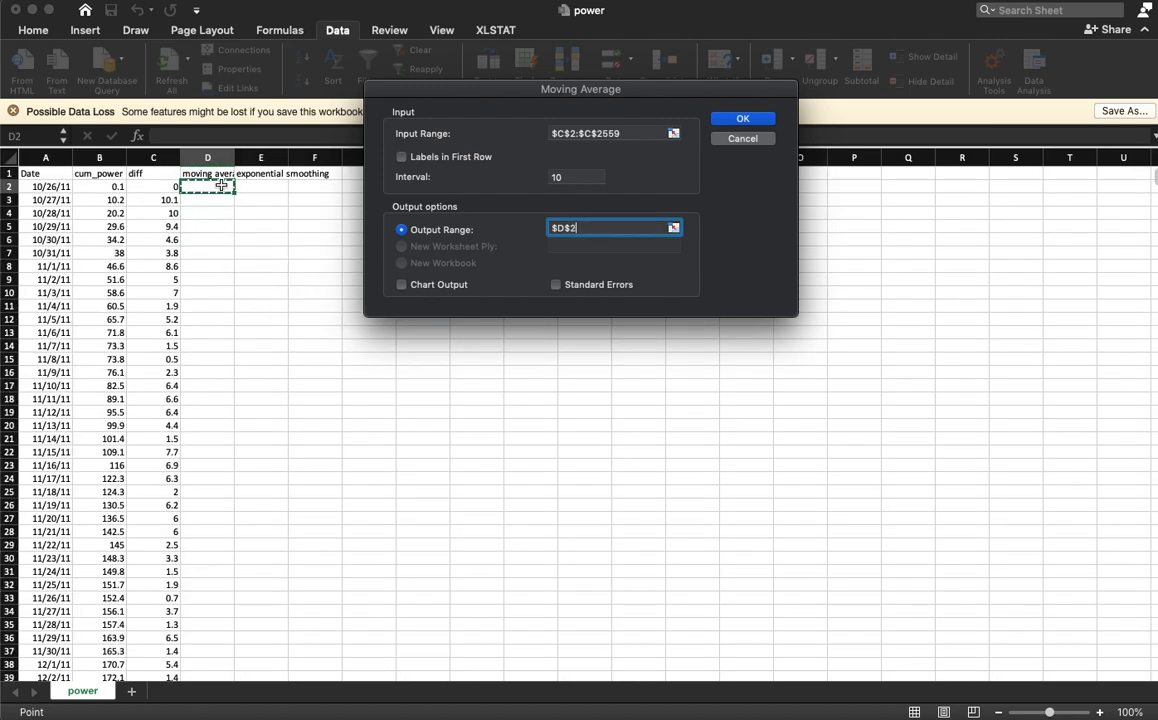
# Run the moving average and clear the #N/A cells D2:D10 at the start of its output
pyautogui.click(743, 119)
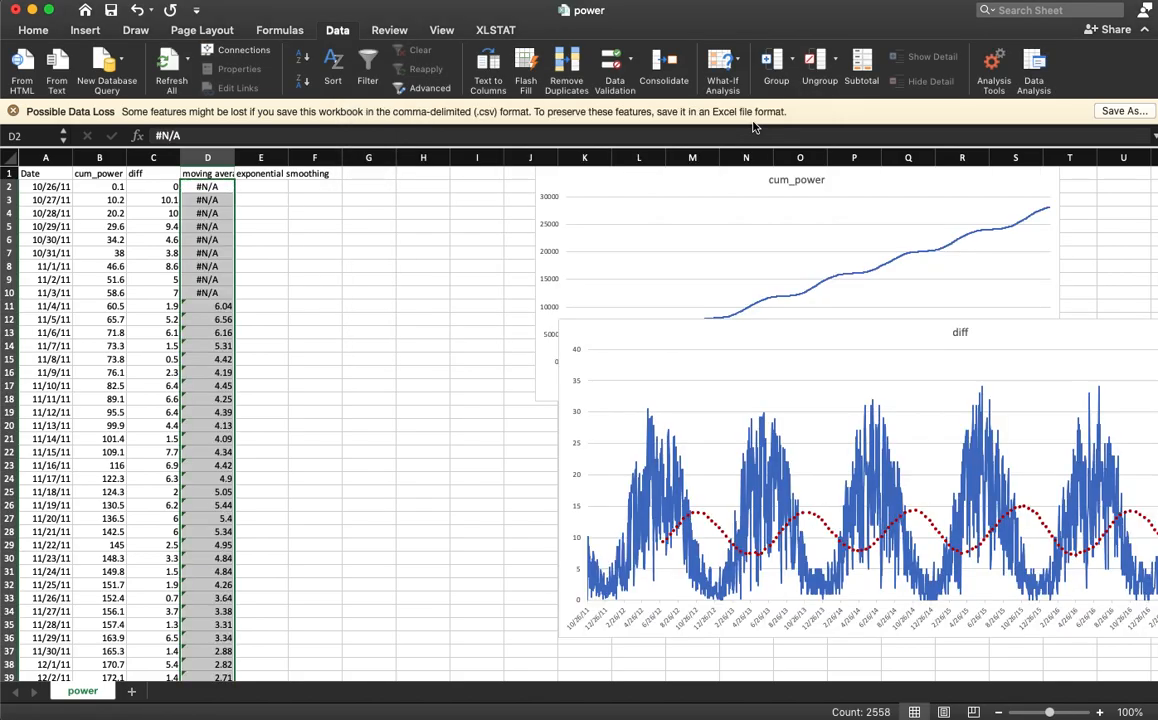
pyautogui.click(256, 308)
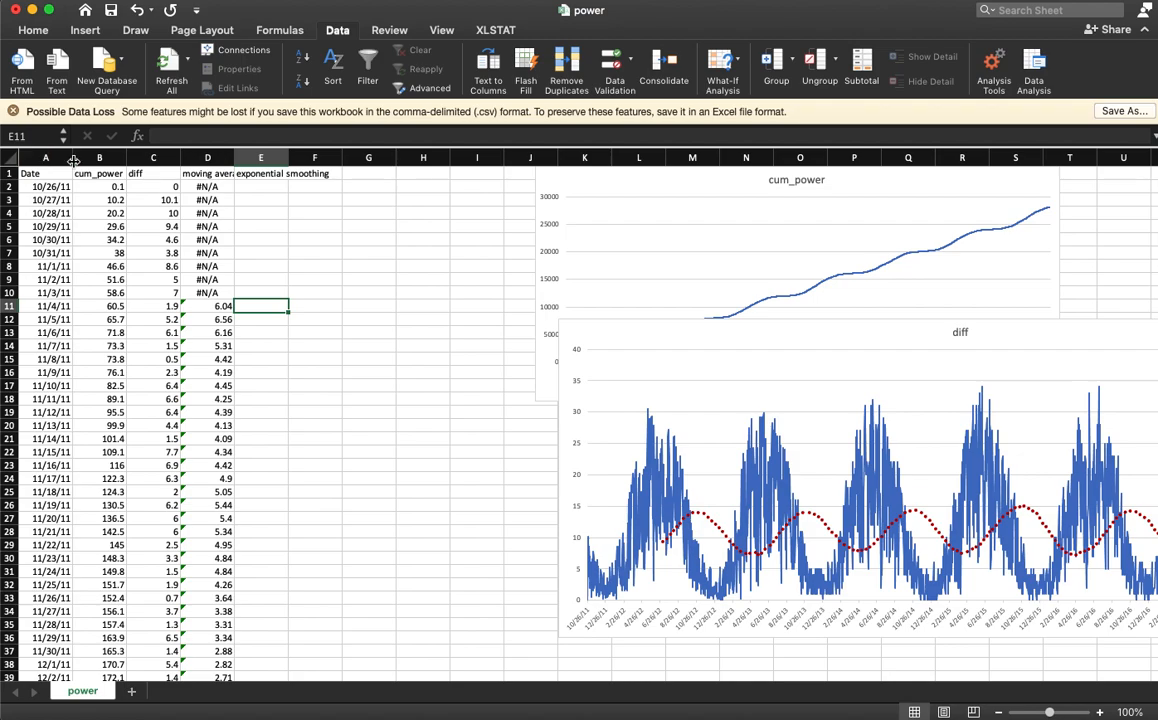
pyautogui.moveTo(207, 187); pyautogui.dragTo(214, 291)
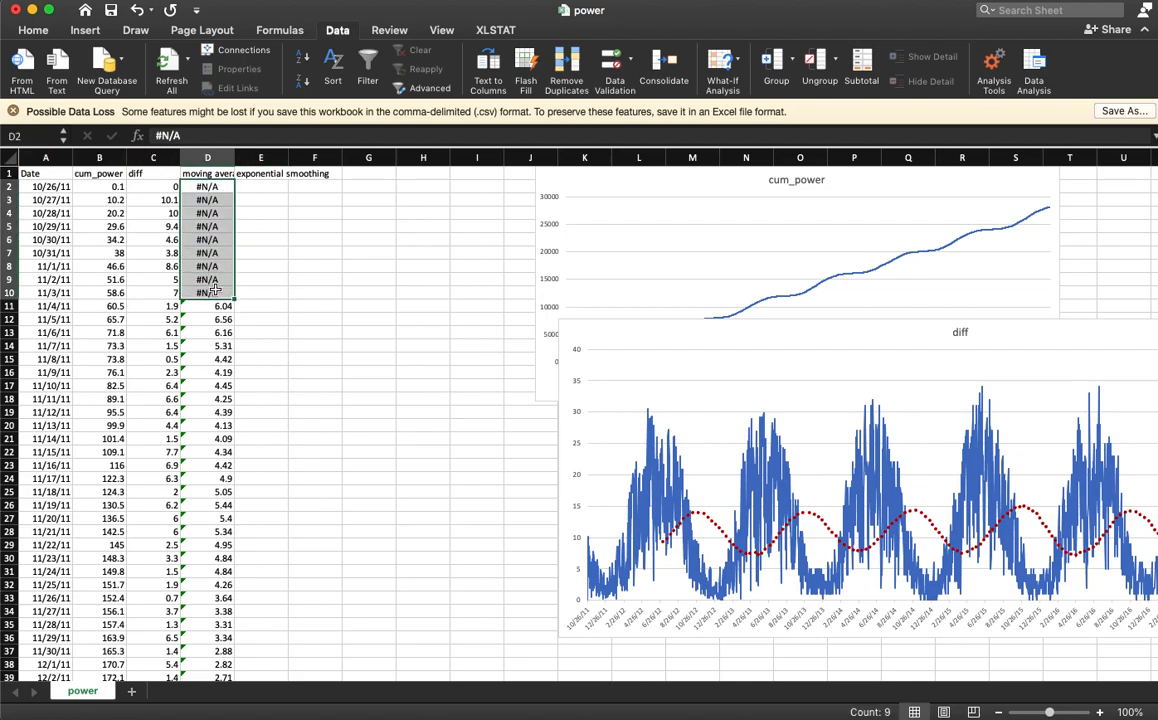
pyautogui.press('Delete')
pyautogui.click(255, 292)
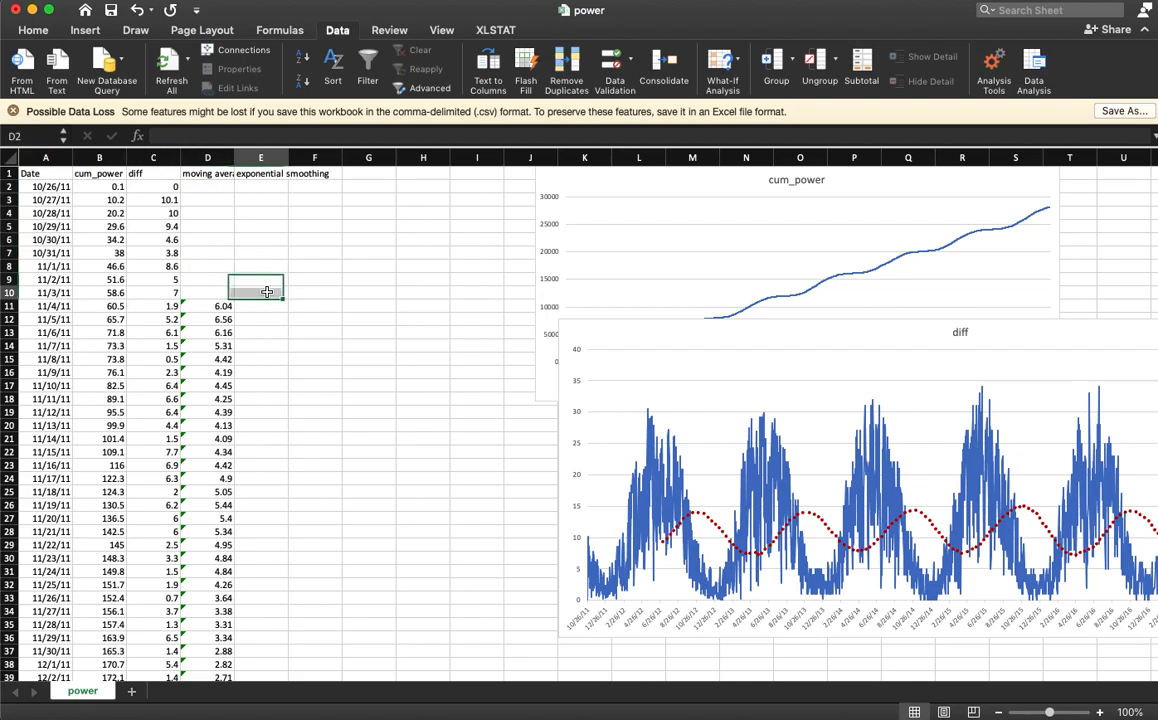
# Insert a basic 2-D line chart from the Date, diff and moving average columns
pyautogui.click(47, 156)
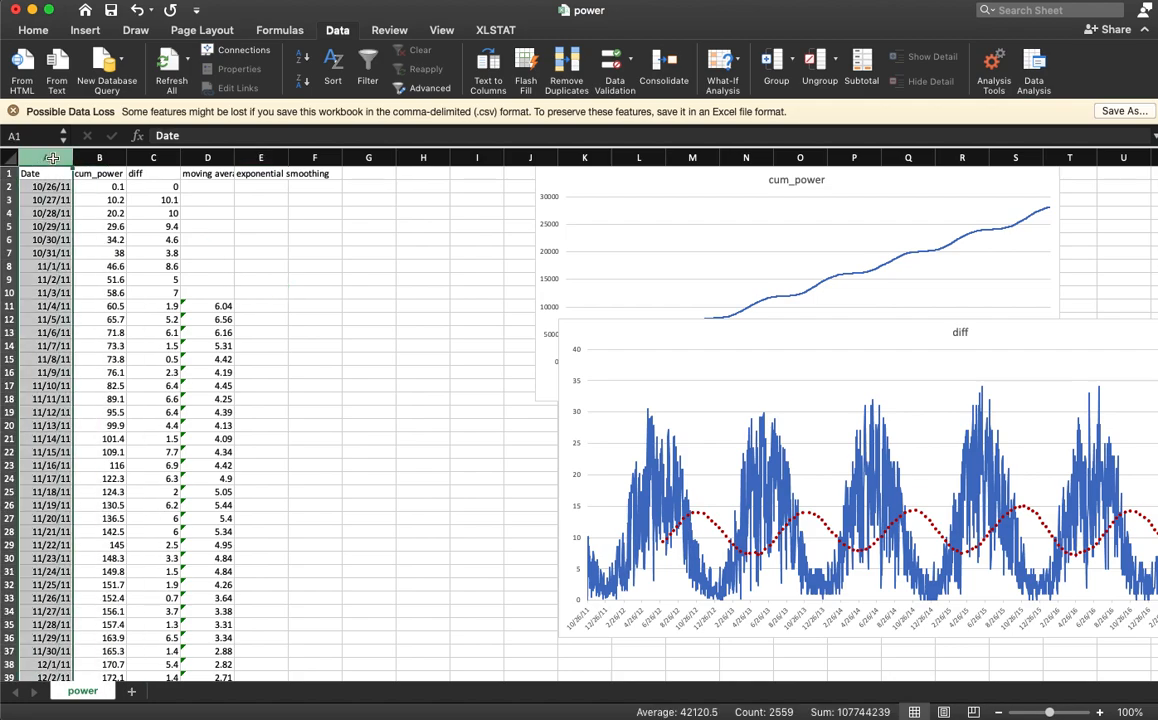
pyautogui.keyDown('super'); pyautogui.click(168, 157); pyautogui.keyUp('super')
pyautogui.keyDown('super'); pyautogui.click(188, 157); pyautogui.keyUp('super')
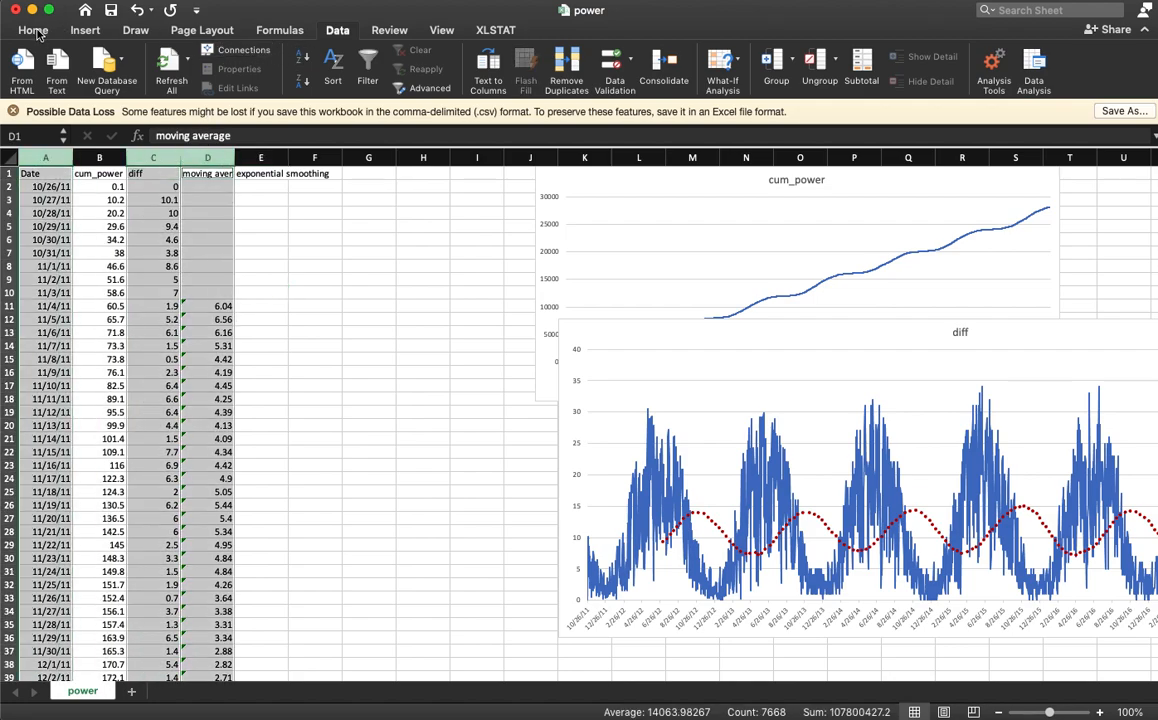
pyautogui.click(34, 30)
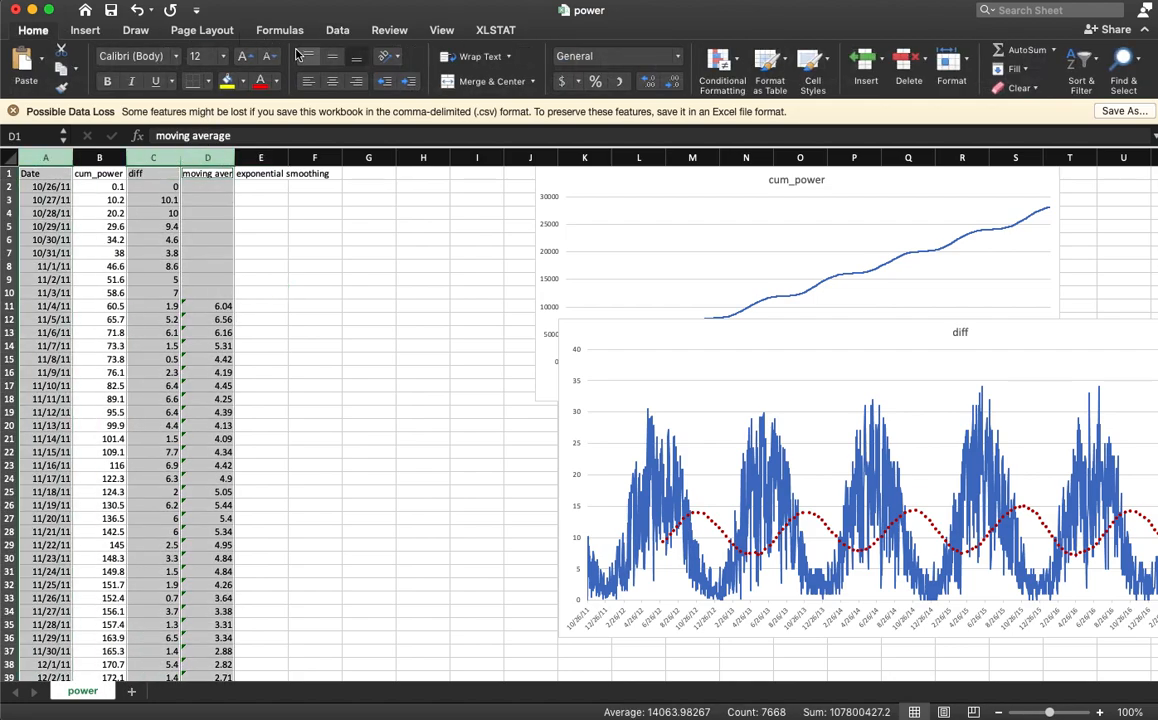
pyautogui.click(86, 31)
pyautogui.click(598, 69)
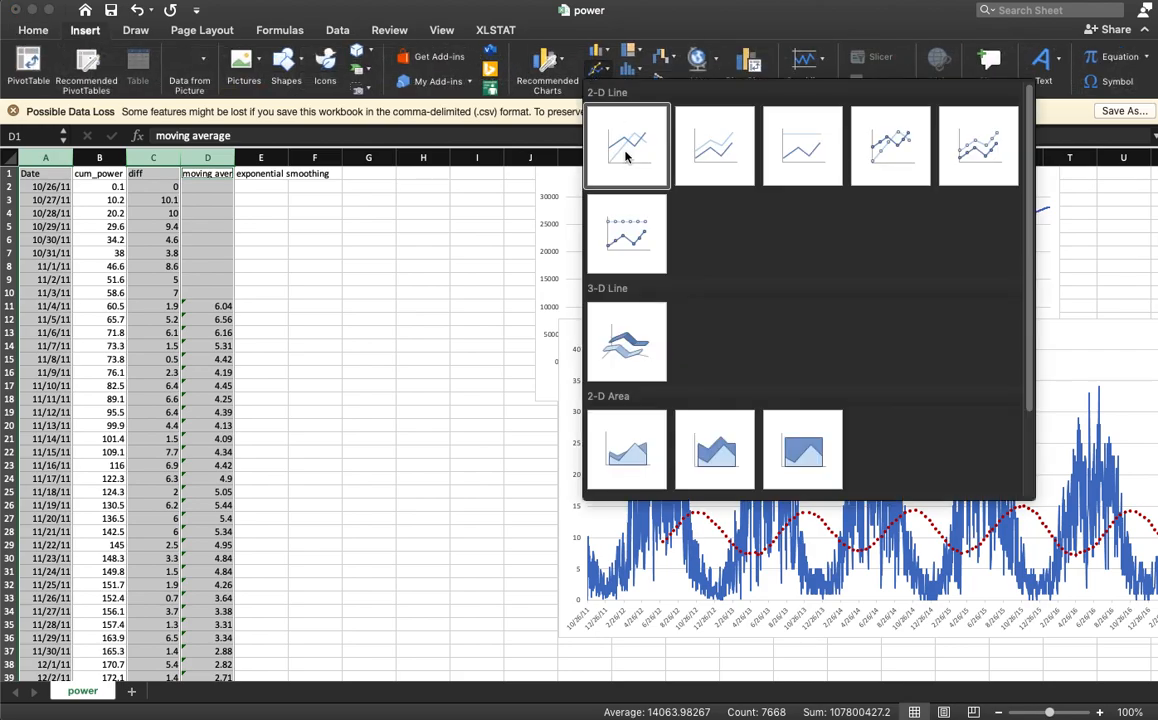
pyautogui.click(627, 150)
# Widen the new diff and moving average chart and place it below the repositioned diff chart for comparison
pyautogui.moveTo(436, 517); pyautogui.dragTo(203, 588)
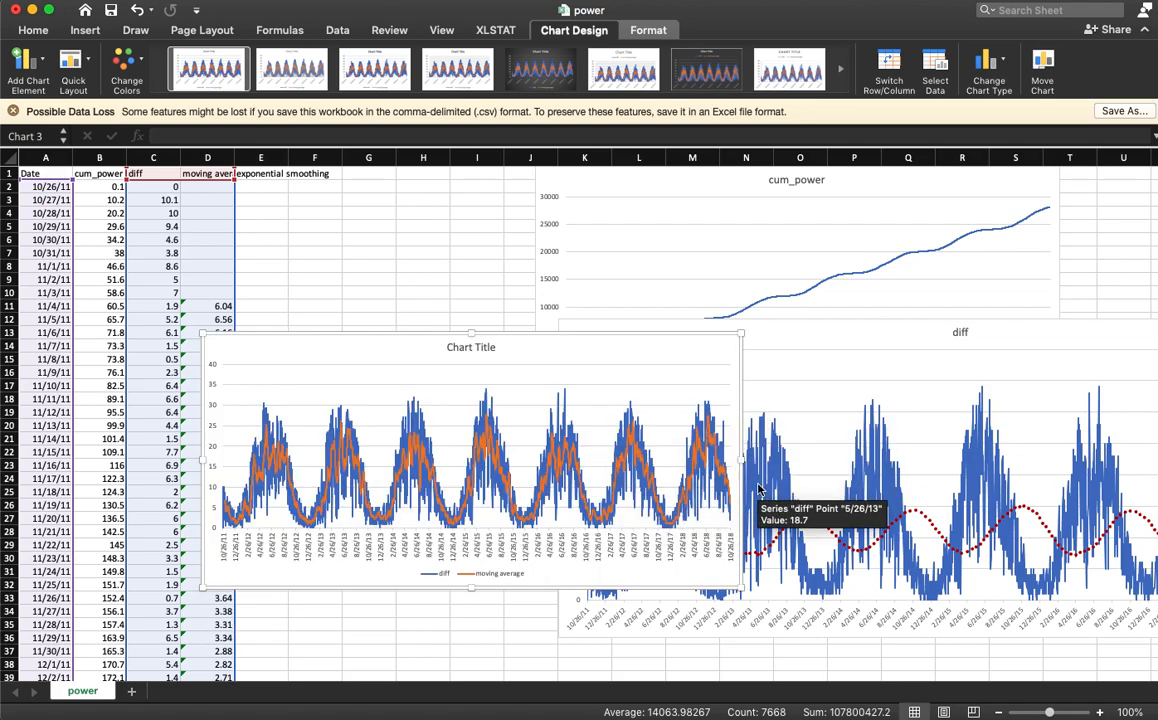
pyautogui.moveTo(740, 460); pyautogui.dragTo(1028, 460)
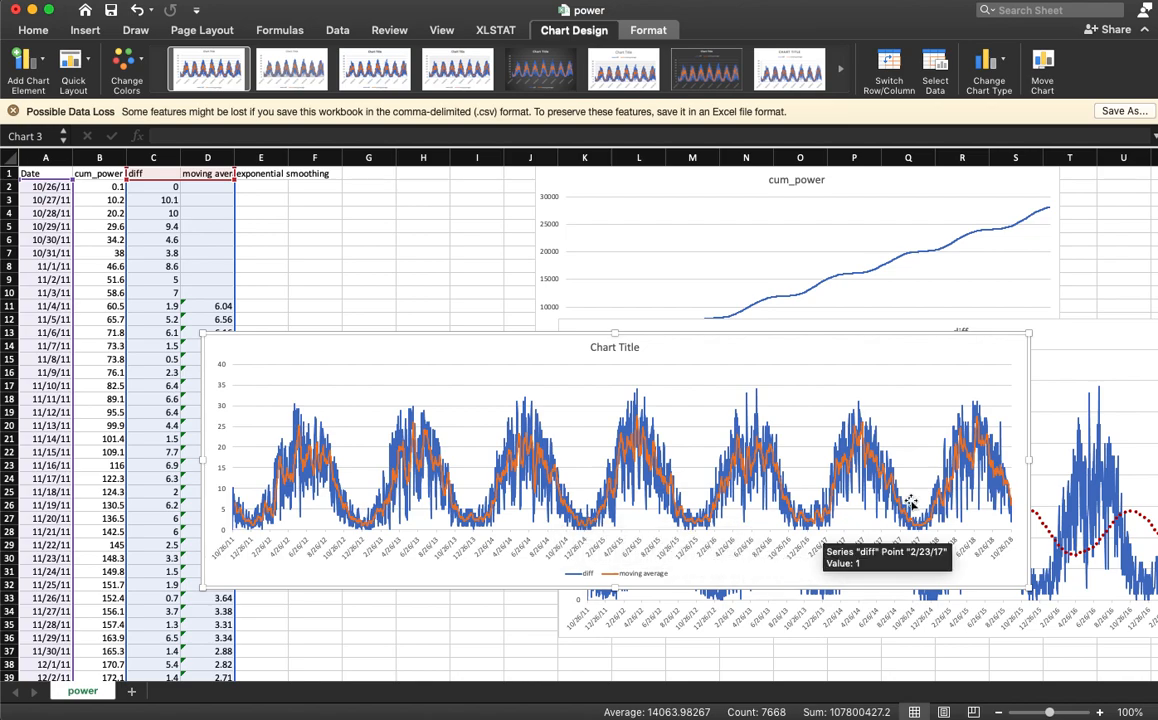
pyautogui.click(1083, 455)
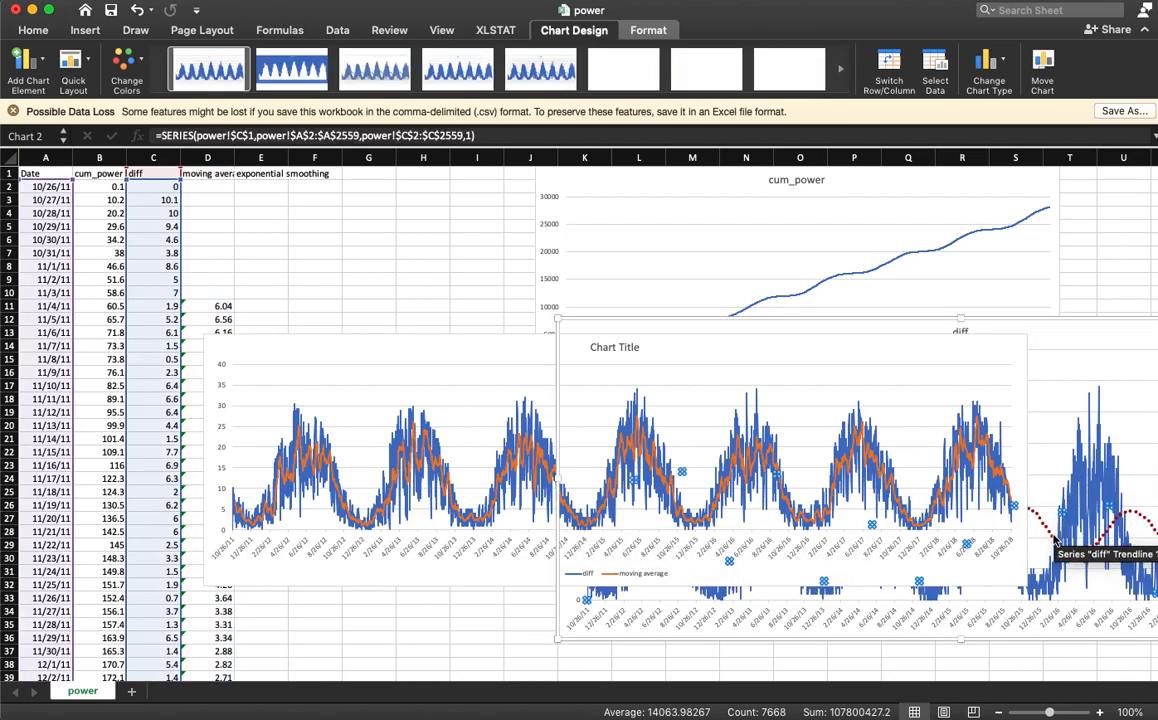
pyautogui.click(1049, 533)
pyautogui.moveTo(1052, 337); pyautogui.dragTo(870, 195)
pyautogui.moveTo(260, 359); pyautogui.dragTo(332, 517)
# Add another trendline to the diff series as a Moving Average with a period of 10
pyautogui.rightClick(421, 340)
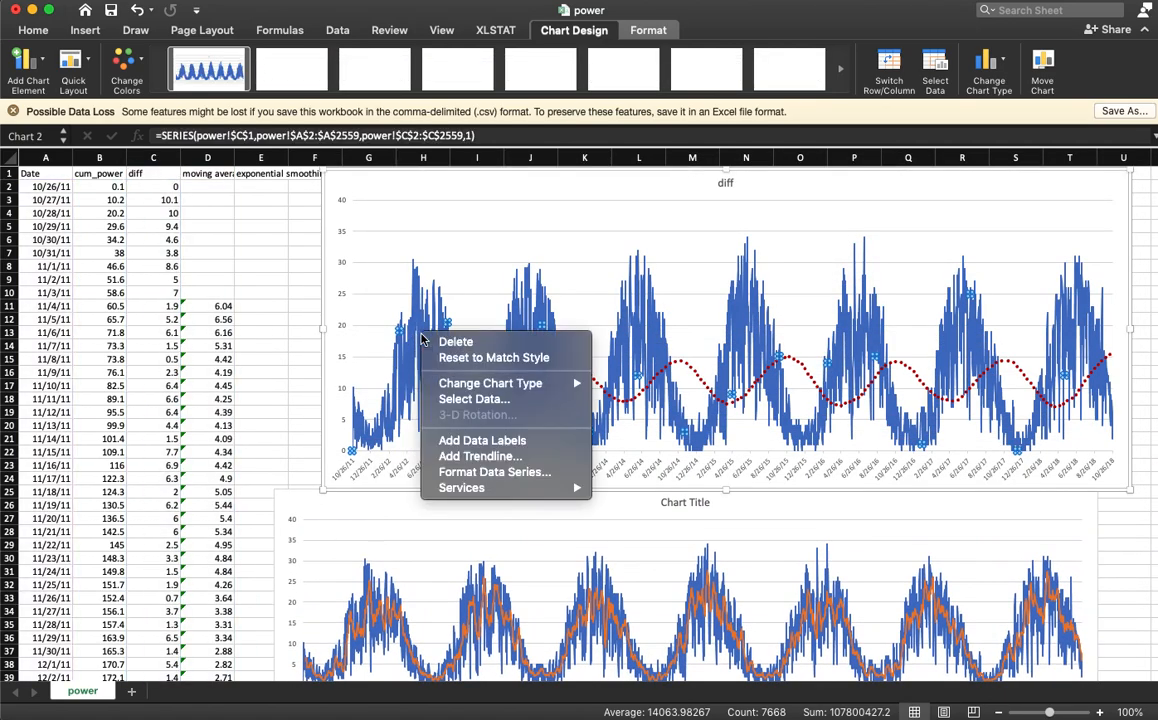
pyautogui.click(478, 456)
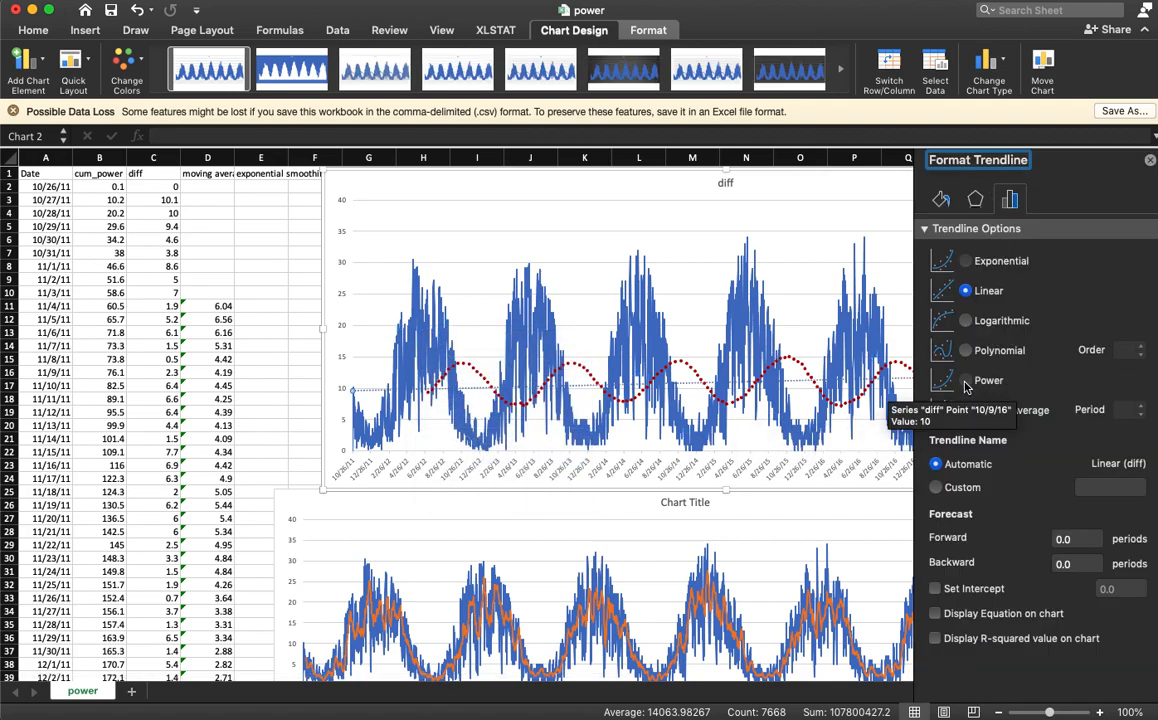
pyautogui.click(1032, 408)
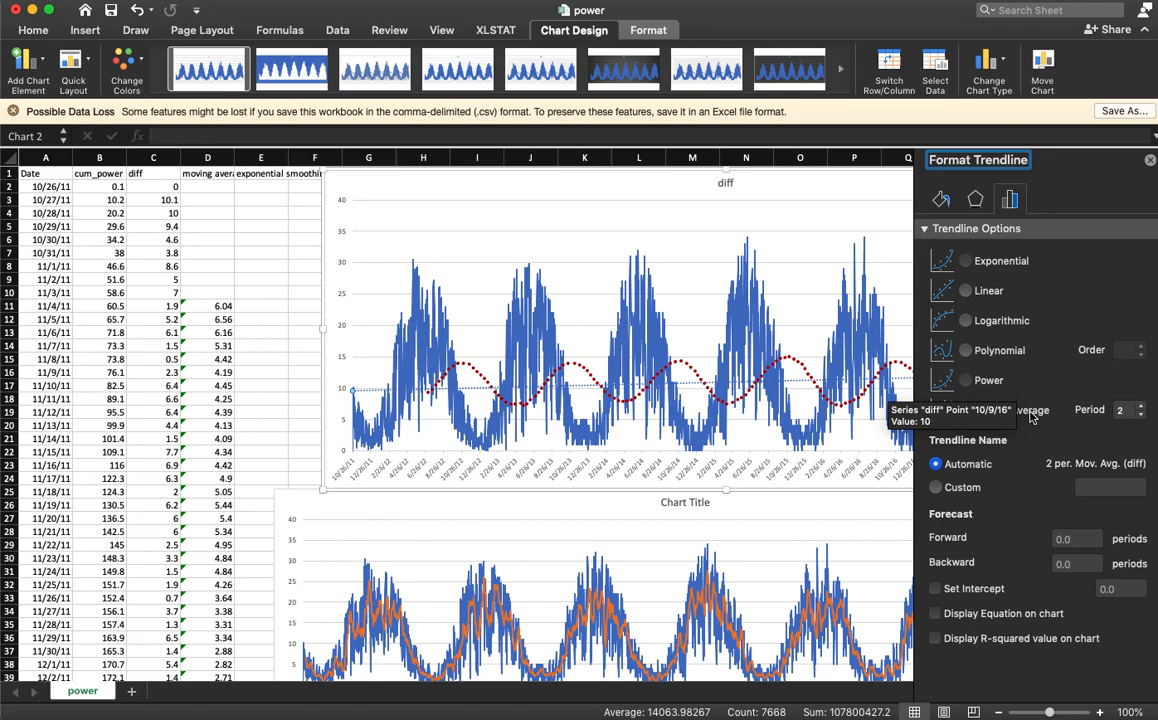
pyautogui.click(1120, 410)
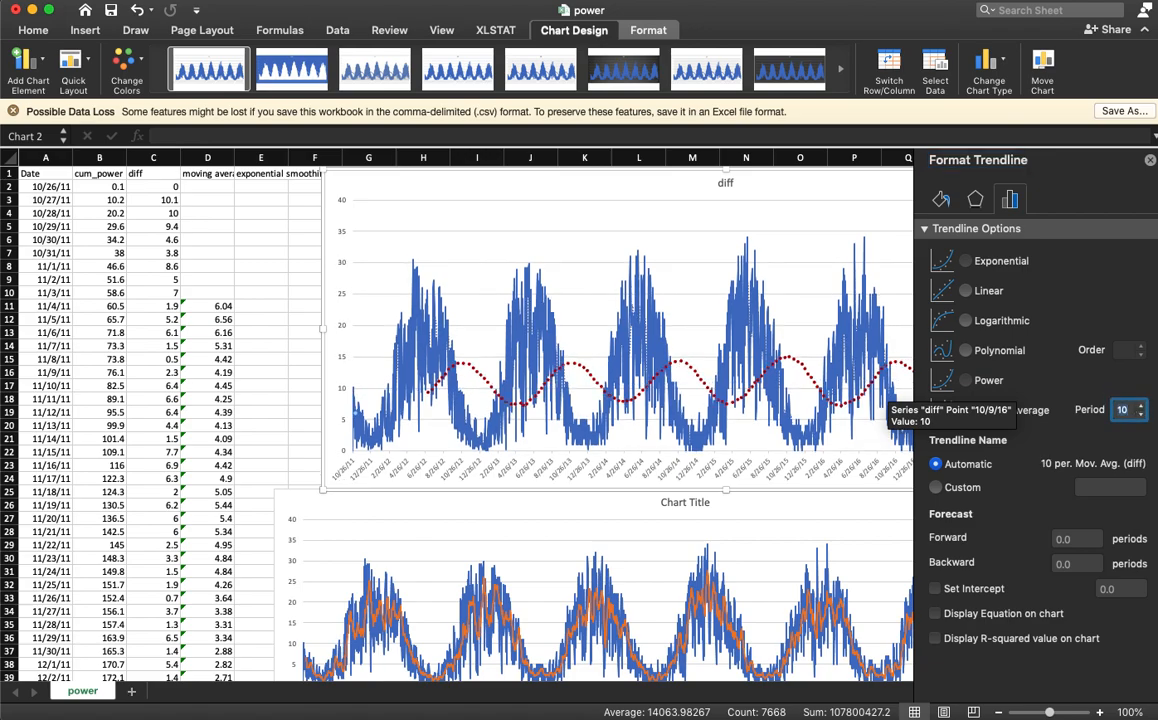
# Color the new 10-period trendline orange
pyautogui.click(941, 199)
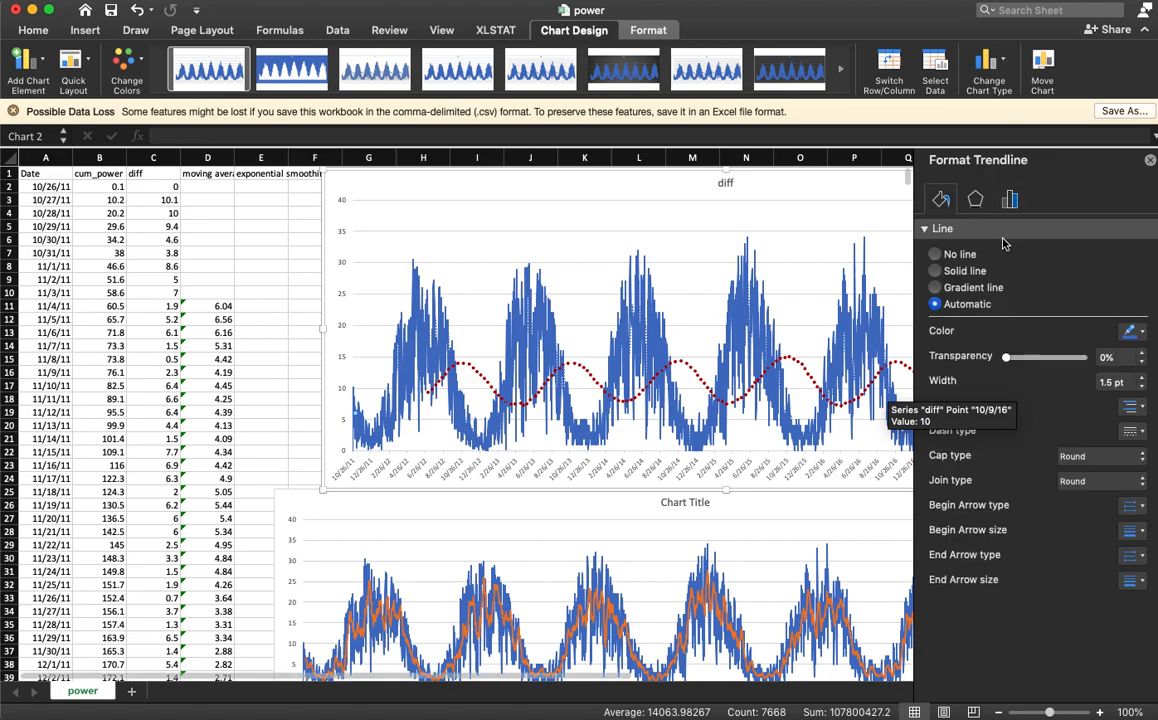
pyautogui.click(1135, 331)
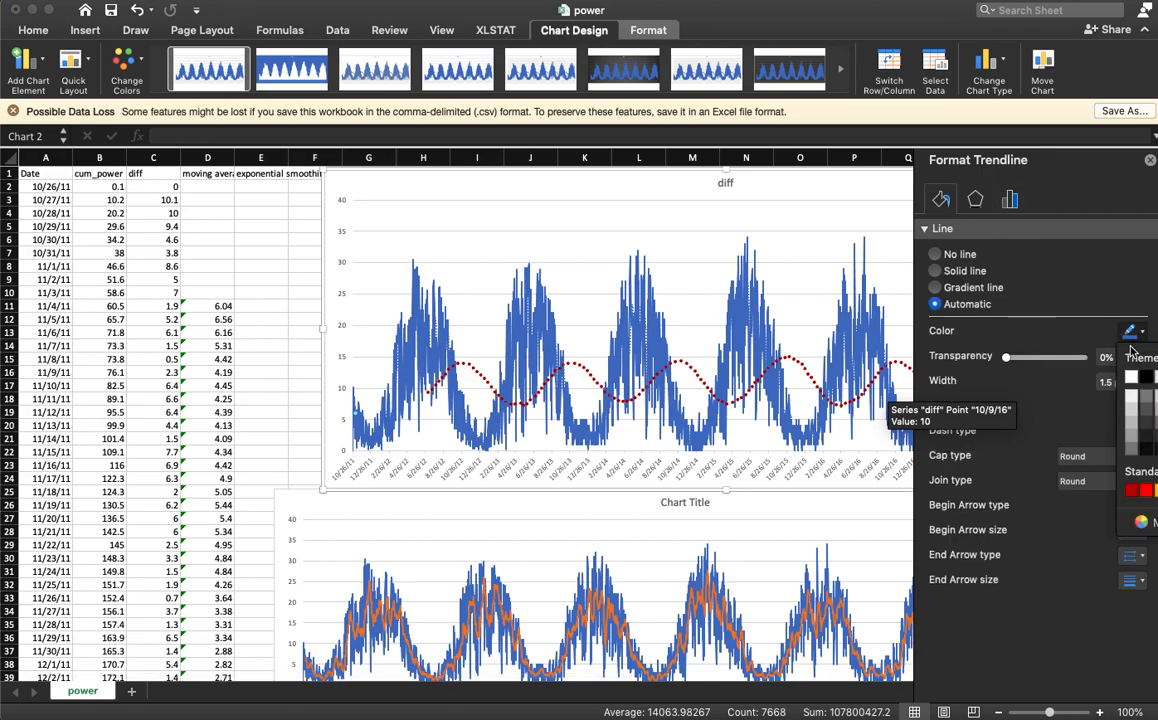
pyautogui.click(1131, 491)
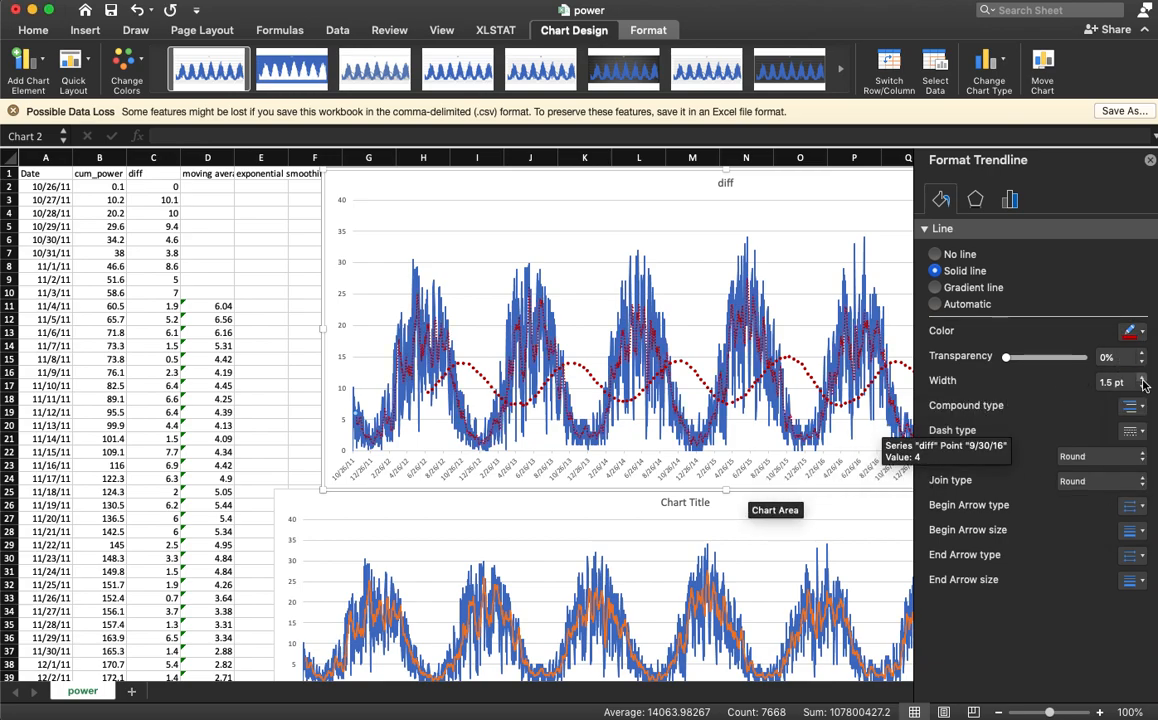
pyautogui.click(1142, 332)
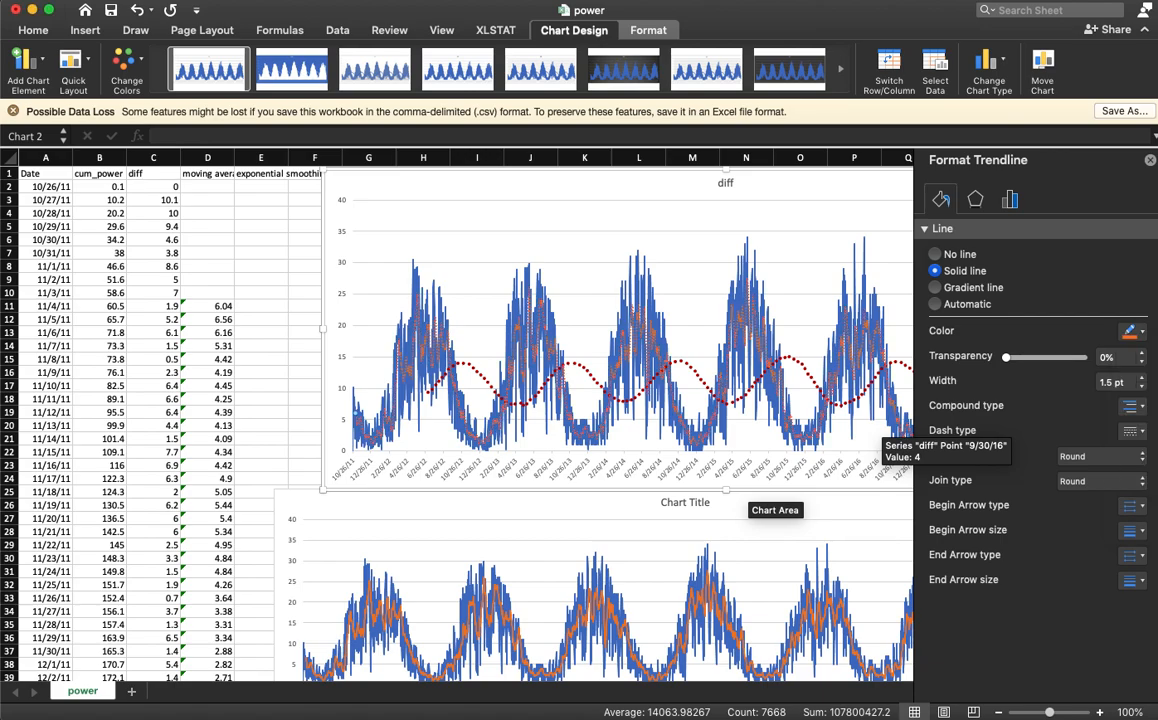
# Increase the orange trendline's width to 7.25 pt
pyautogui.click(1142, 376)
pyautogui.click(1142, 376)
pyautogui.click(1142, 376)
pyautogui.click(1142, 376)
pyautogui.click(1142, 376)
pyautogui.click(1142, 376)
pyautogui.click(1142, 376)
pyautogui.click(1142, 376)
pyautogui.click(1142, 377)
pyautogui.click(1142, 377)
pyautogui.click(1142, 377)
pyautogui.click(1142, 377)
pyautogui.click(1142, 377)
pyautogui.click(1142, 377)
pyautogui.click(1142, 376)
pyautogui.click(1142, 376)
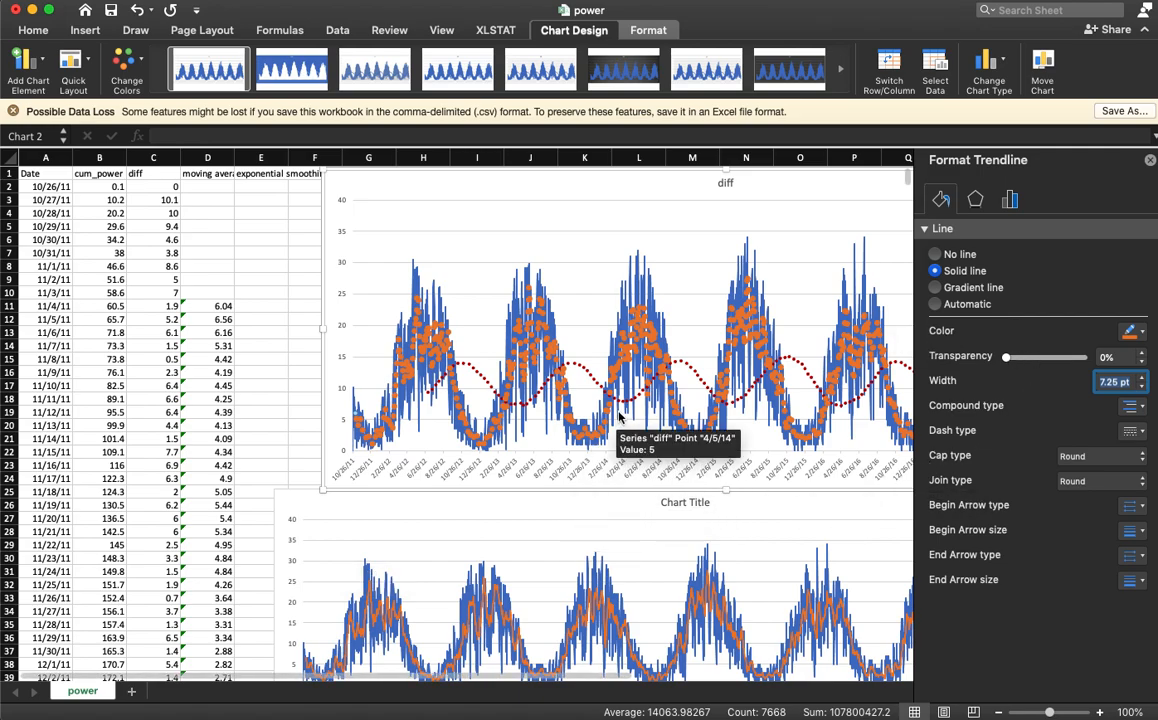
# Change the orange trendline's dash type to solid and set its width to 2 pt
pyautogui.click(1133, 433)
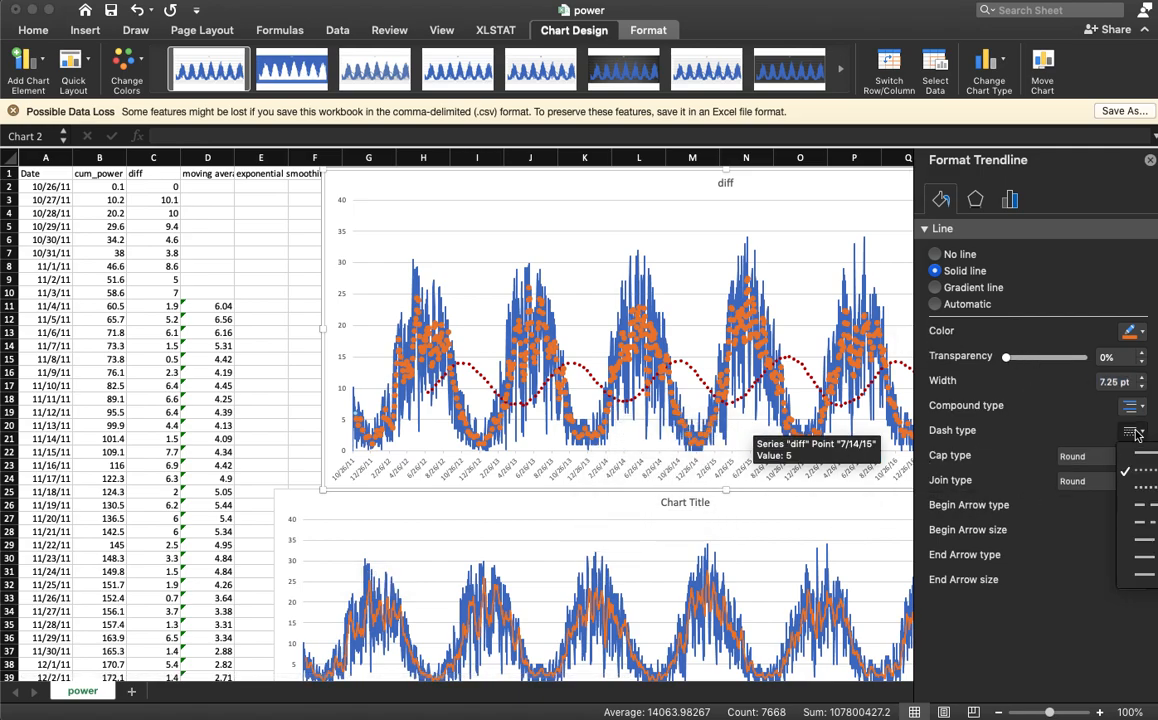
pyautogui.click(1139, 456)
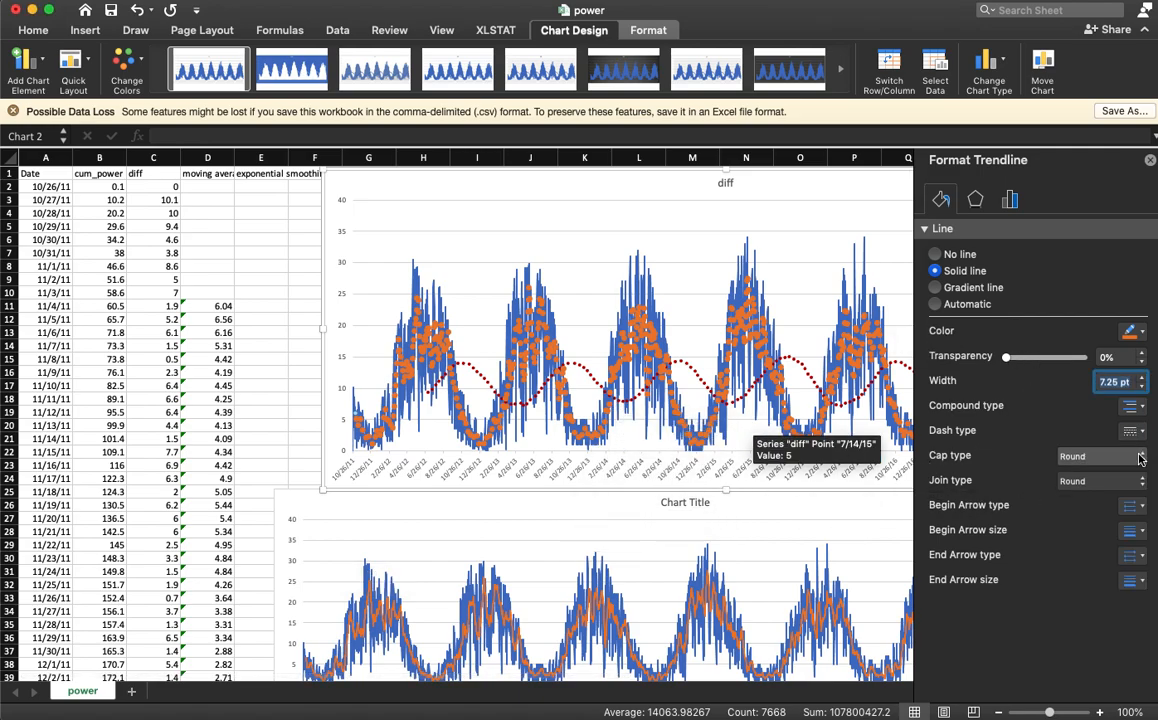
pyautogui.click(1143, 390)
pyautogui.click(1143, 390)
pyautogui.click(1143, 390)
pyautogui.click(1143, 390)
pyautogui.click(1143, 390)
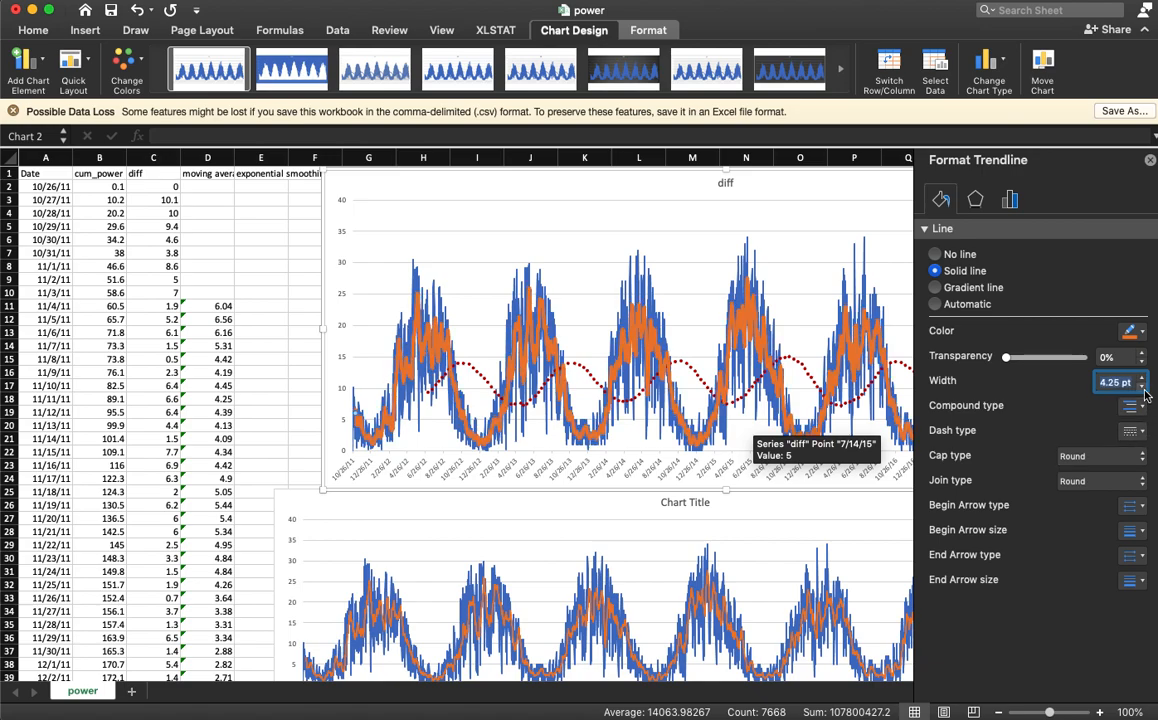
pyautogui.click(1143, 390)
pyautogui.click(1143, 390)
pyautogui.click(1143, 390)
pyautogui.click(1143, 390)
pyautogui.click(1143, 390)
pyautogui.click(1143, 390)
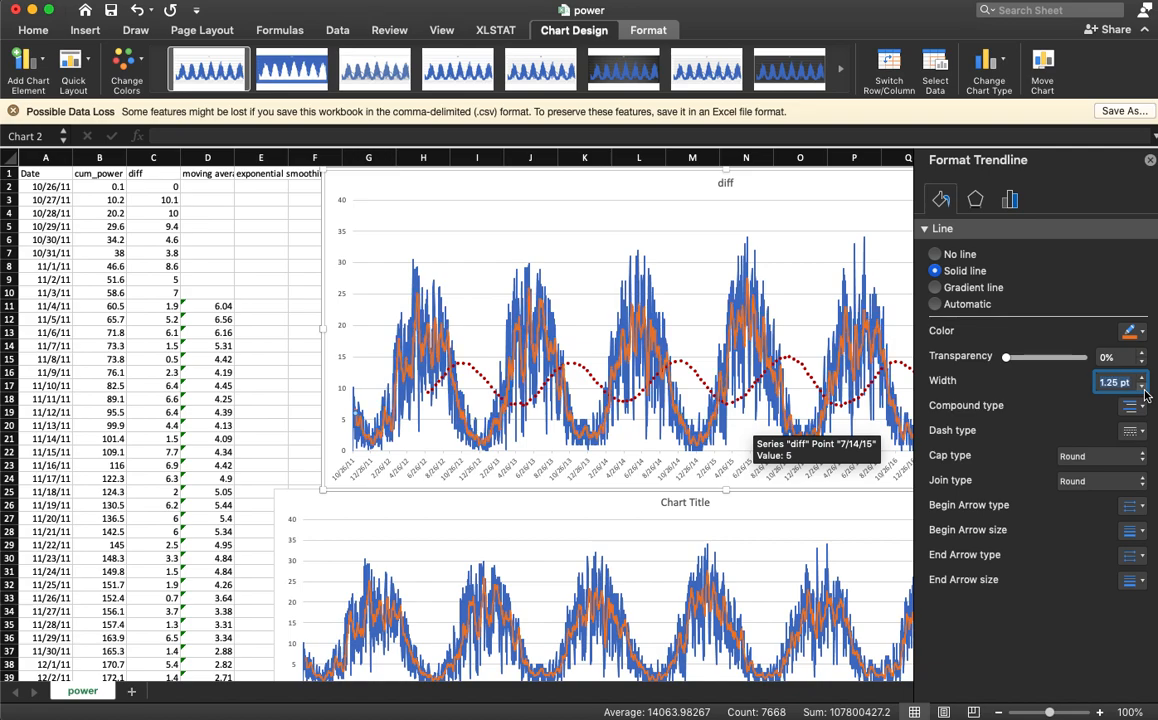
pyautogui.click(1143, 378)
pyautogui.click(1143, 378)
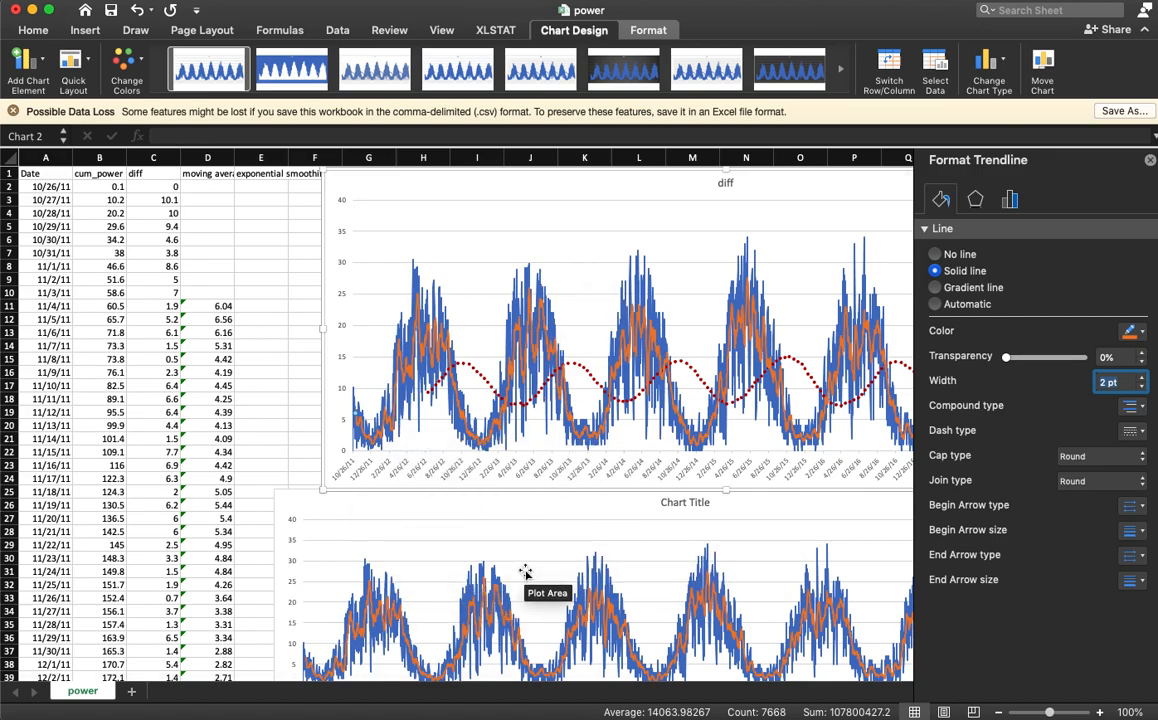
# Shift the lower moving average chart so its left edge lines up with the diff chart above
pyautogui.moveTo(293, 498); pyautogui.dragTo(341, 499)
pyautogui.moveTo(450, 487); pyautogui.dragTo(451, 486)
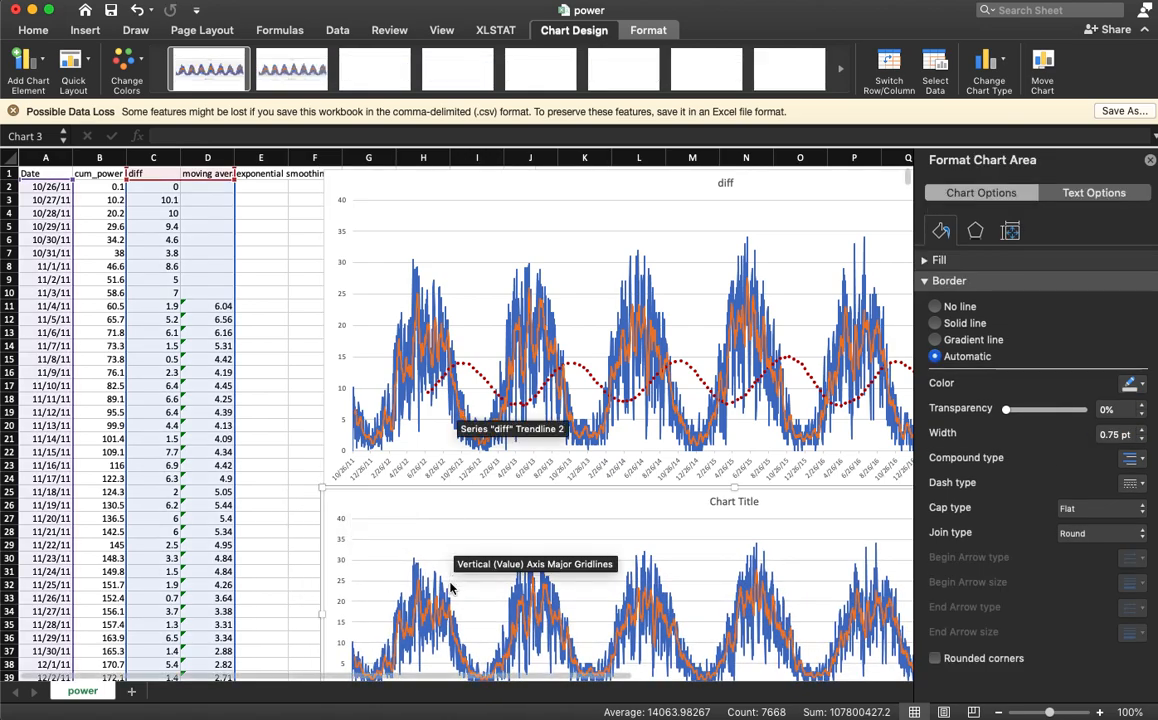
# Hide the dotted red 255-period trendline in the diff chart with the No line option and close the formatting pane
pyautogui.click(700, 378)
pyautogui.click(701, 380)
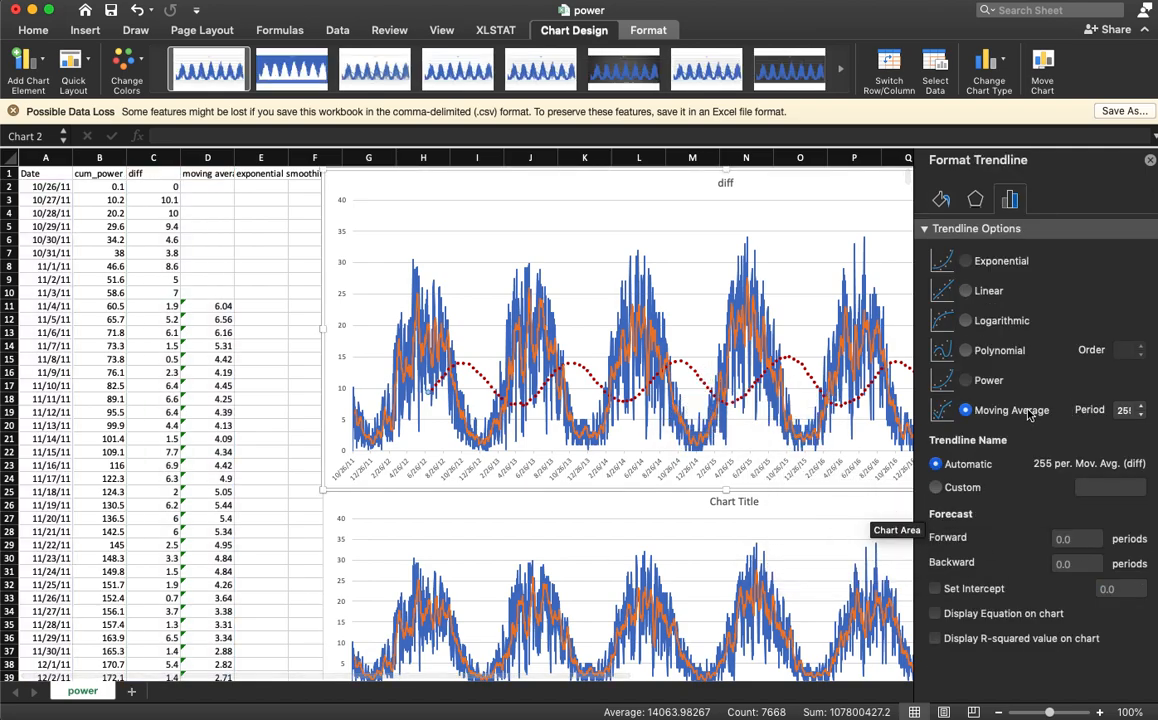
pyautogui.click(1125, 411)
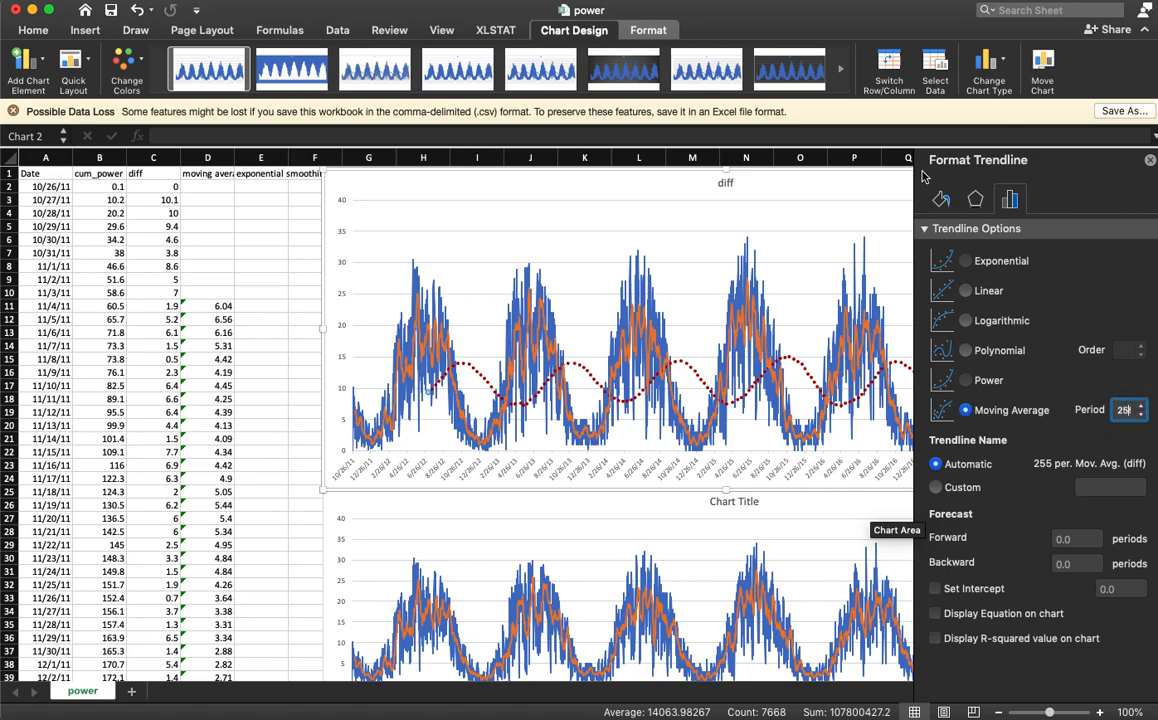
pyautogui.click(940, 201)
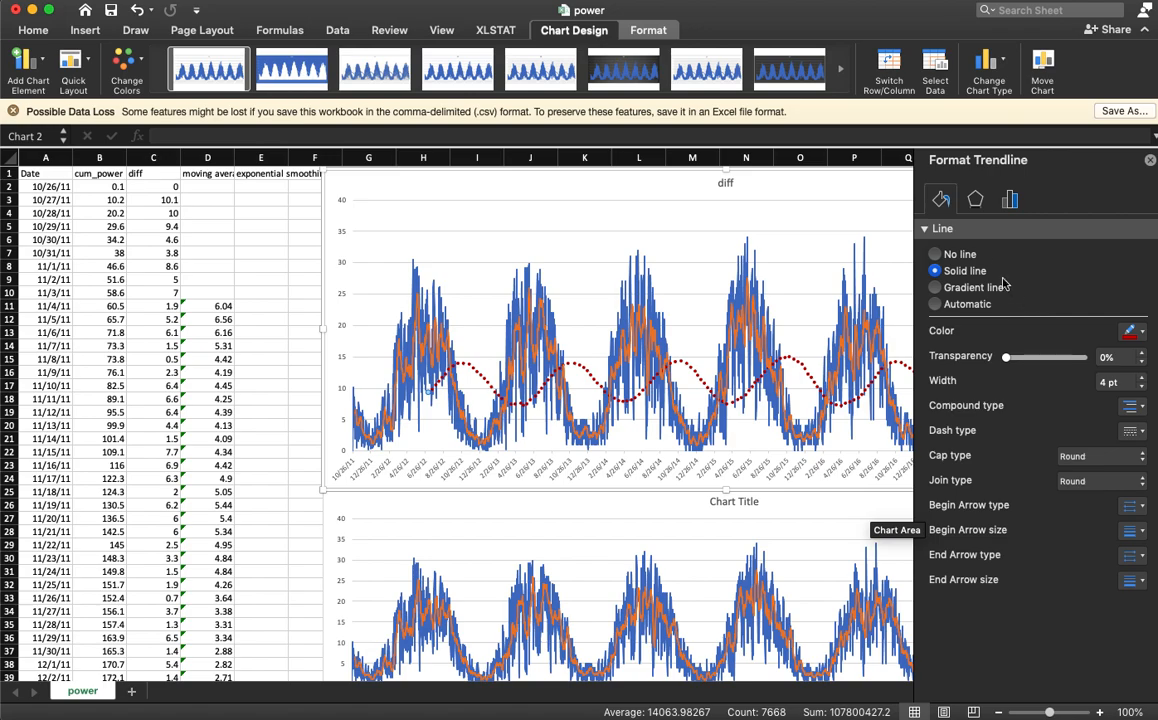
pyautogui.click(966, 256)
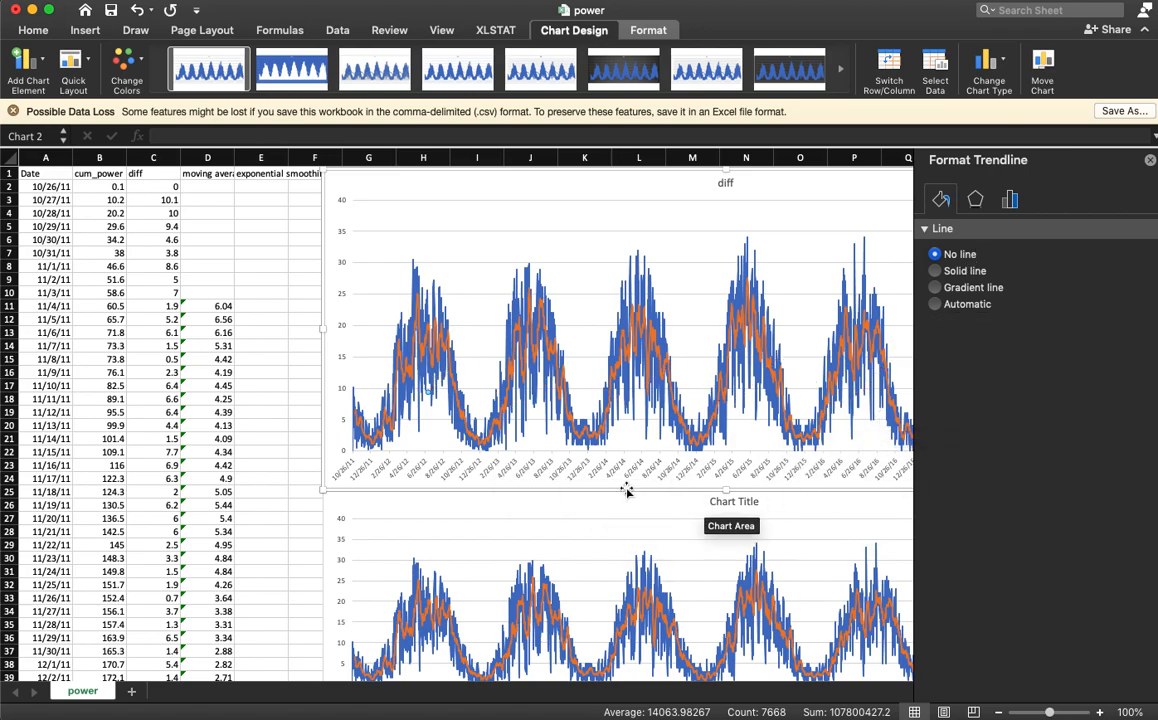
pyautogui.click(341, 498)
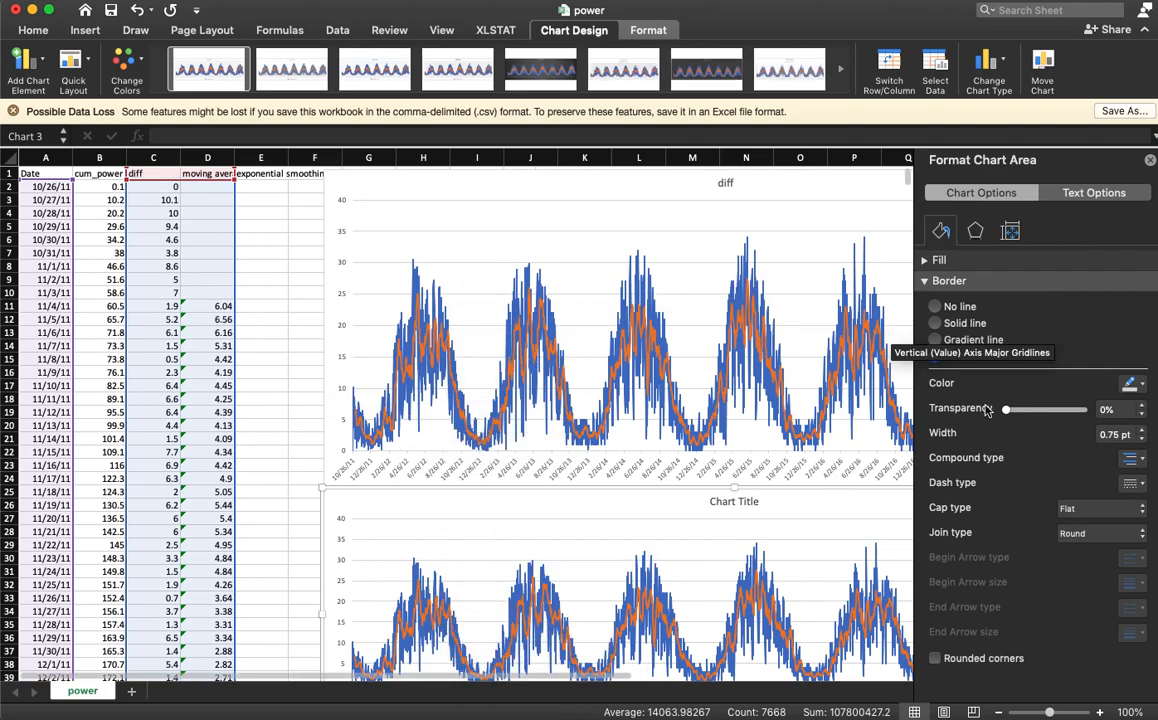
pyautogui.click(1150, 162)
# Start an Exponential Smoothing data analysis with the diff values C2:C2559 as the input range
pyautogui.click(260, 188)
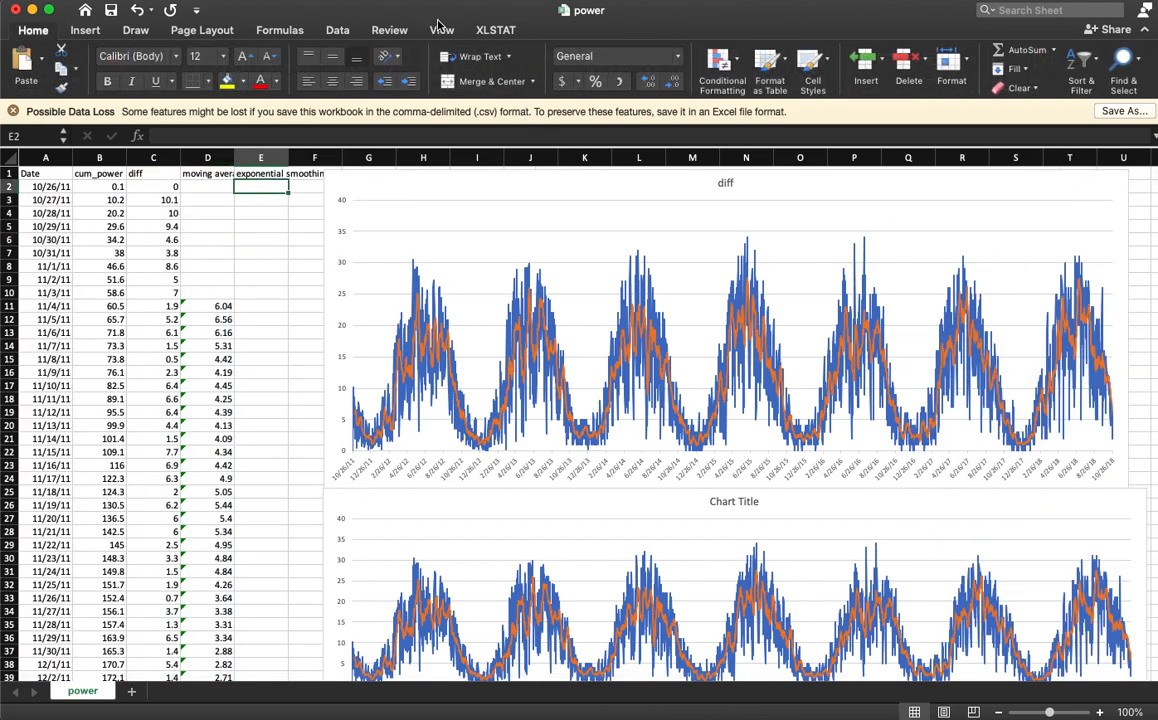
pyautogui.click(338, 30)
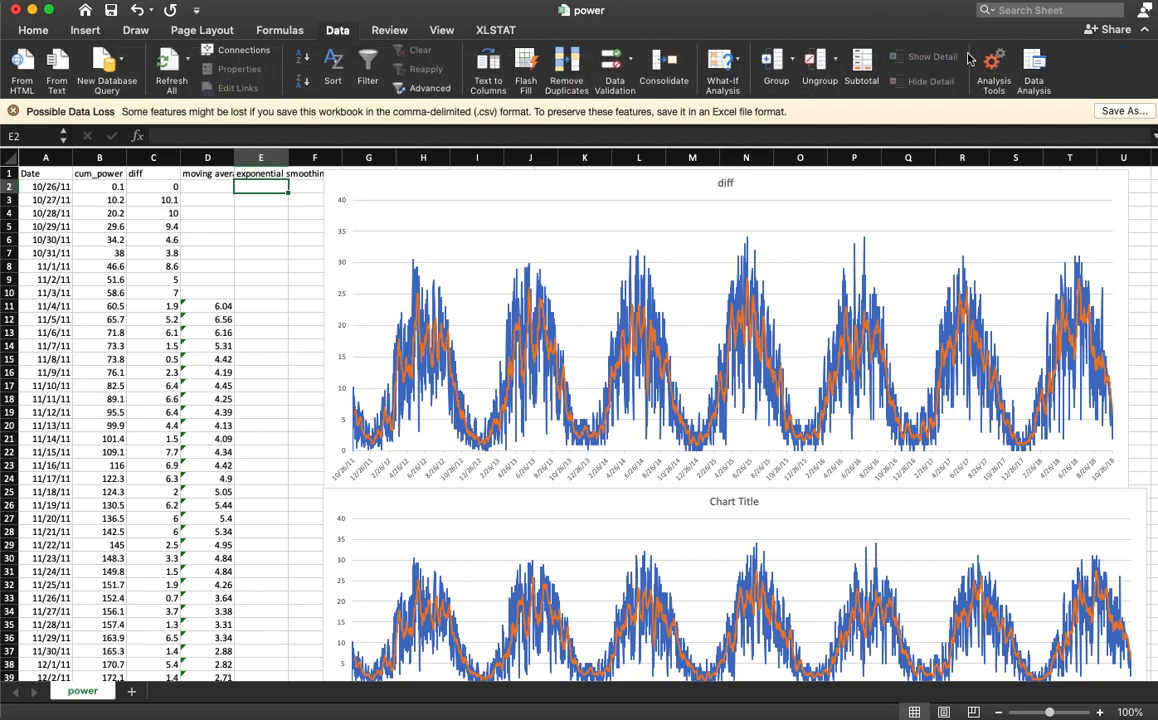
pyautogui.click(1033, 70)
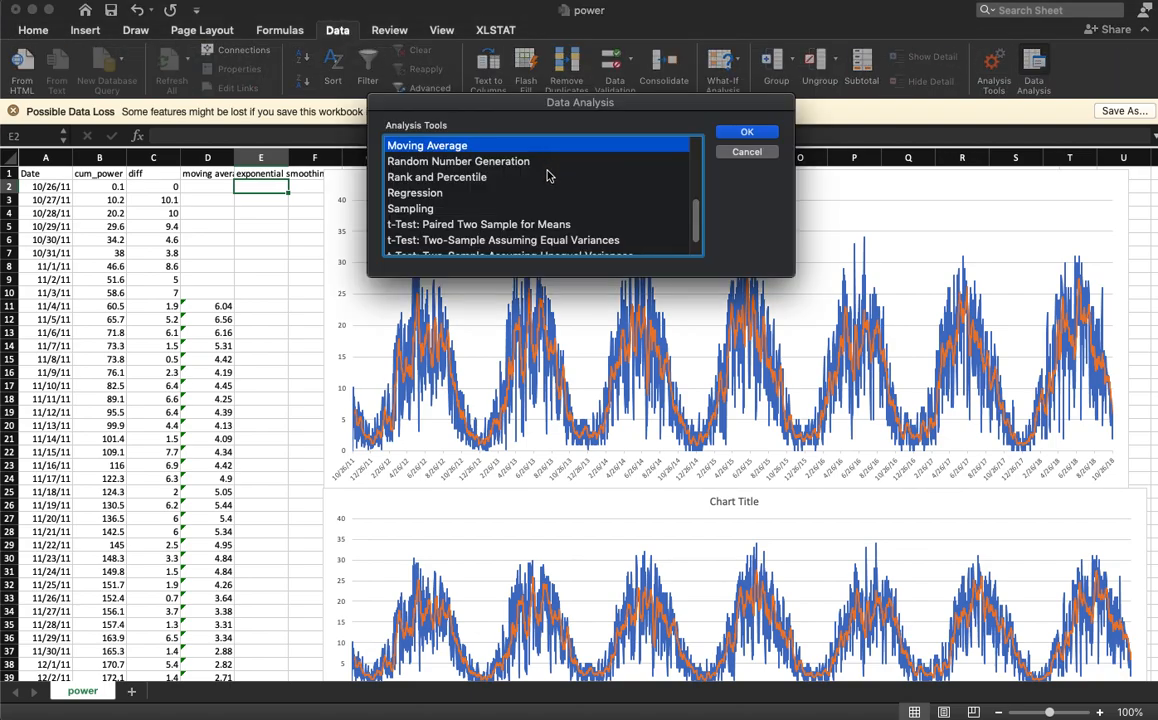
pyautogui.scroll(3, 547, 176)
pyautogui.click(471, 217)
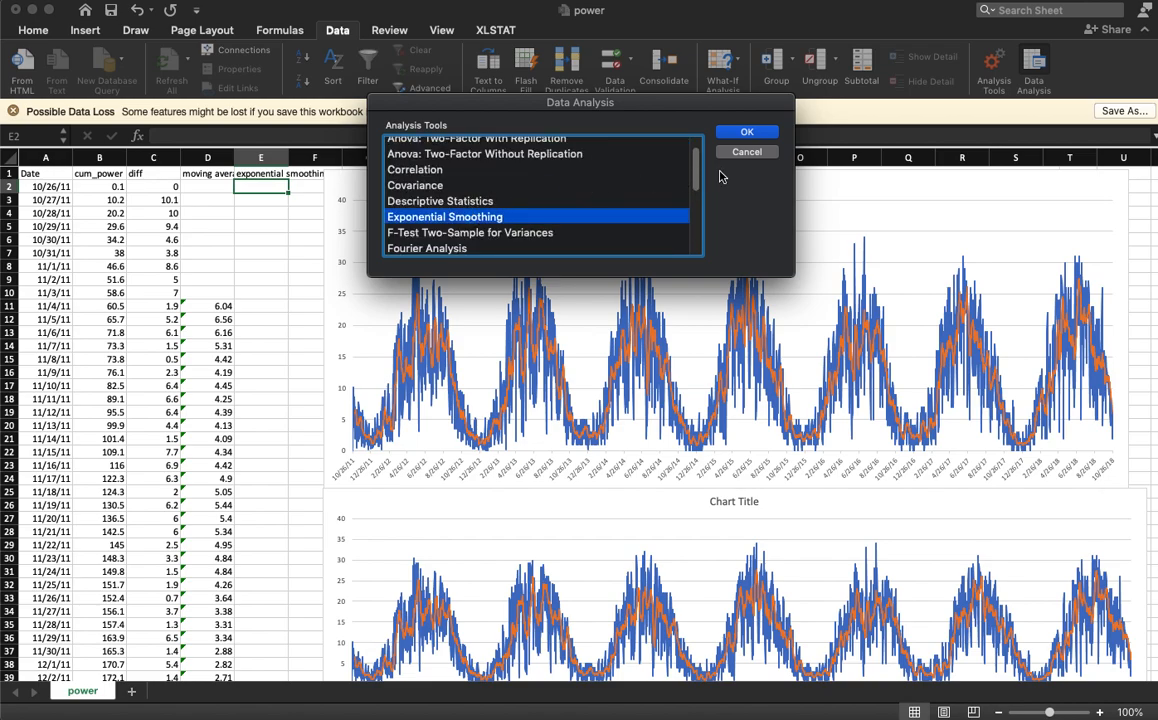
pyautogui.click(747, 132)
pyautogui.click(155, 185)
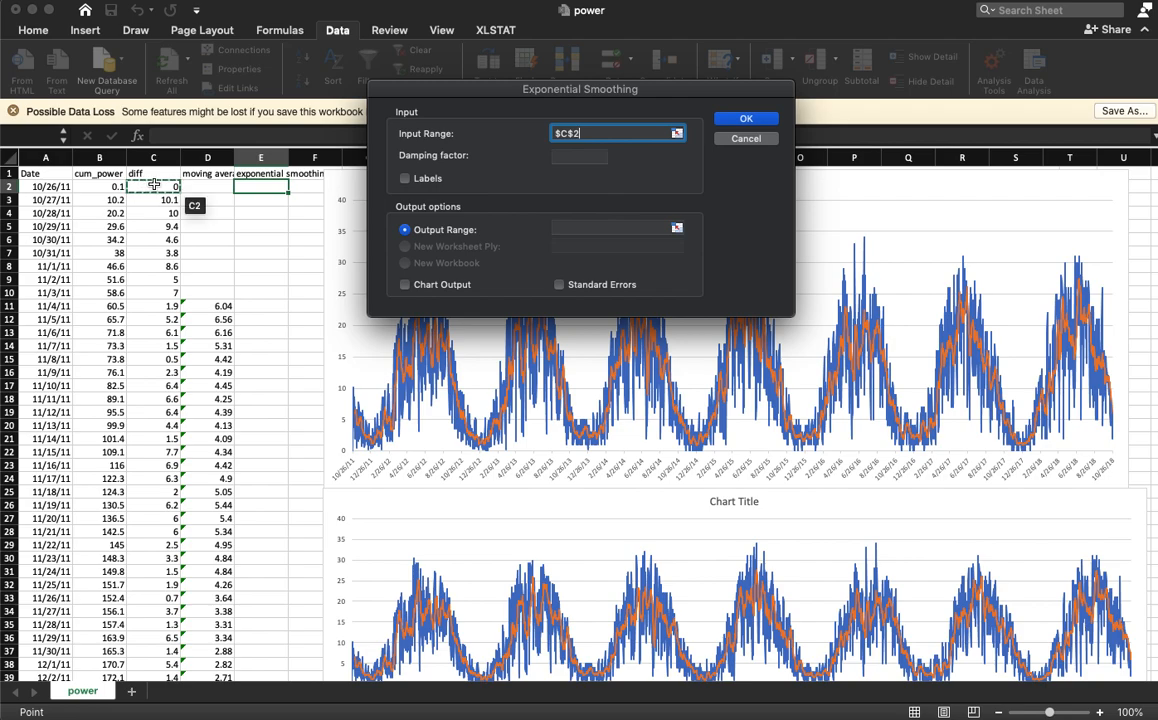
pyautogui.press('super+shift+Down')
# Set the damping factor to .5 and the output range to cell E2, and run the exponential smoothing
pyautogui.click(581, 155)
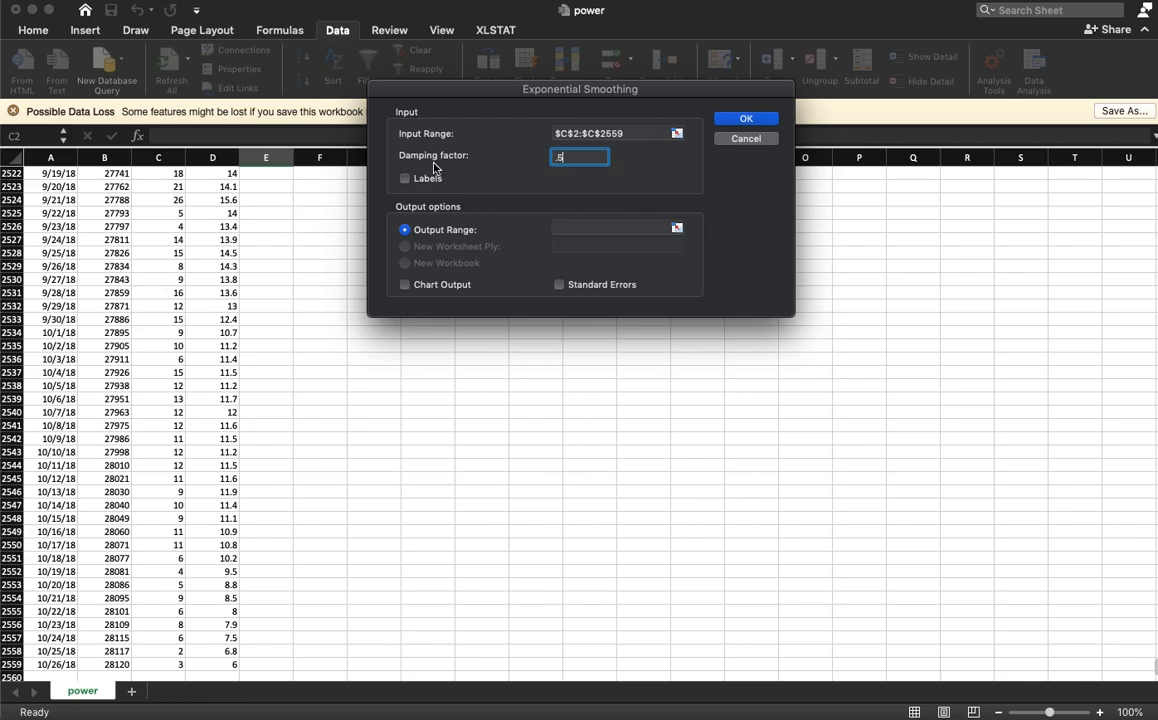
pyautogui.click(611, 227)
pyautogui.click(276, 199)
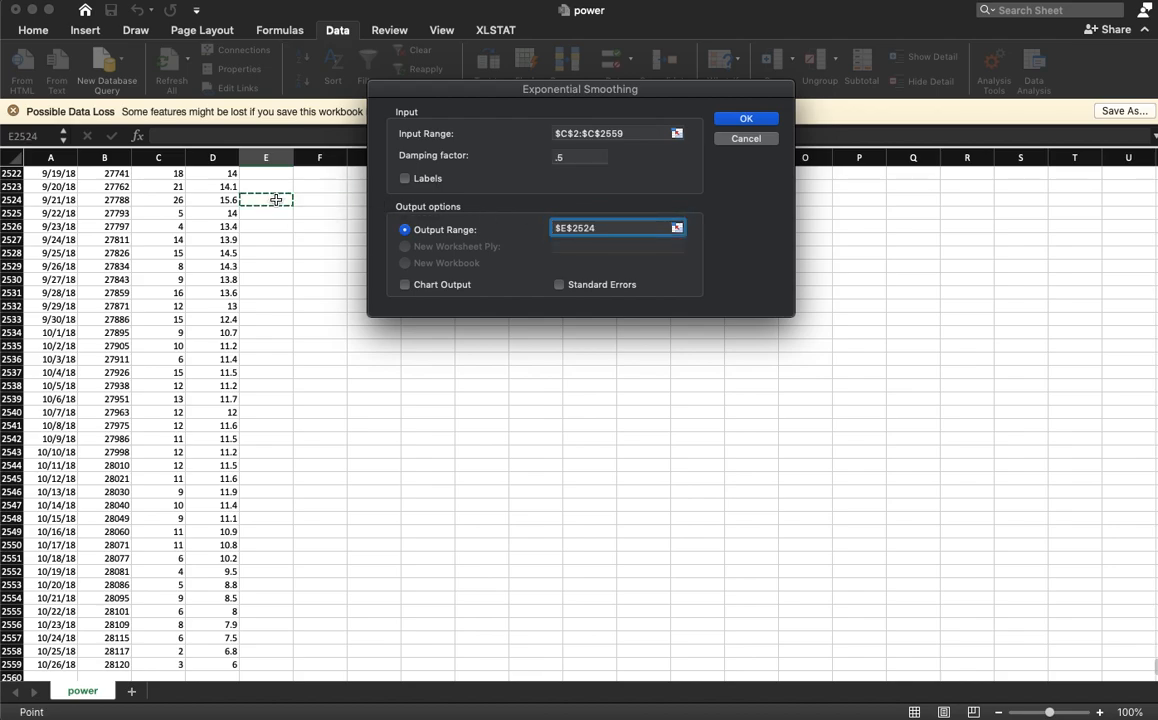
pyautogui.press('super+Up')
pyautogui.click(271, 189)
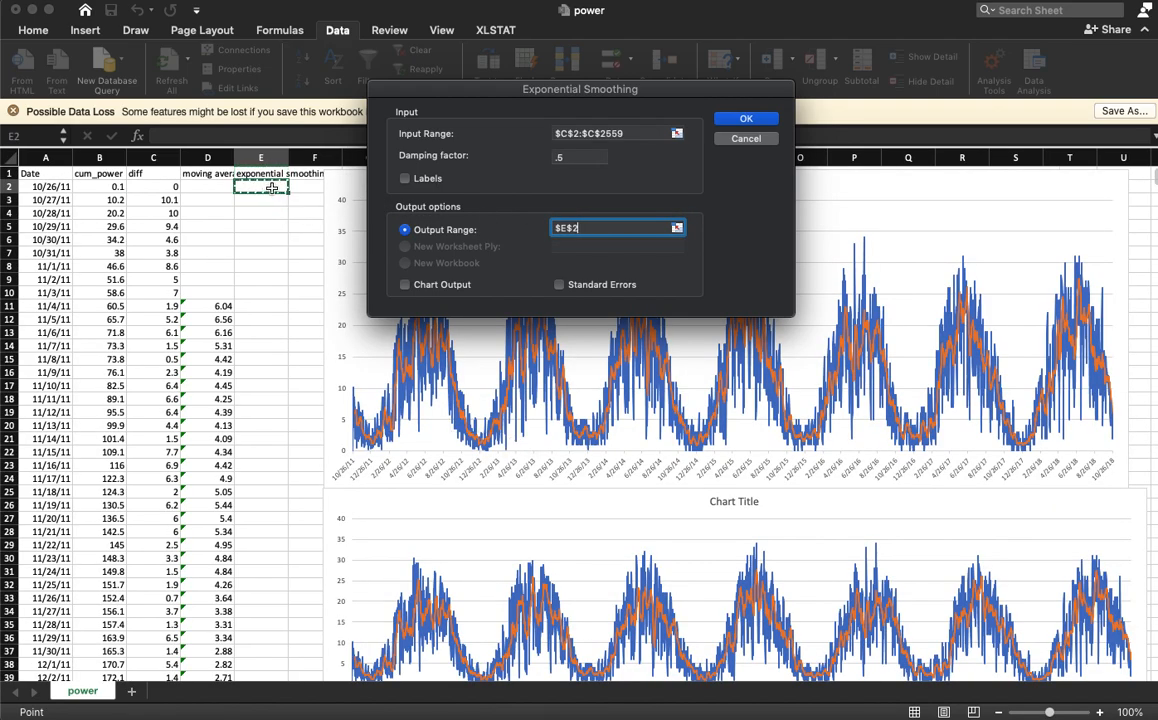
pyautogui.click(747, 119)
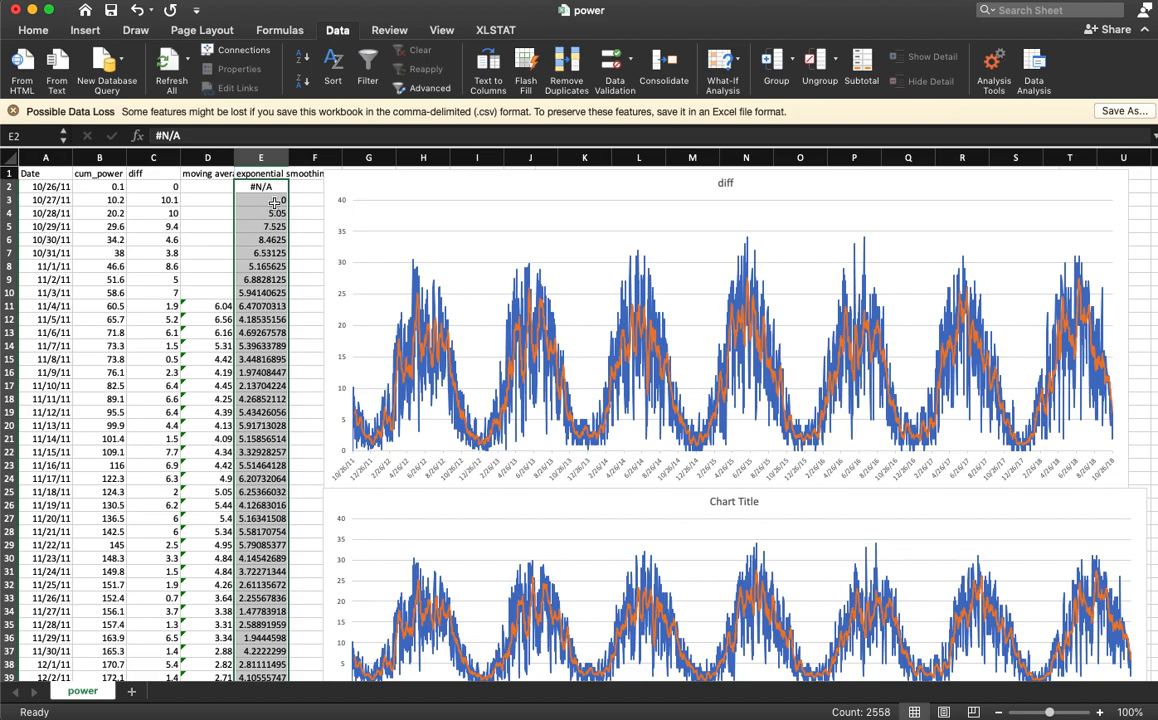
# Delete the diff chart, the moving average chart and the cum_power chart from the sheet
pyautogui.click(397, 182)
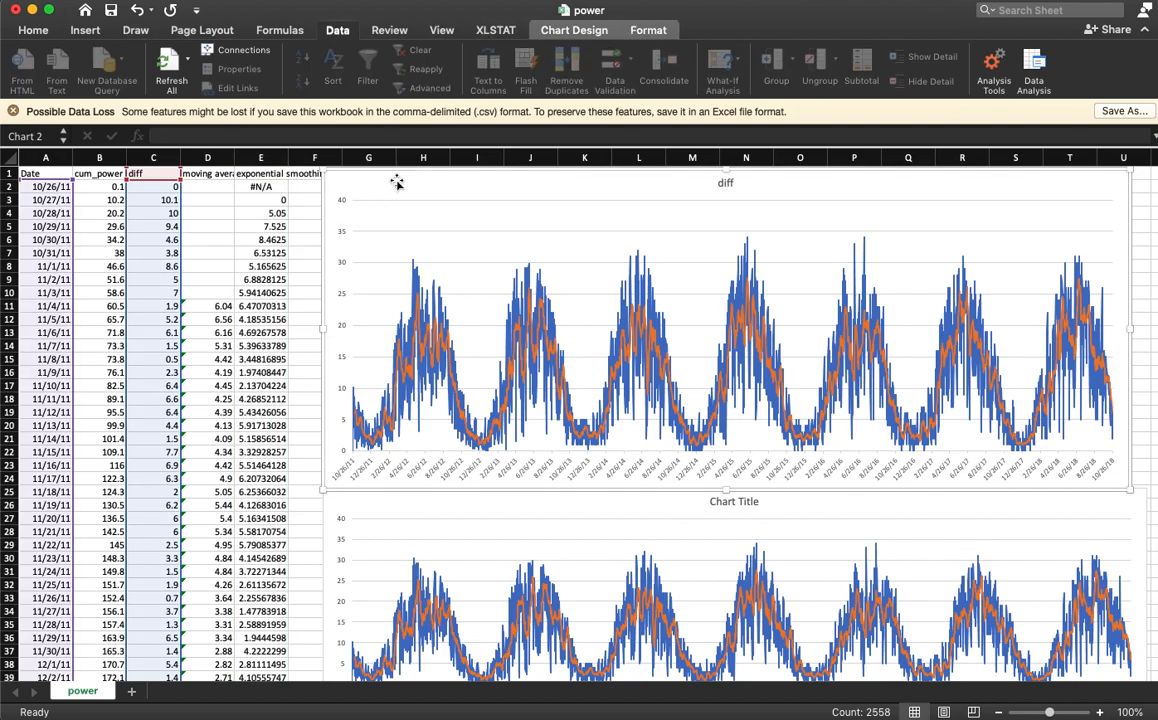
pyautogui.press('Delete')
pyautogui.click(421, 499)
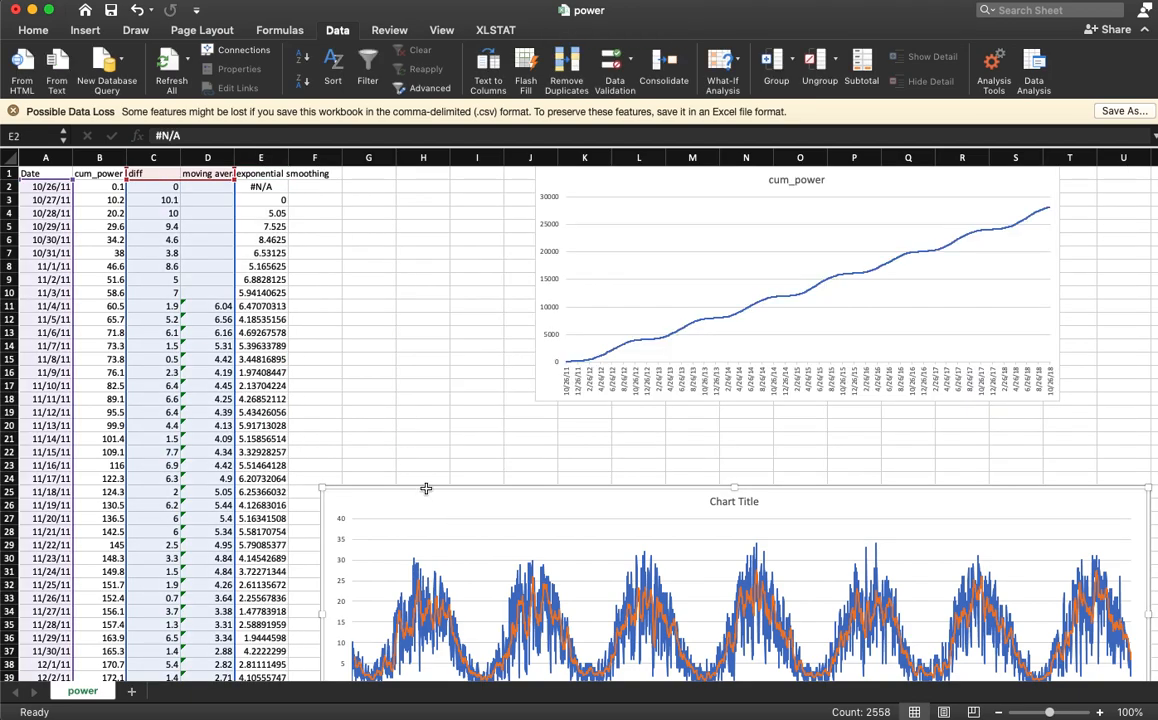
pyautogui.press('Delete')
pyautogui.click(601, 191)
pyautogui.press('Delete')
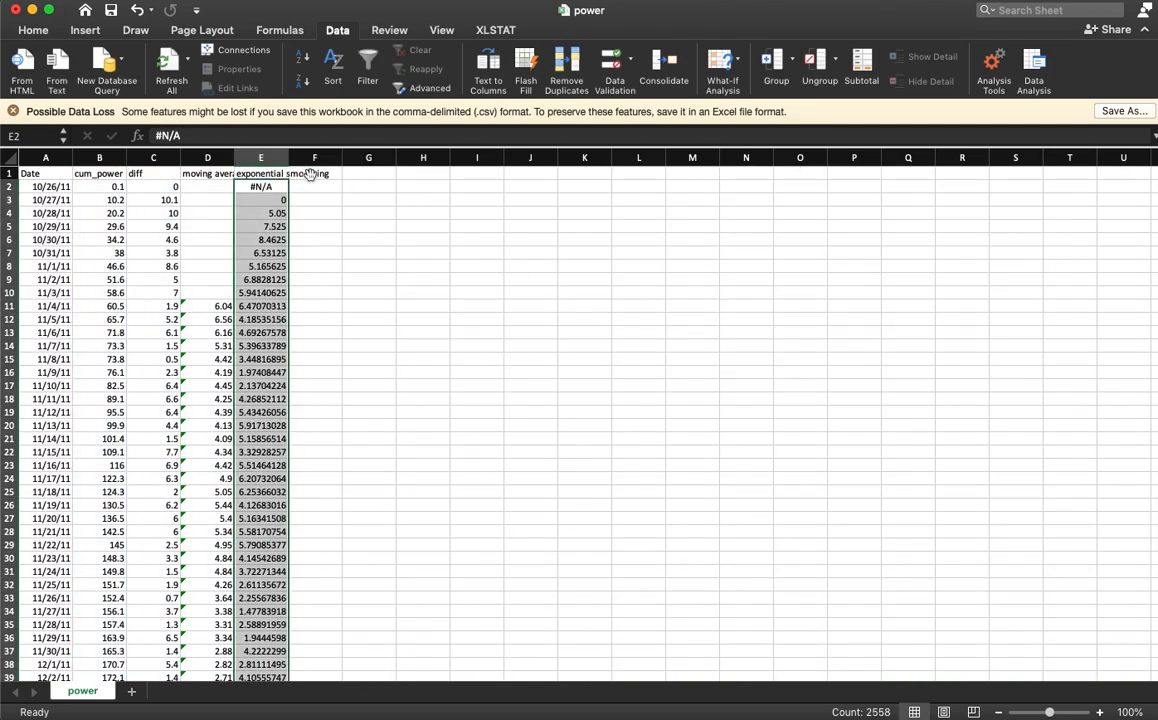
# Rename the exponential smoothing header in E1 to "Ex Sm .5"
pyautogui.click(309, 174)
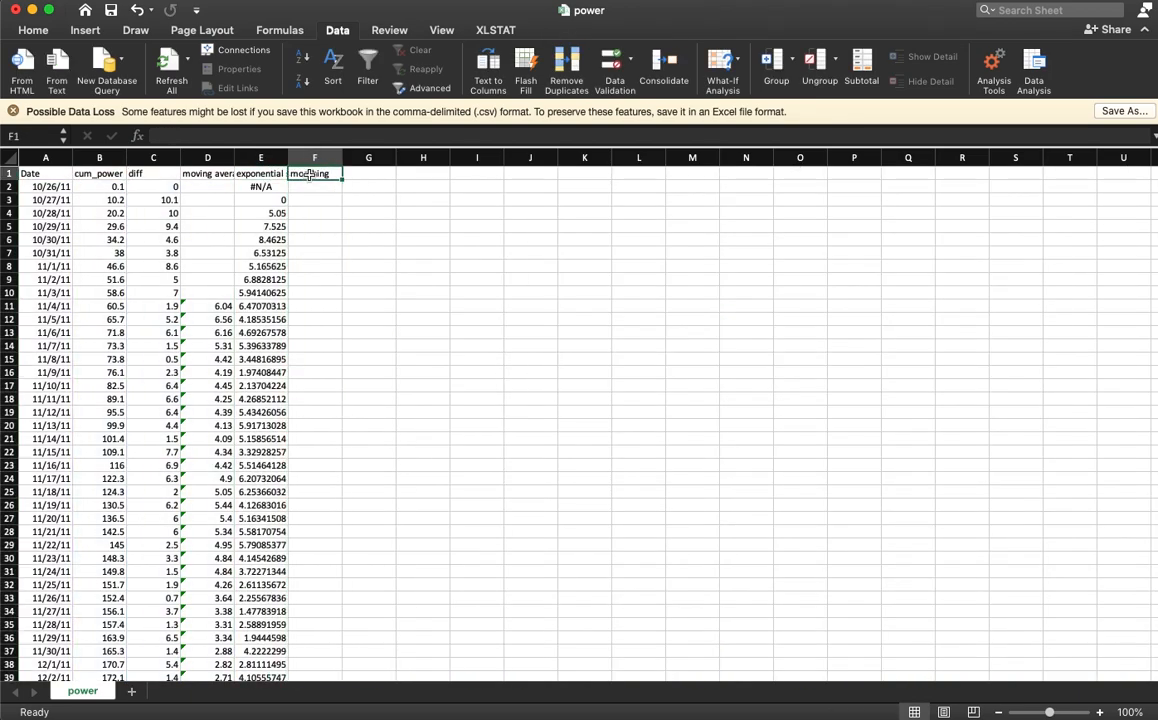
pyautogui.click(273, 173)
pyautogui.write('Ex S')
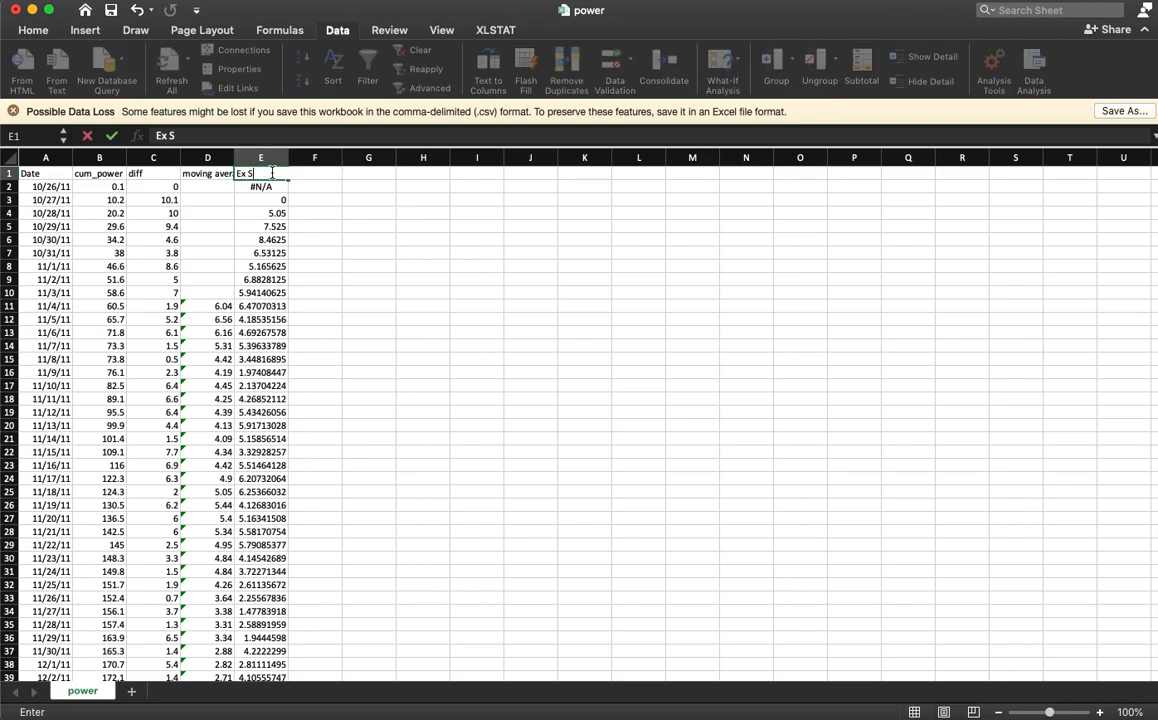
pyautogui.write('m .5')
pyautogui.press('Return')
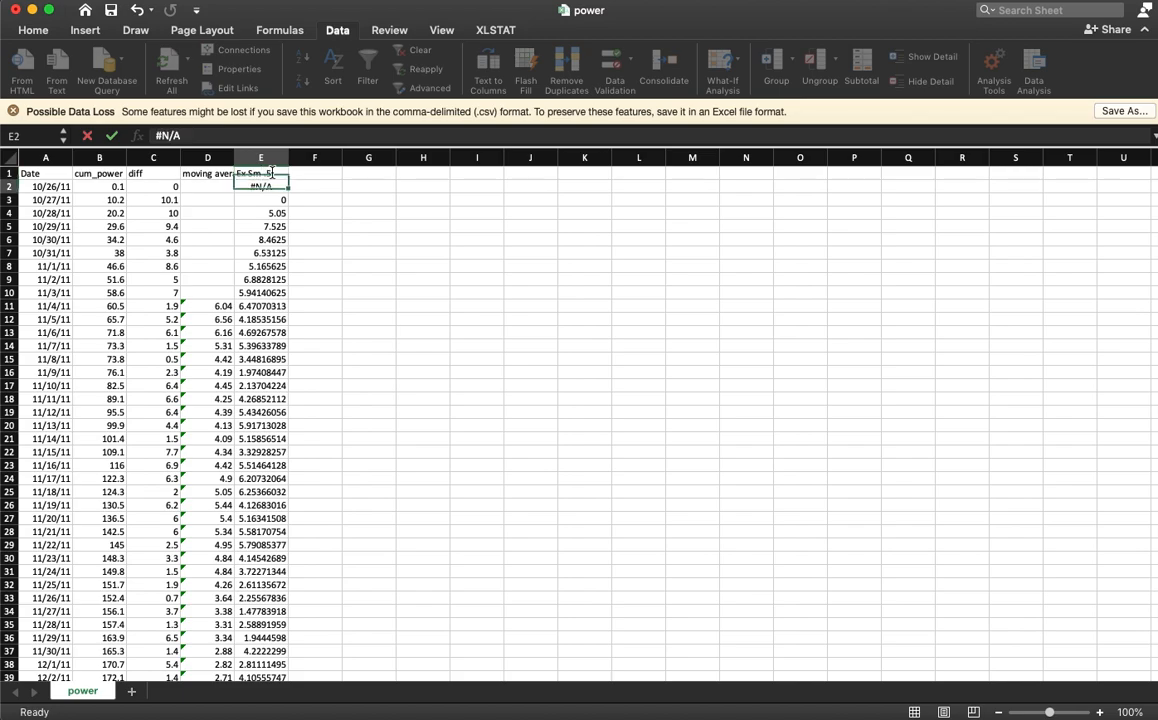
pyautogui.click(278, 173)
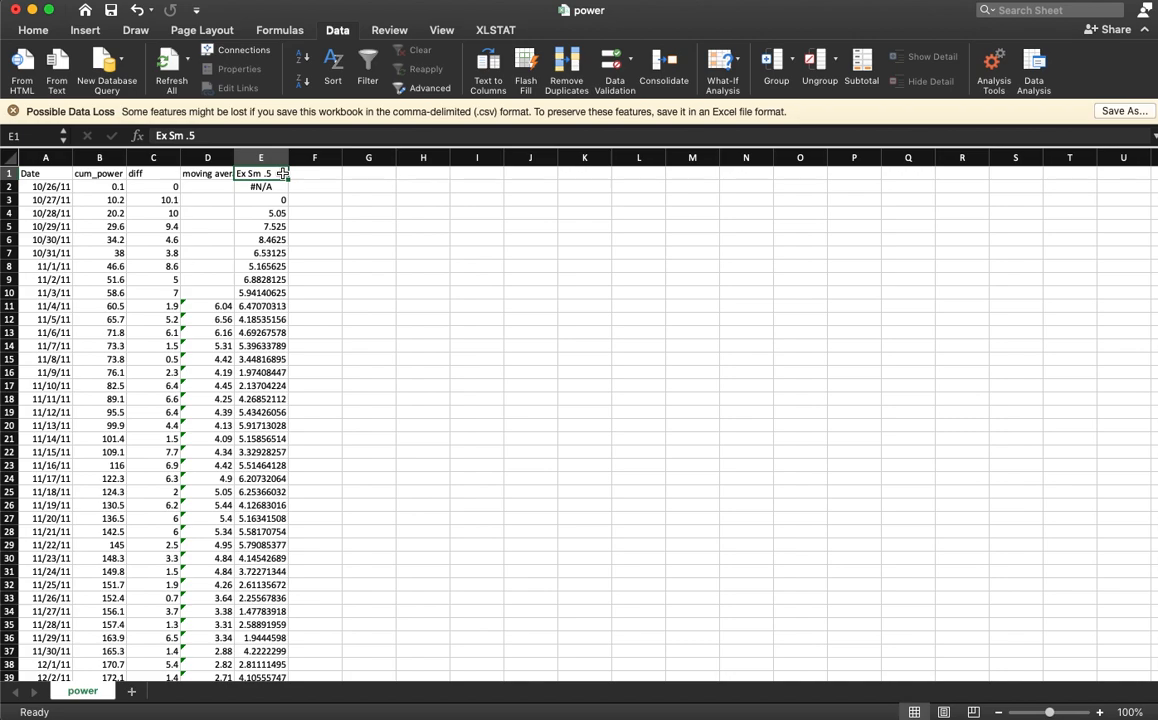
# Add the column headers "Ex Sm .1" in F1 and "Ex Sm 1" in G1
pyautogui.click(326, 173)
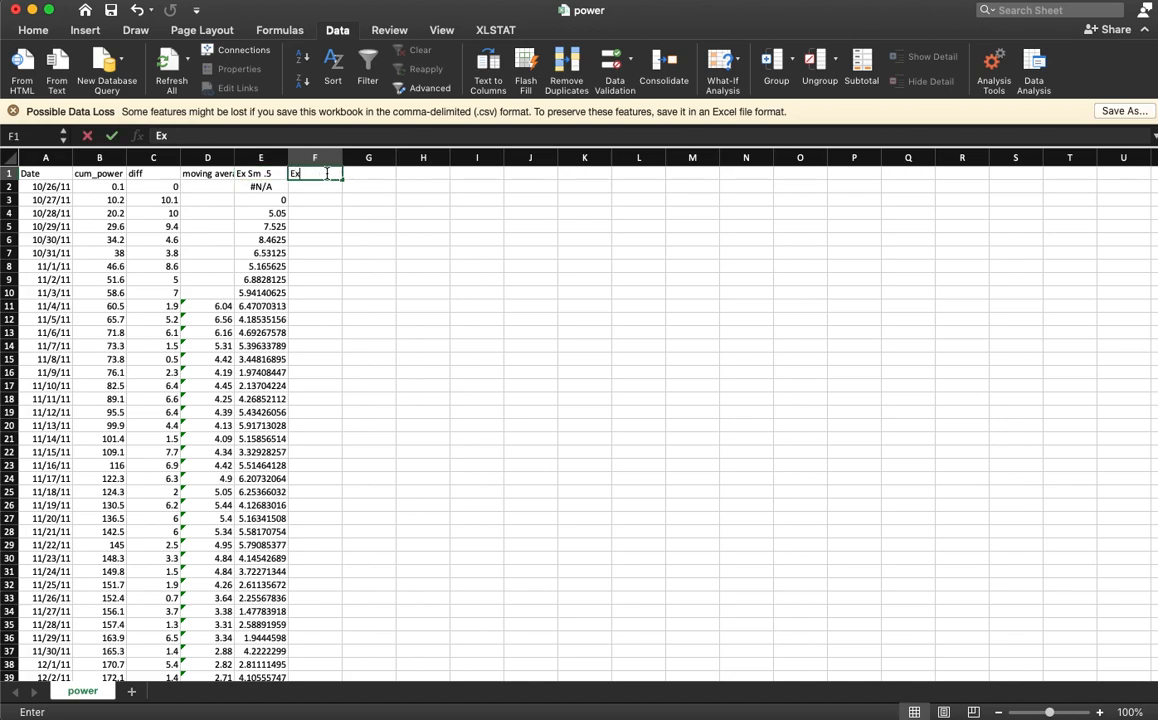
pyautogui.write('Ex')
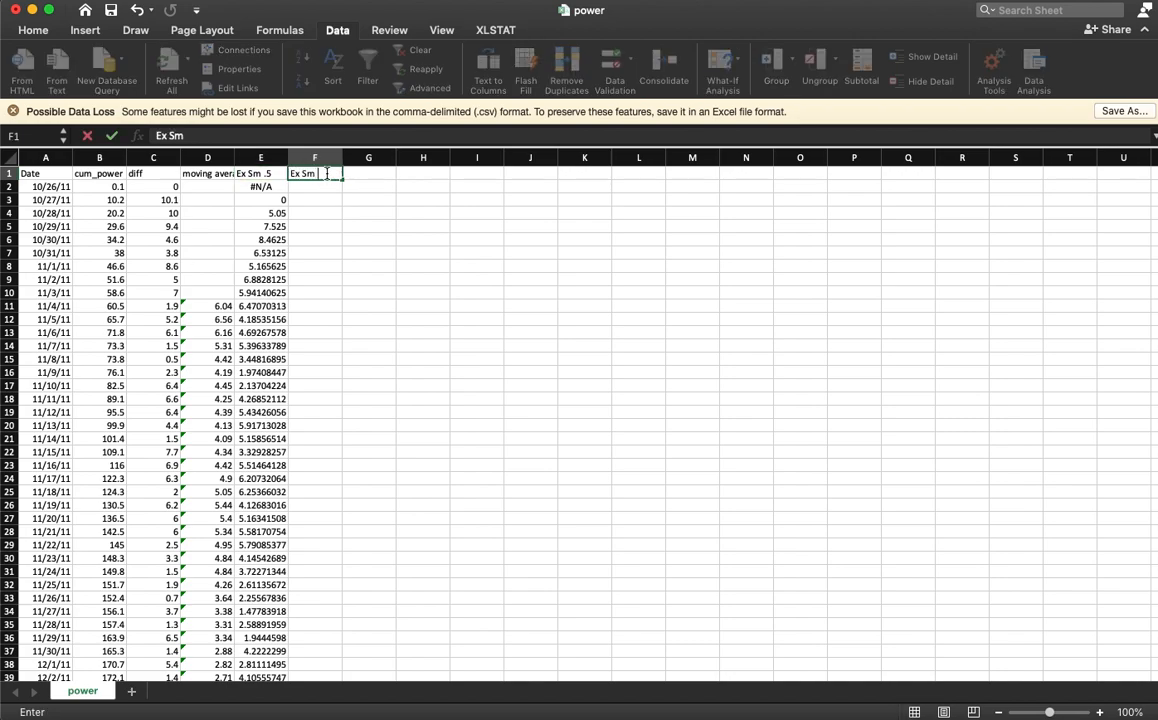
pyautogui.press('Tab')
pyautogui.write('Ex')
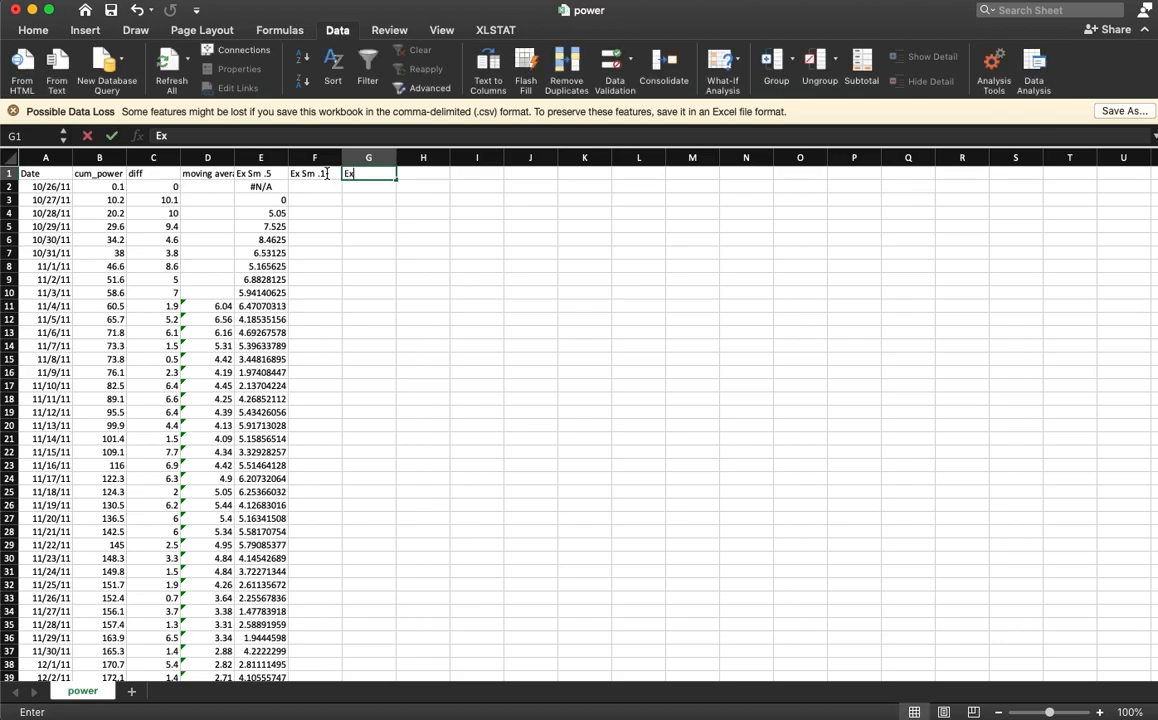
pyautogui.write(' Sm ')
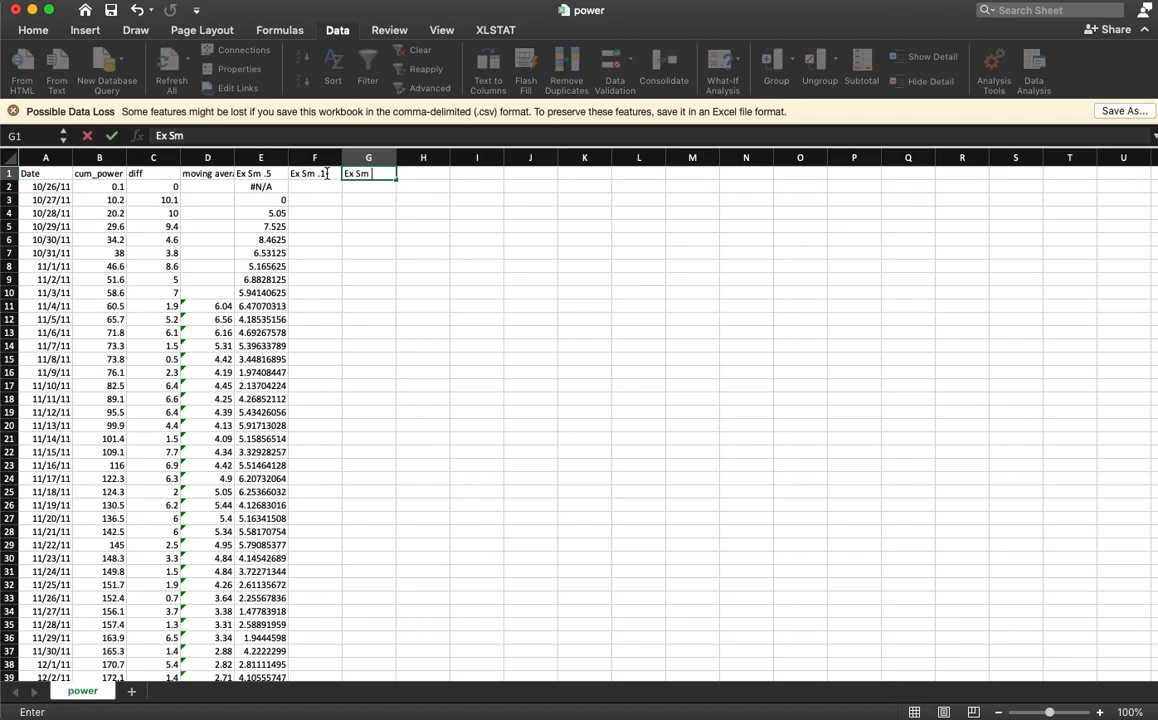
pyautogui.write('1')
pyautogui.press('Return')
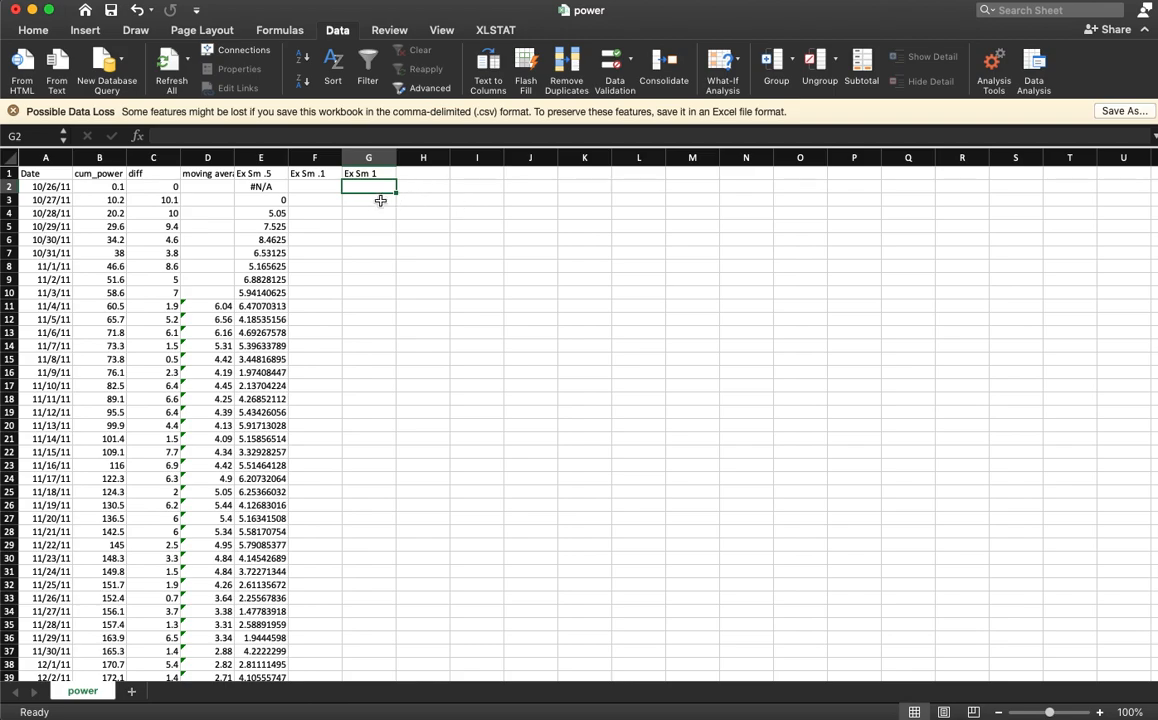
# Run Exponential Smoothing on the diff values with a damping factor of 0.1 and the output range at F2
pyautogui.click(337, 189)
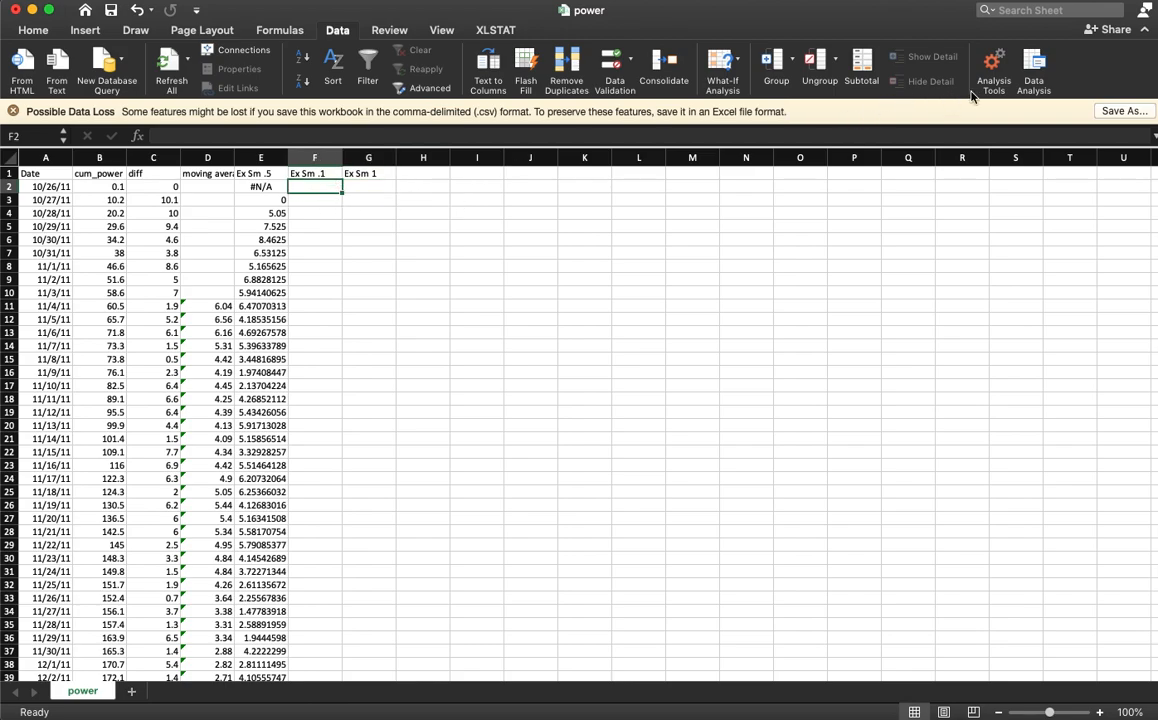
pyautogui.click(1033, 68)
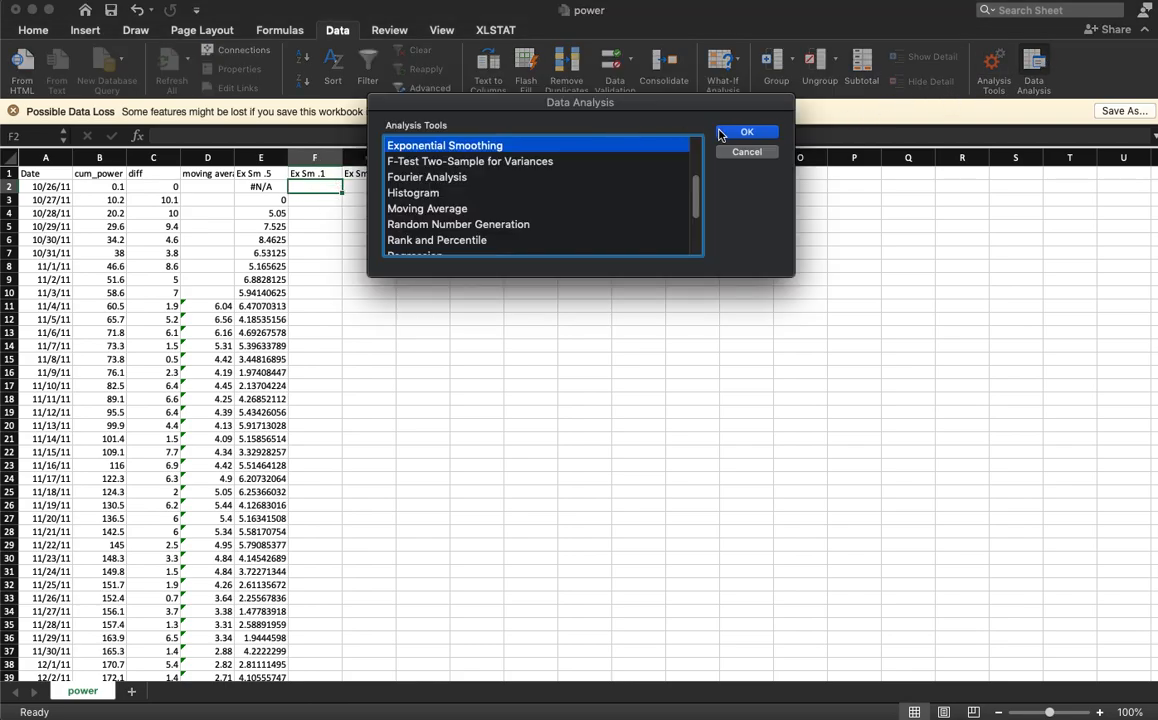
pyautogui.click(735, 130)
pyautogui.click(575, 158)
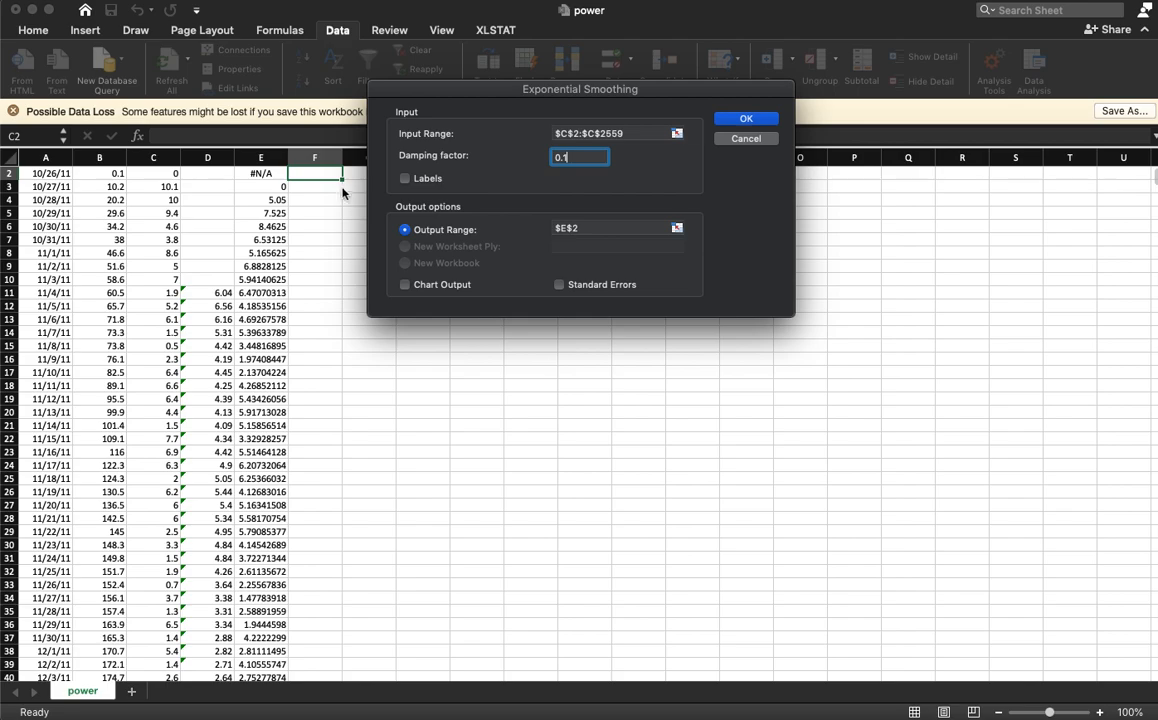
pyautogui.click(565, 228)
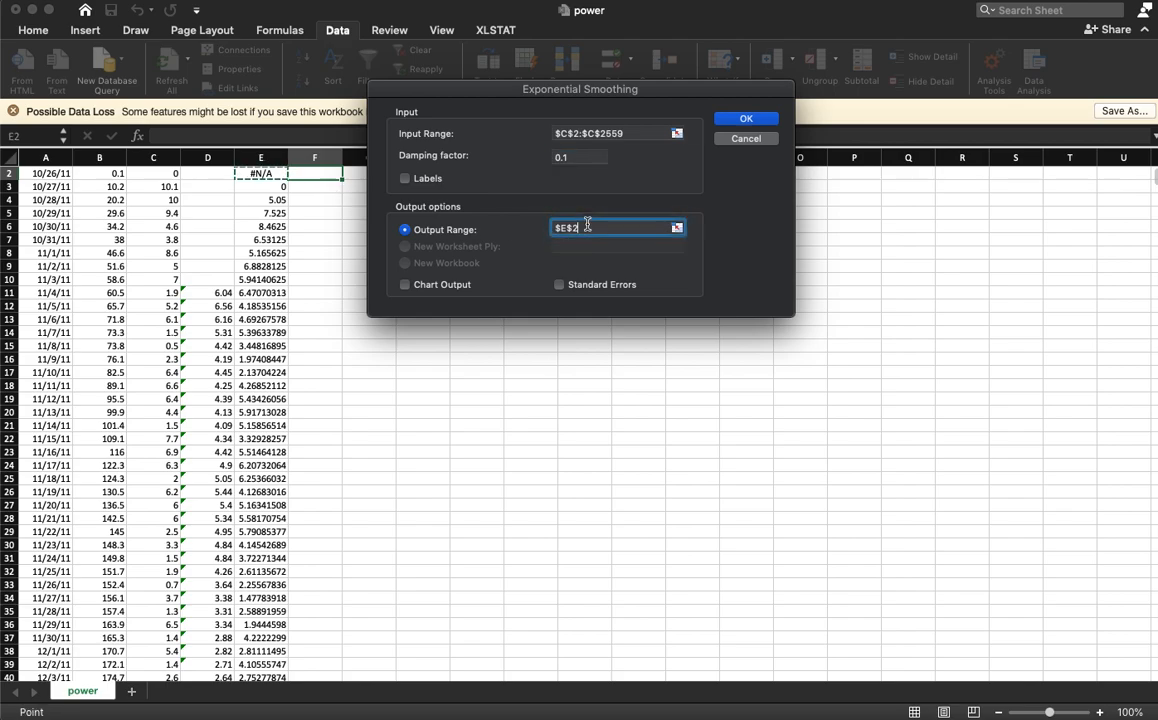
pyautogui.click(324, 175)
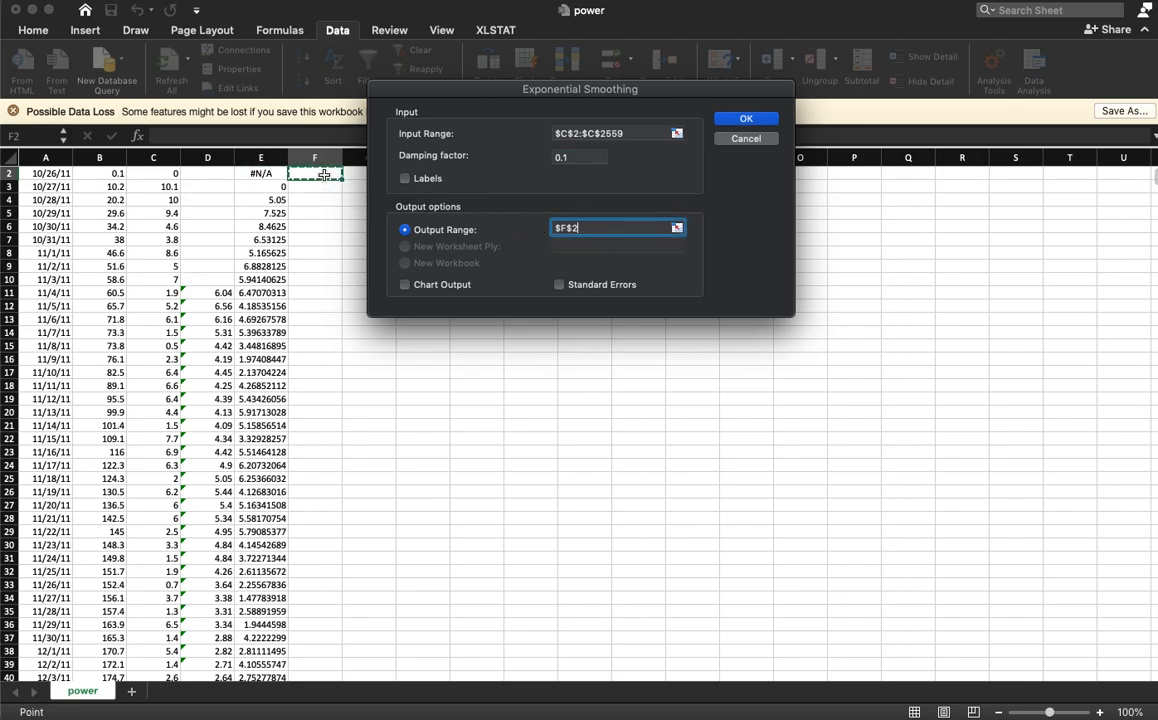
pyautogui.click(746, 118)
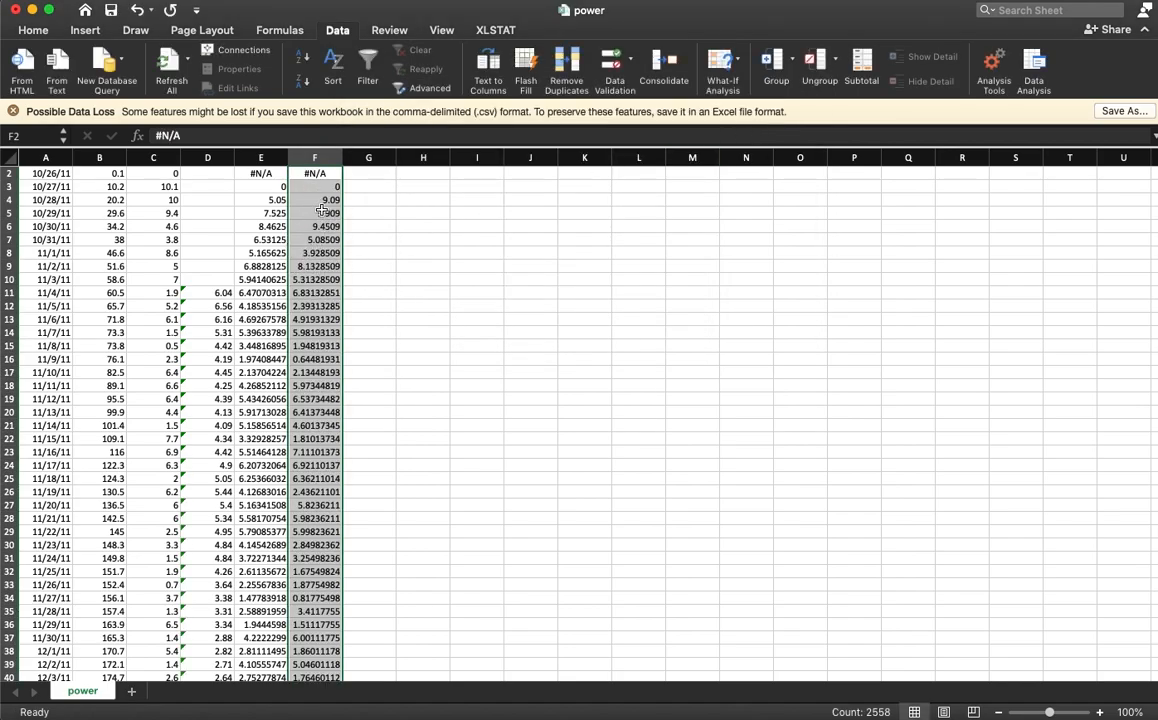
# Run Exponential Smoothing on the diff values with a damping factor of 1 and output range G2, and check the resulting column
pyautogui.click(386, 172)
pyautogui.scroll(1, 386, 172)
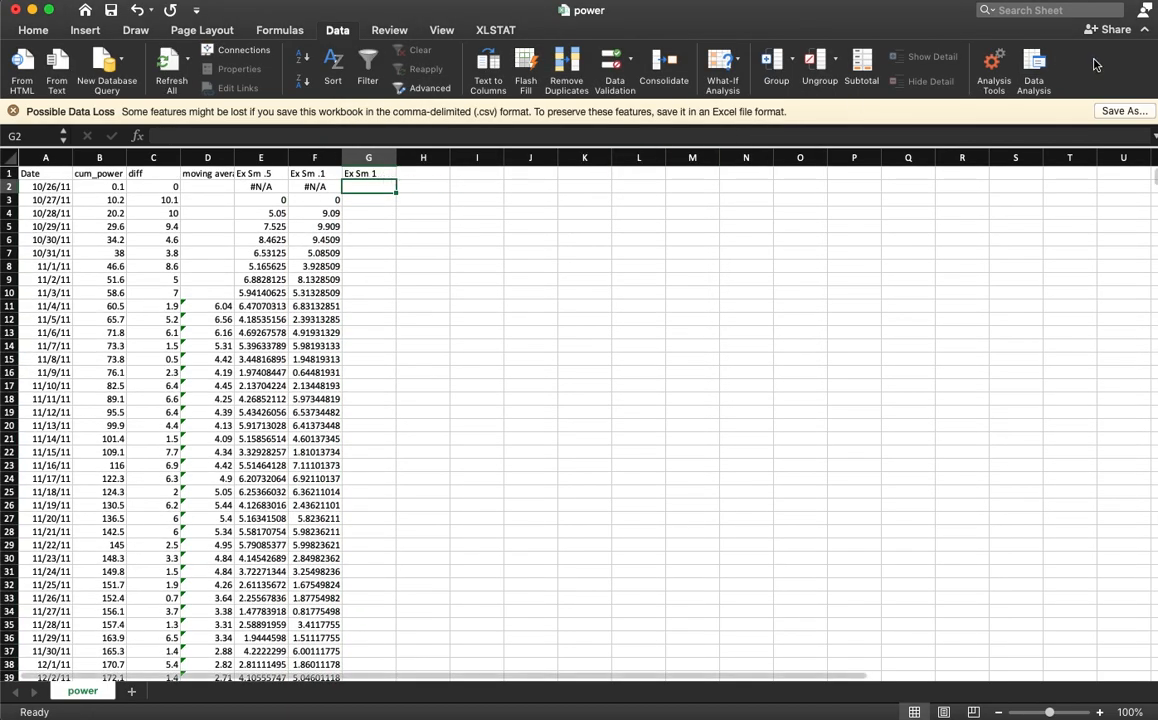
pyautogui.click(1035, 68)
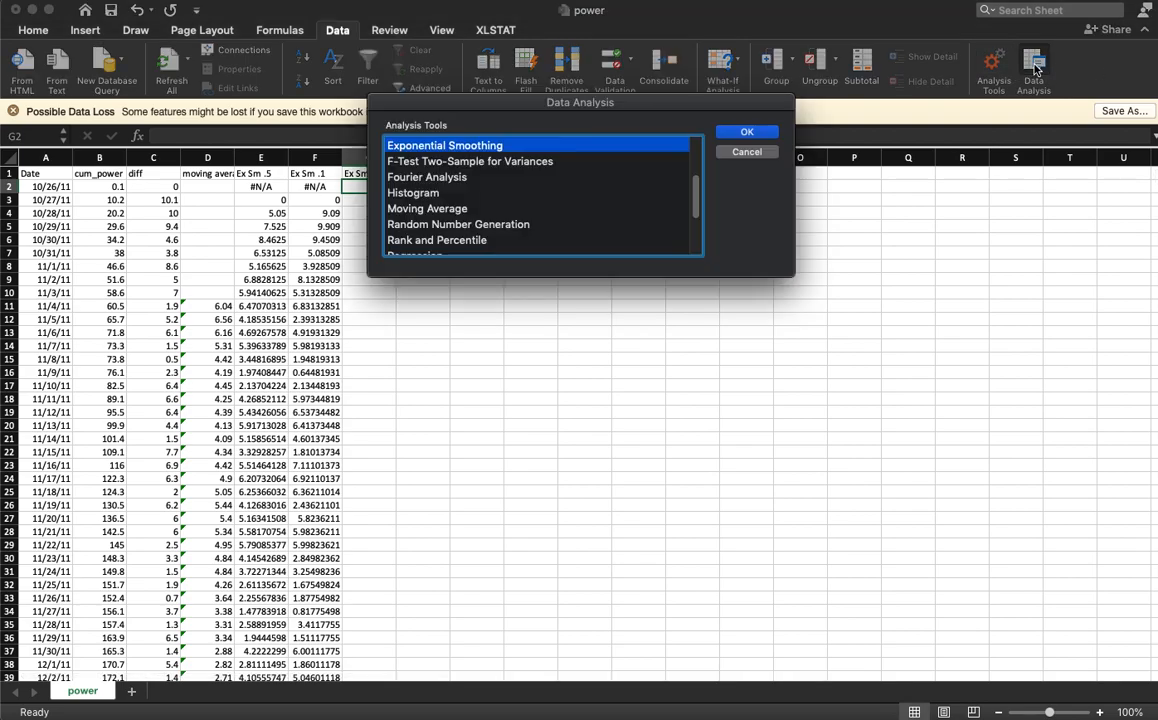
pyautogui.click(747, 133)
pyautogui.moveTo(592, 158); pyautogui.dragTo(549, 155)
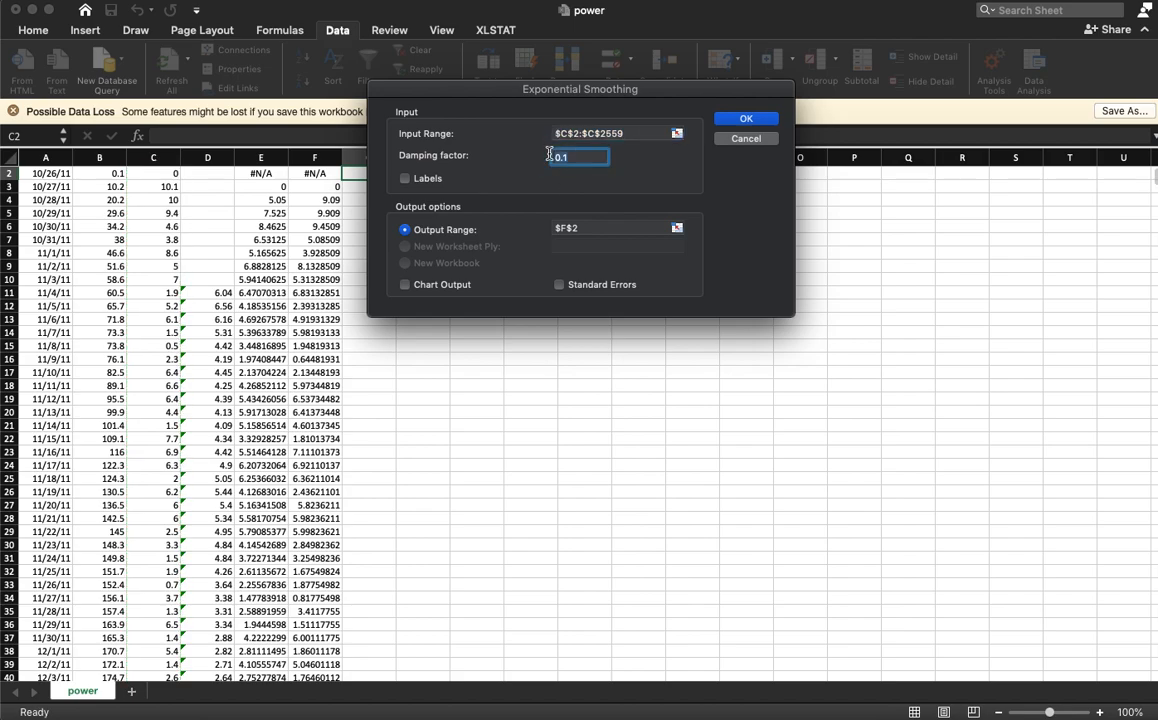
pyautogui.write('1')
pyautogui.click(568, 230)
pyautogui.moveTo(419, 90); pyautogui.dragTo(504, 97)
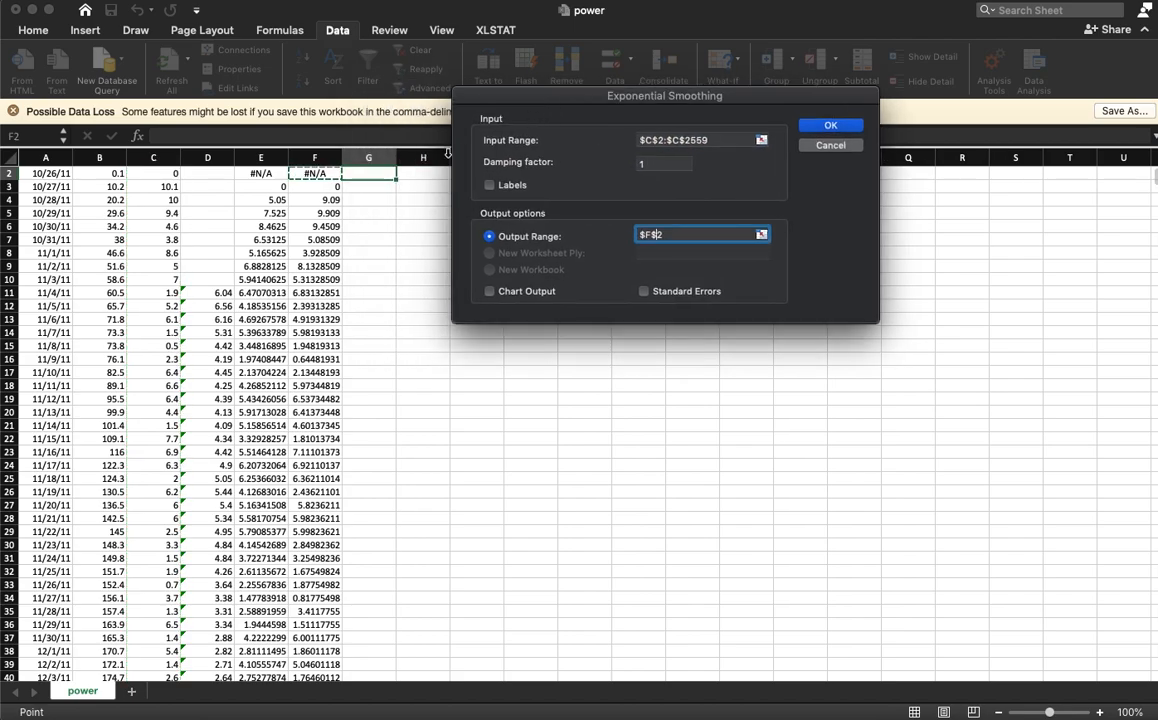
pyautogui.click(369, 173)
pyautogui.click(848, 128)
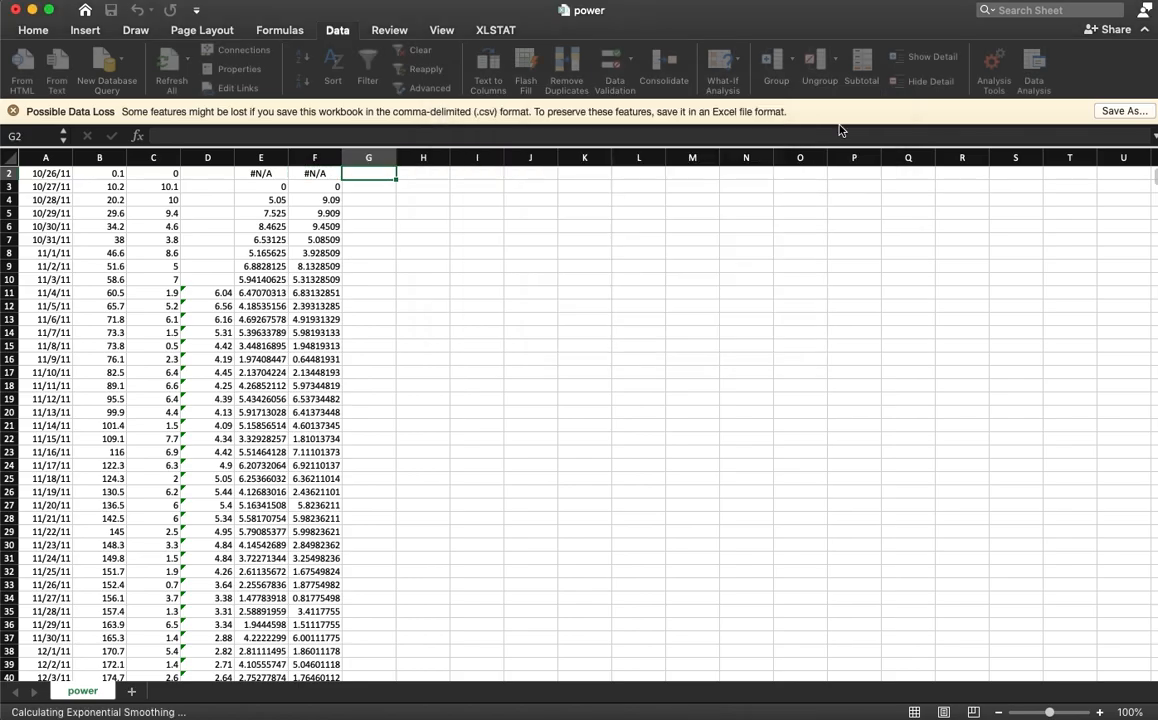
pyautogui.scroll(-10, 414, 323)
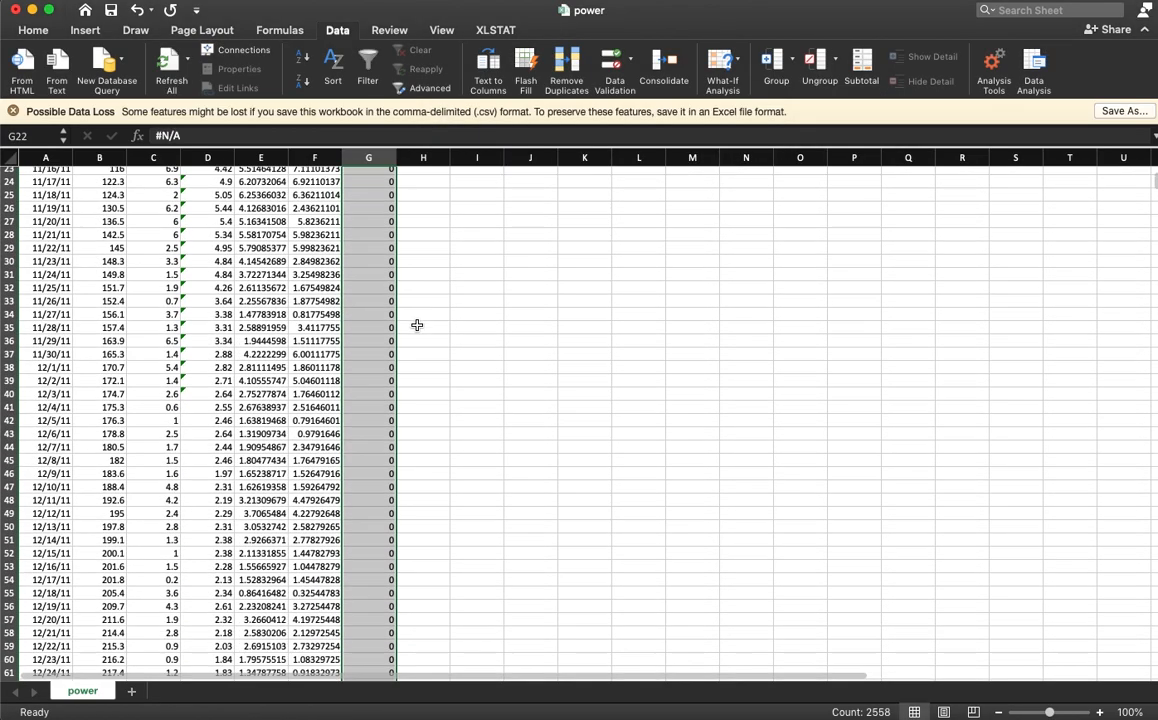
pyautogui.scroll(-20, 421, 331)
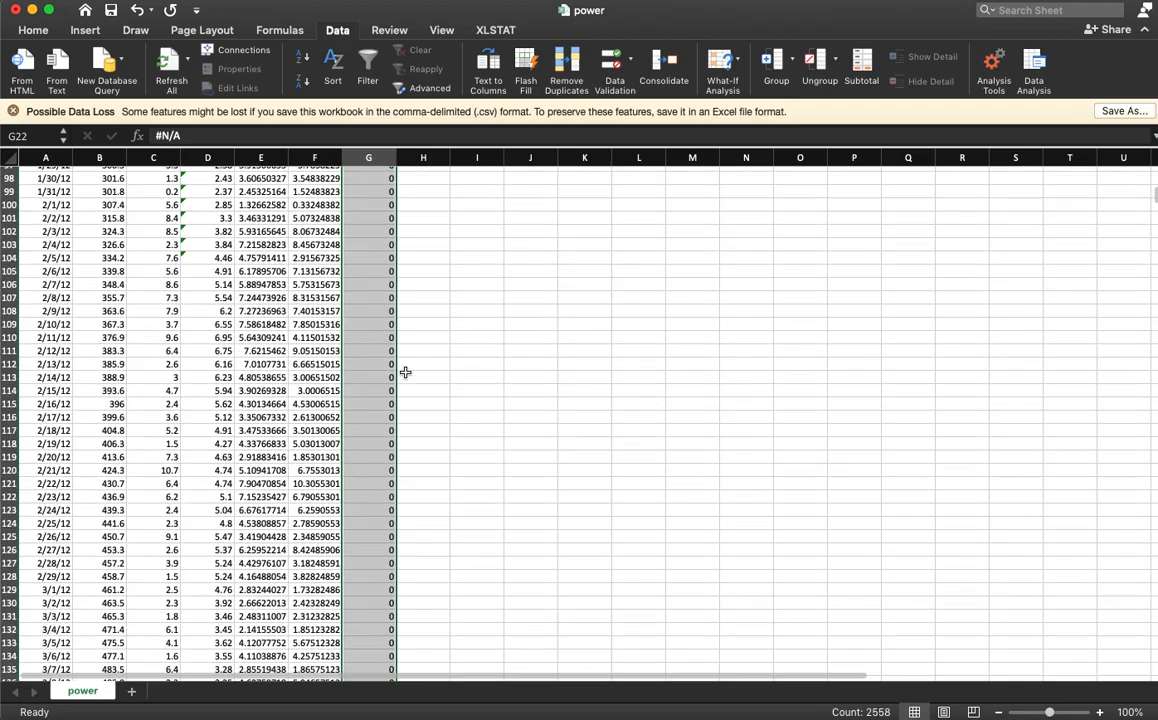
pyautogui.scroll(-20, 403, 372)
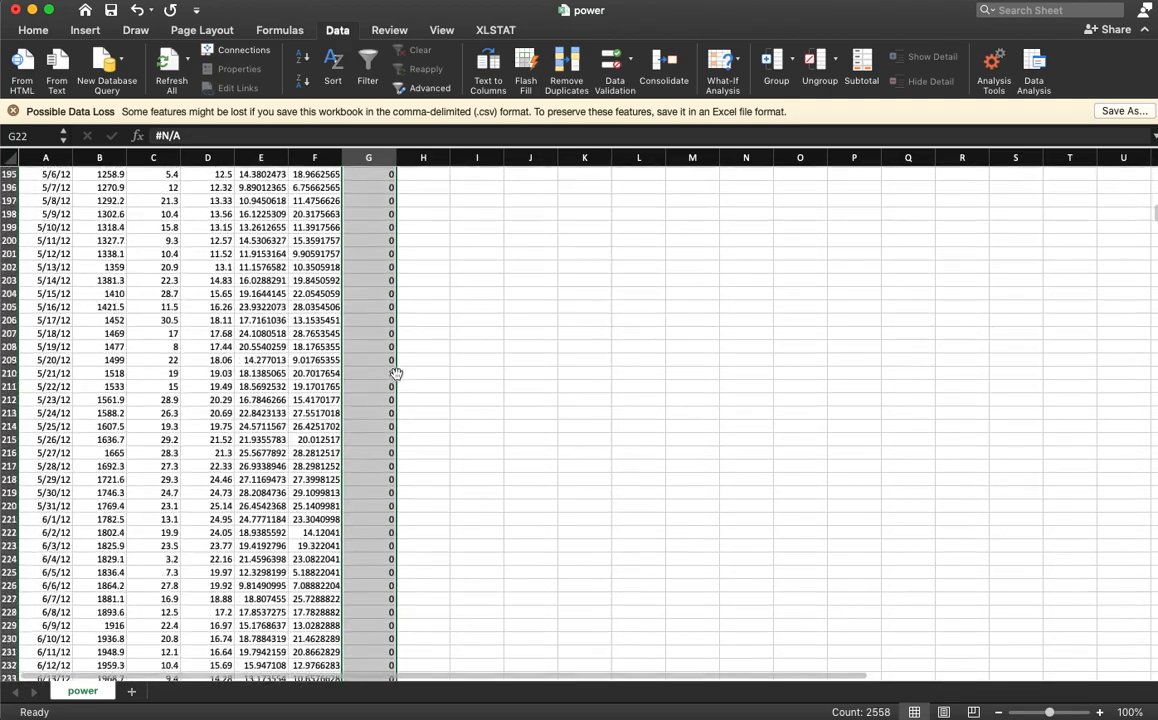
# Rerun Exponential Smoothing on the diff values with damping factor .9 and output range G2, overwriting existing data, and check the formula in G4
pyautogui.scroll(-3, 367, 398)
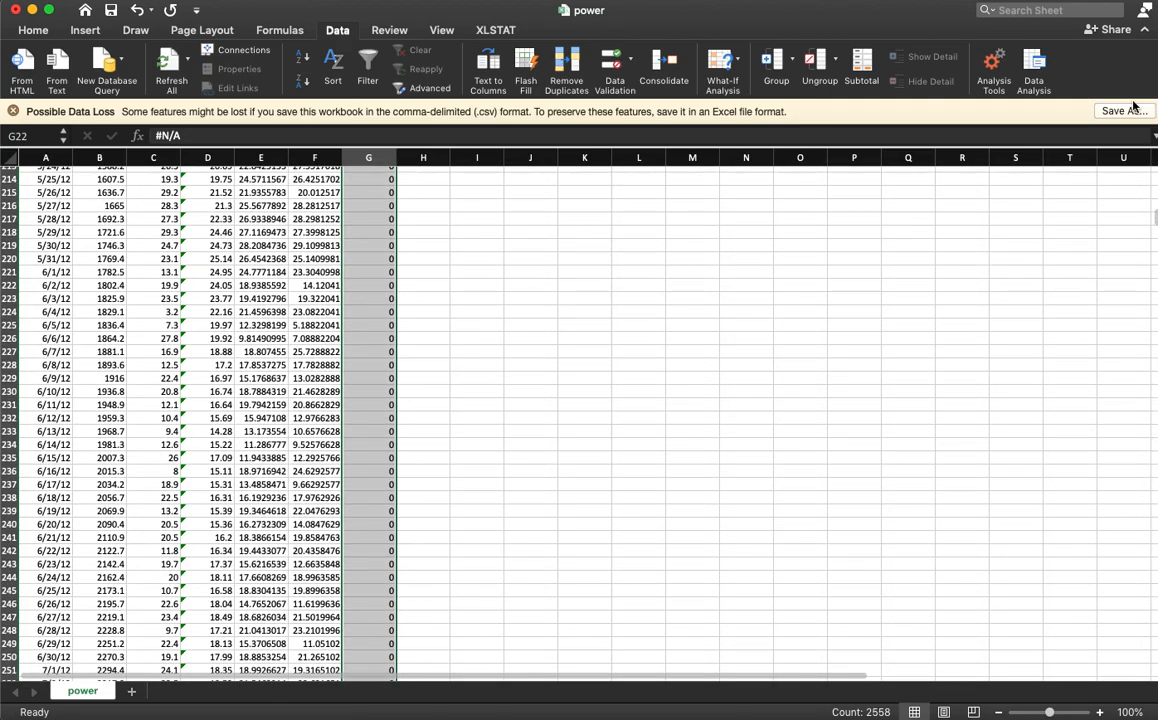
pyautogui.click(1034, 65)
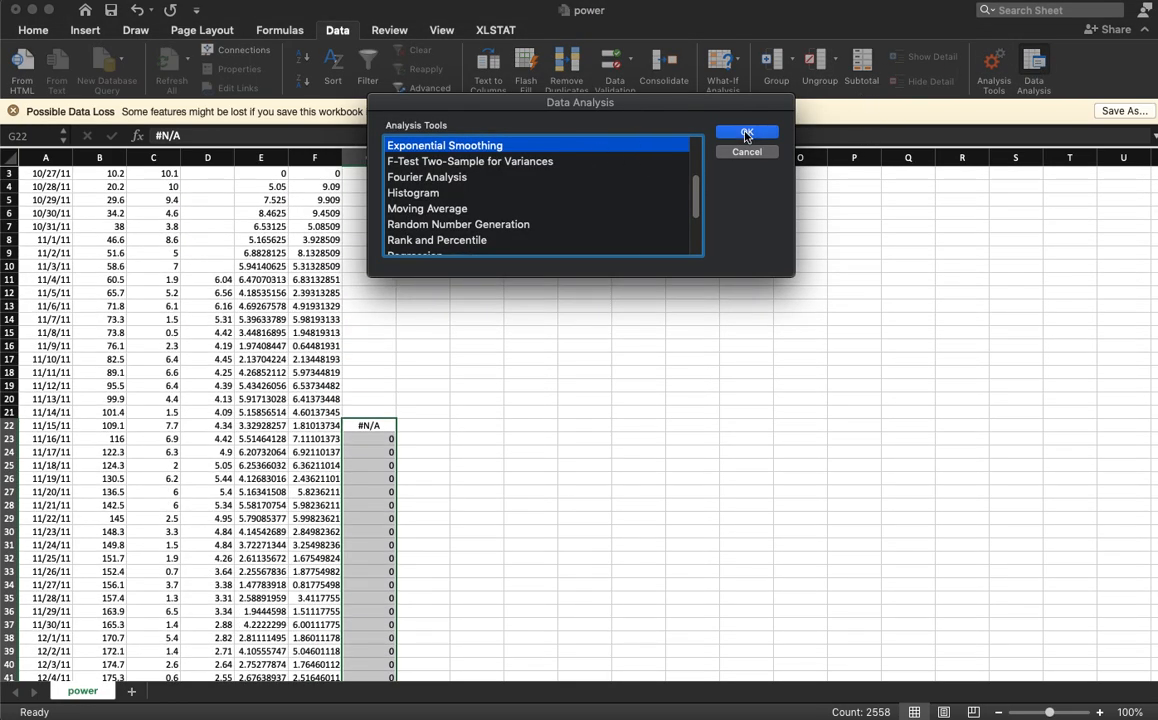
pyautogui.click(745, 132)
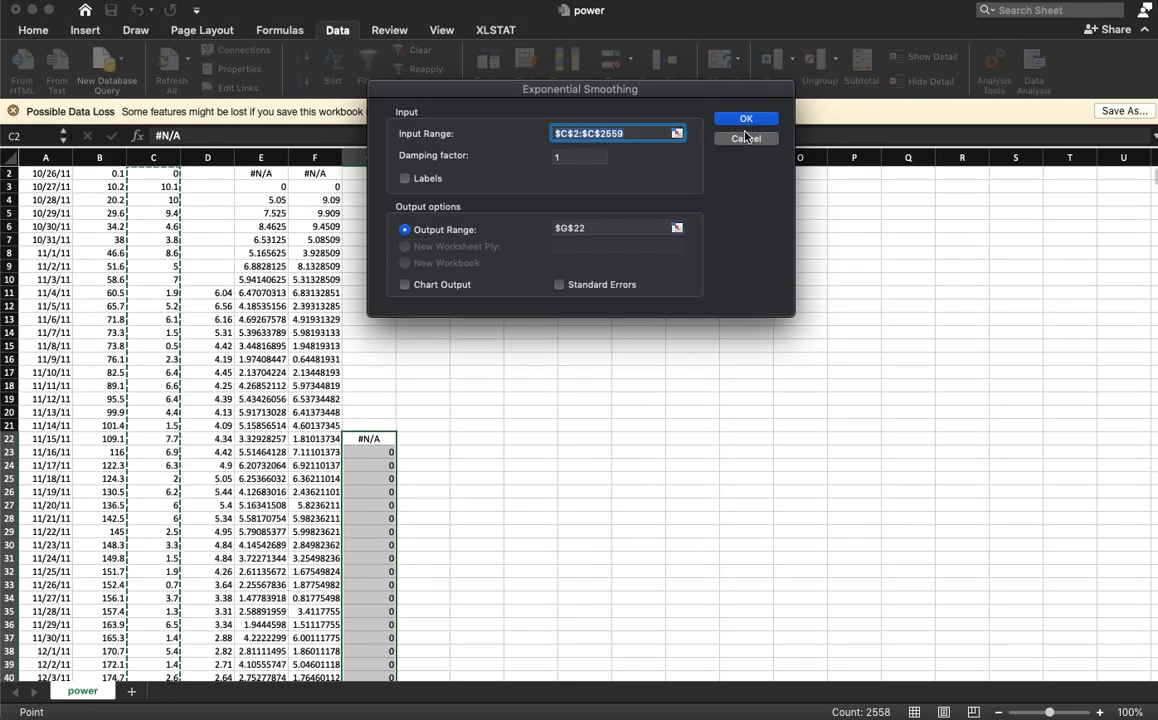
pyautogui.click(580, 159)
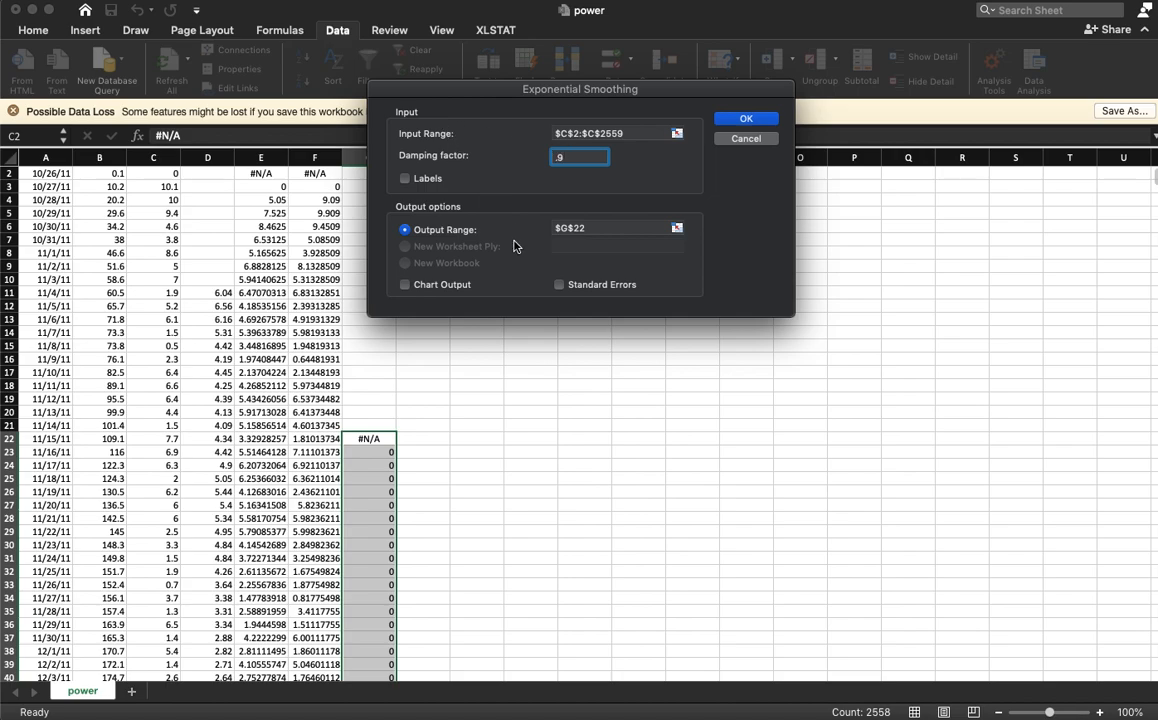
pyautogui.click(612, 228)
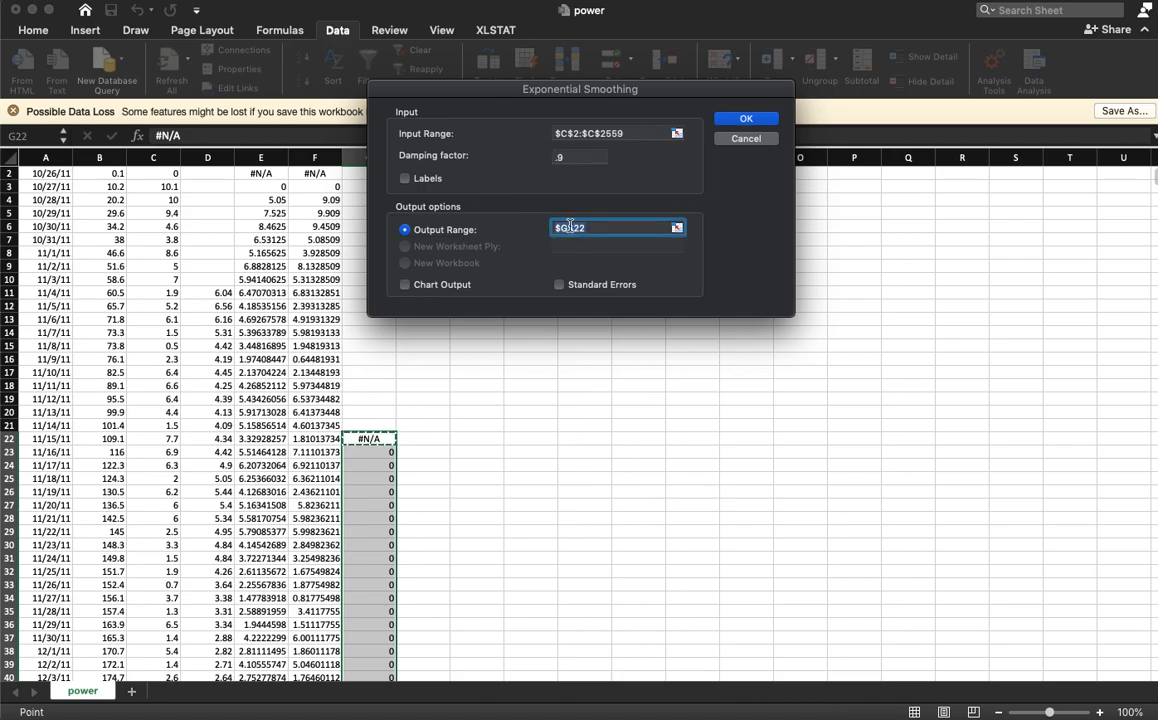
pyautogui.press('BackSpace')
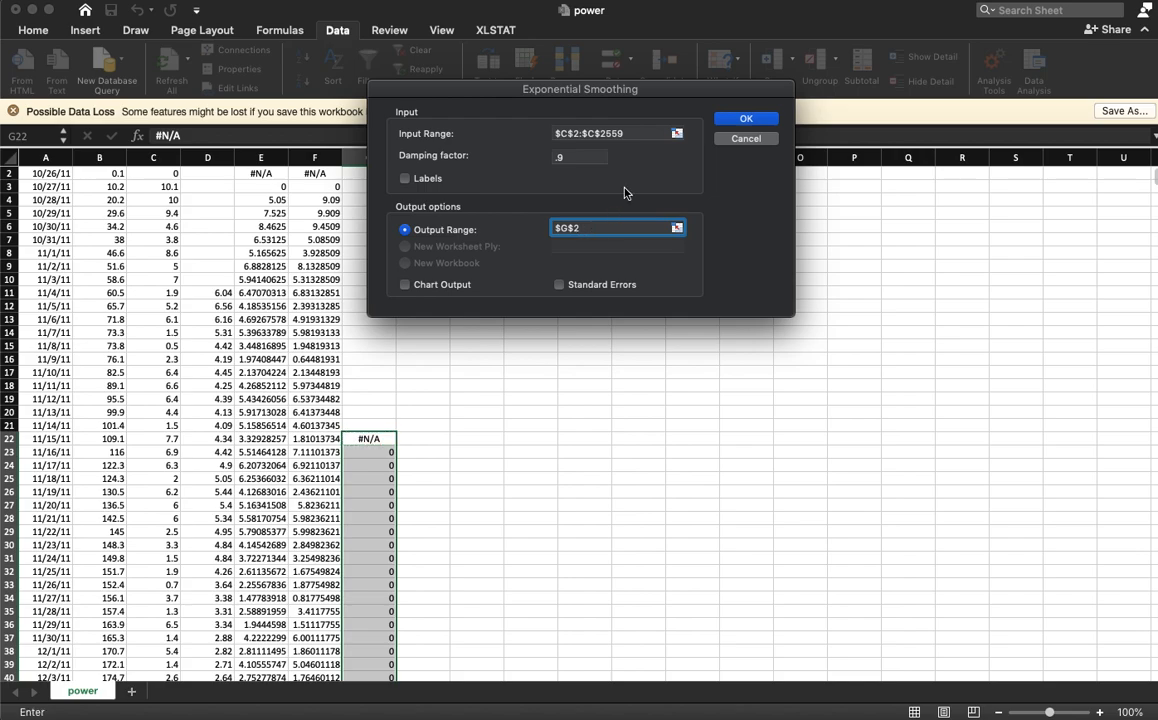
pyautogui.click(743, 122)
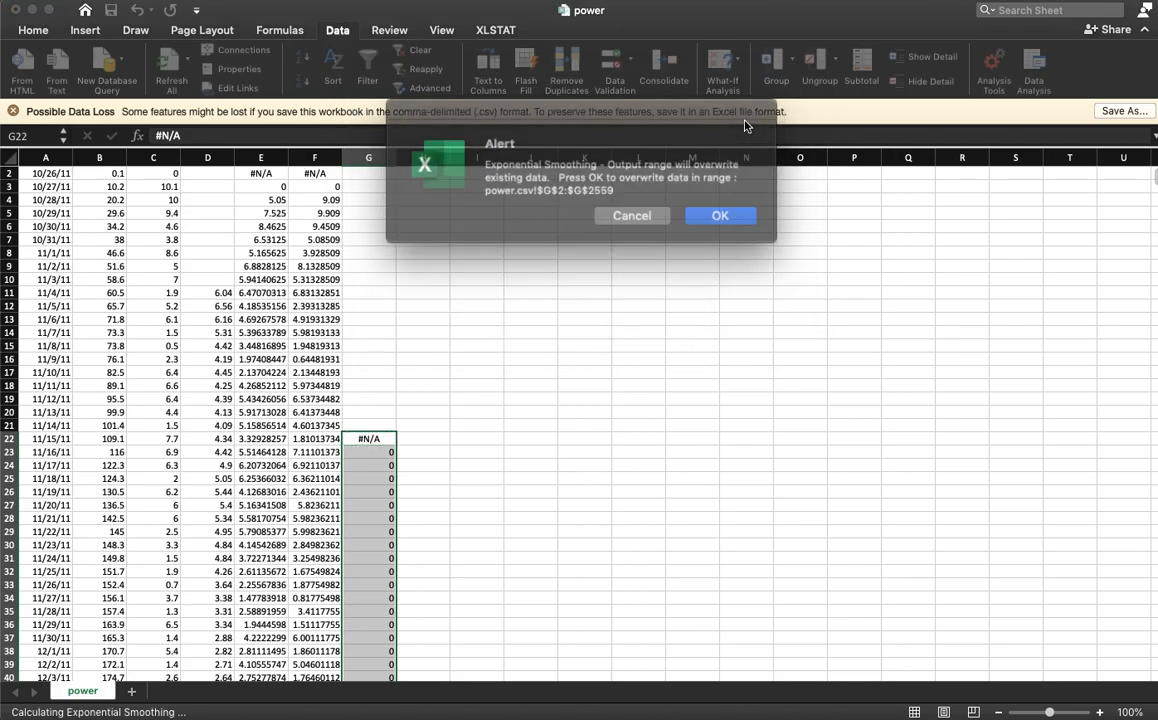
pyautogui.click(705, 211)
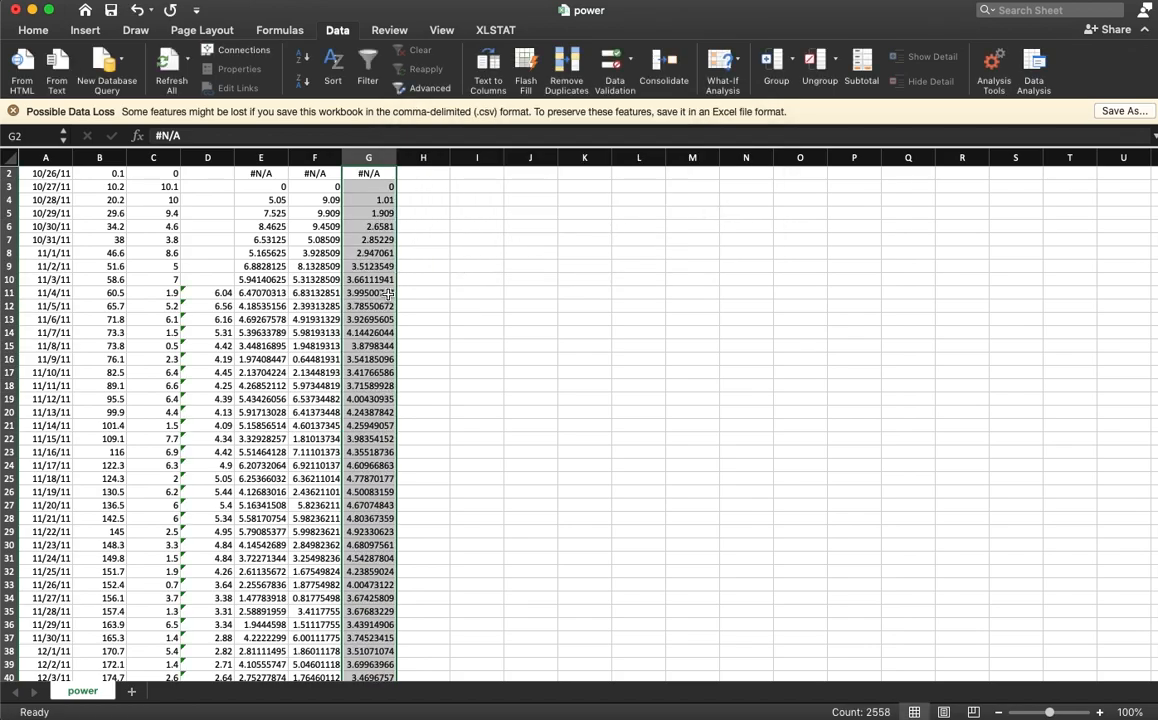
pyautogui.click(378, 237)
pyautogui.click(386, 199)
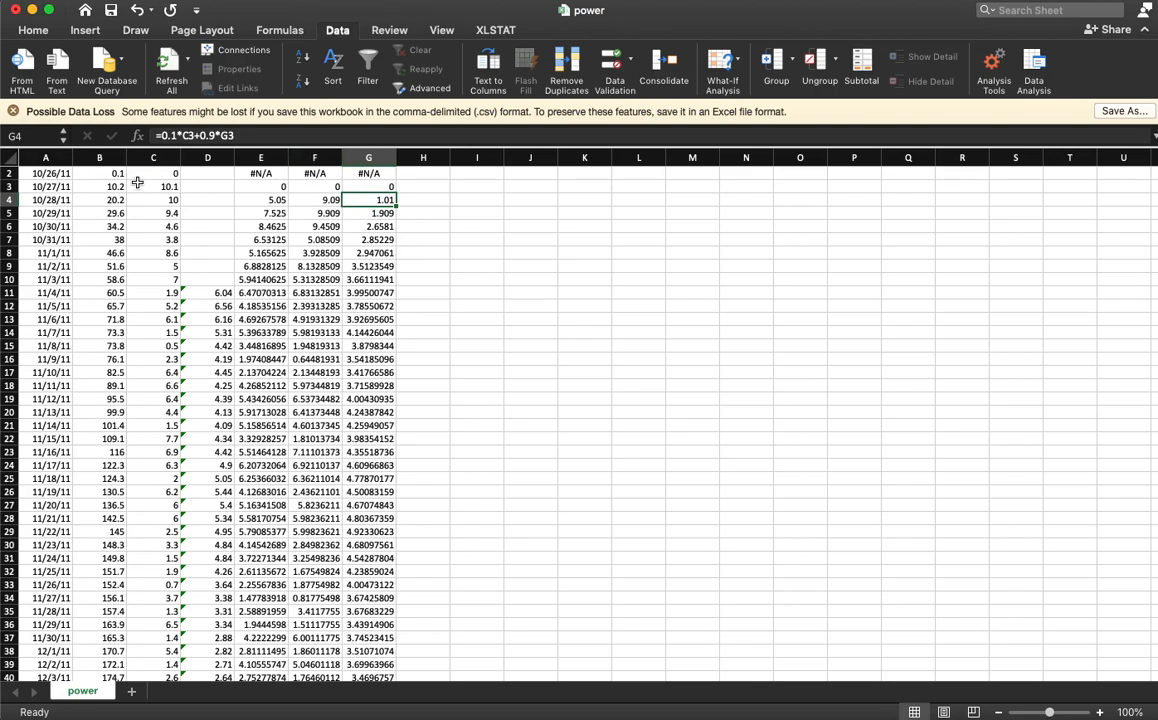
# Insert a line chart of the Date, diff, moving average, Ex Sm .5, Ex Sm .1 and Ex Sm 1 columns, leaving out cum_power
pyautogui.scroll(1, 374, 240)
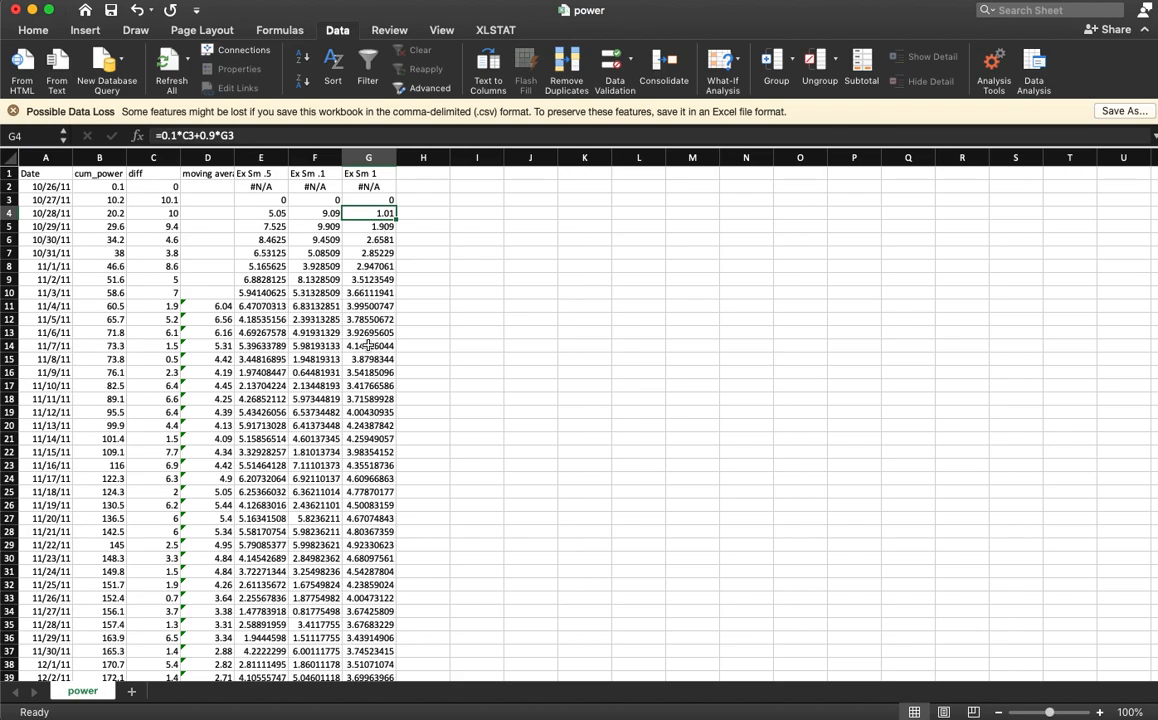
pyautogui.click(43, 158)
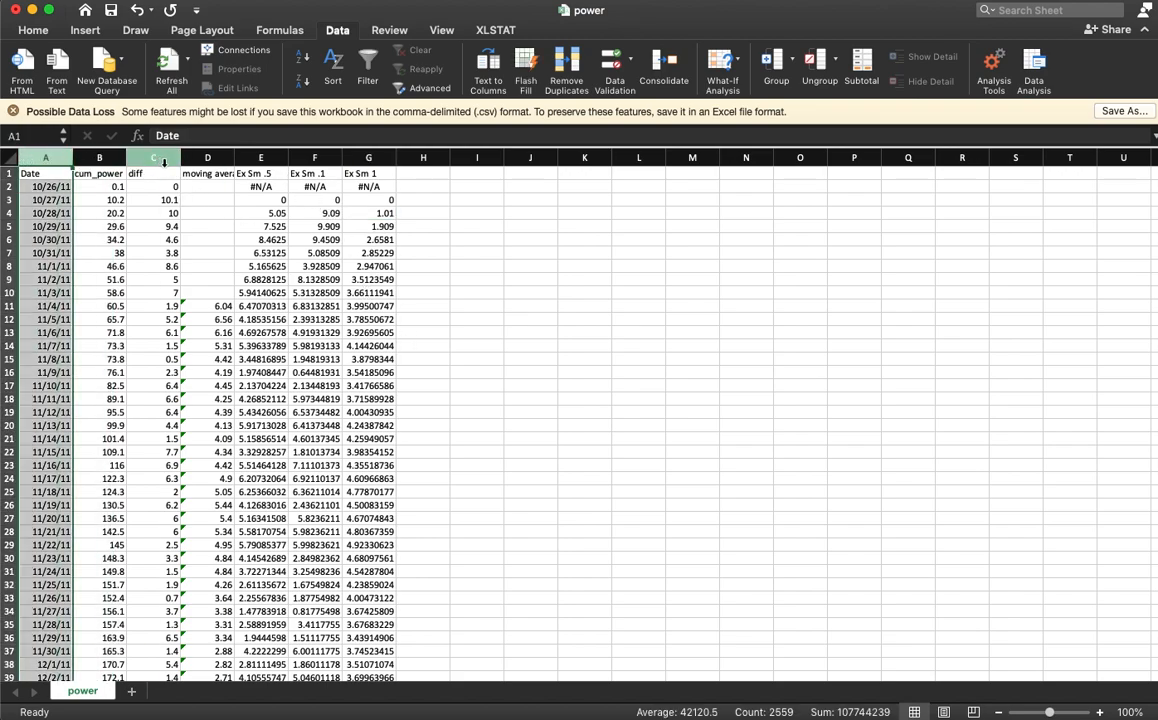
pyautogui.moveTo(171, 158); pyautogui.dragTo(366, 158)
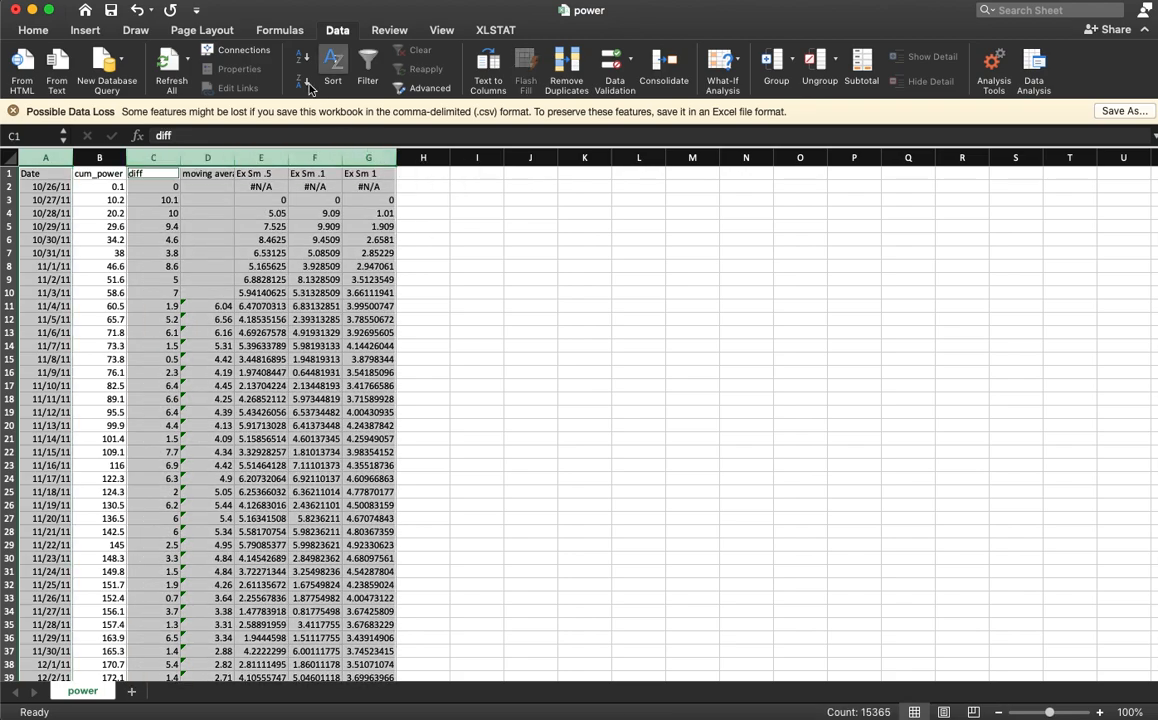
pyautogui.click(34, 31)
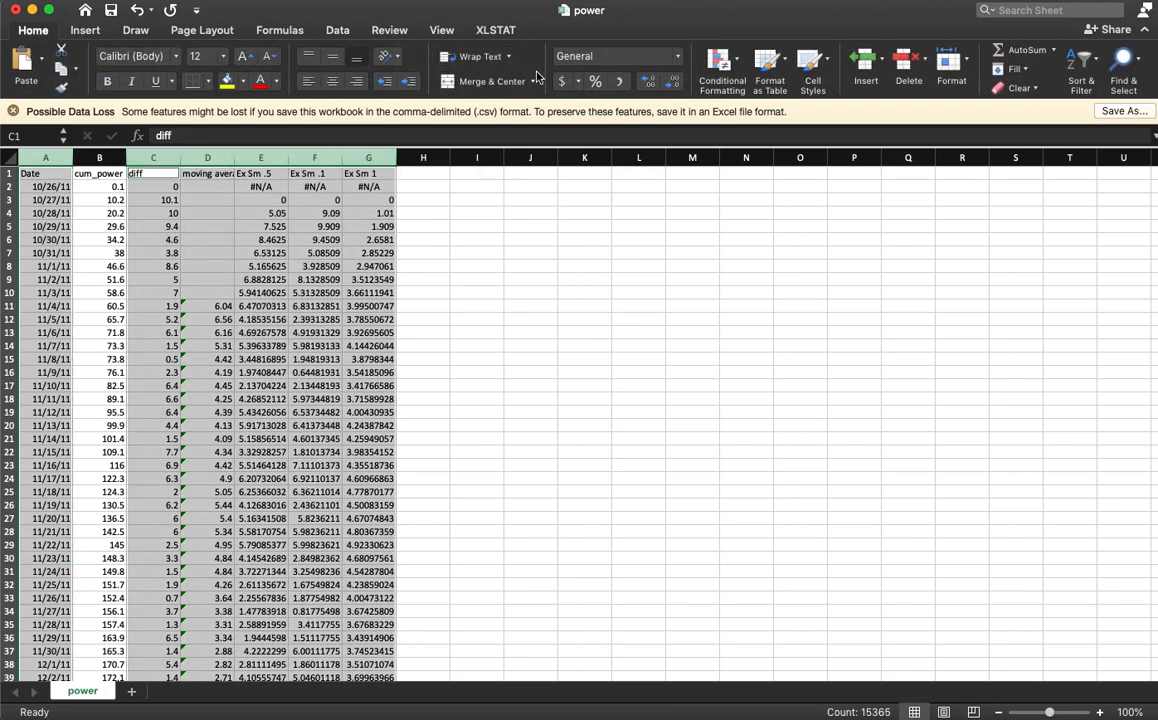
pyautogui.click(92, 31)
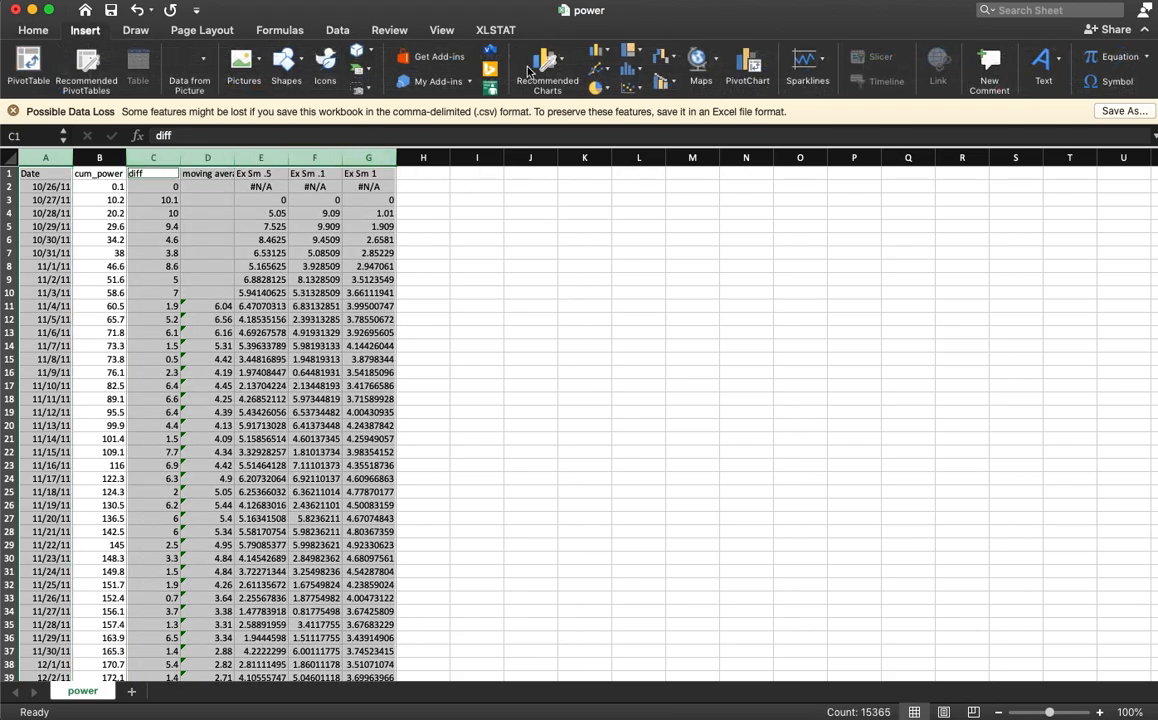
pyautogui.click(597, 70)
pyautogui.click(637, 157)
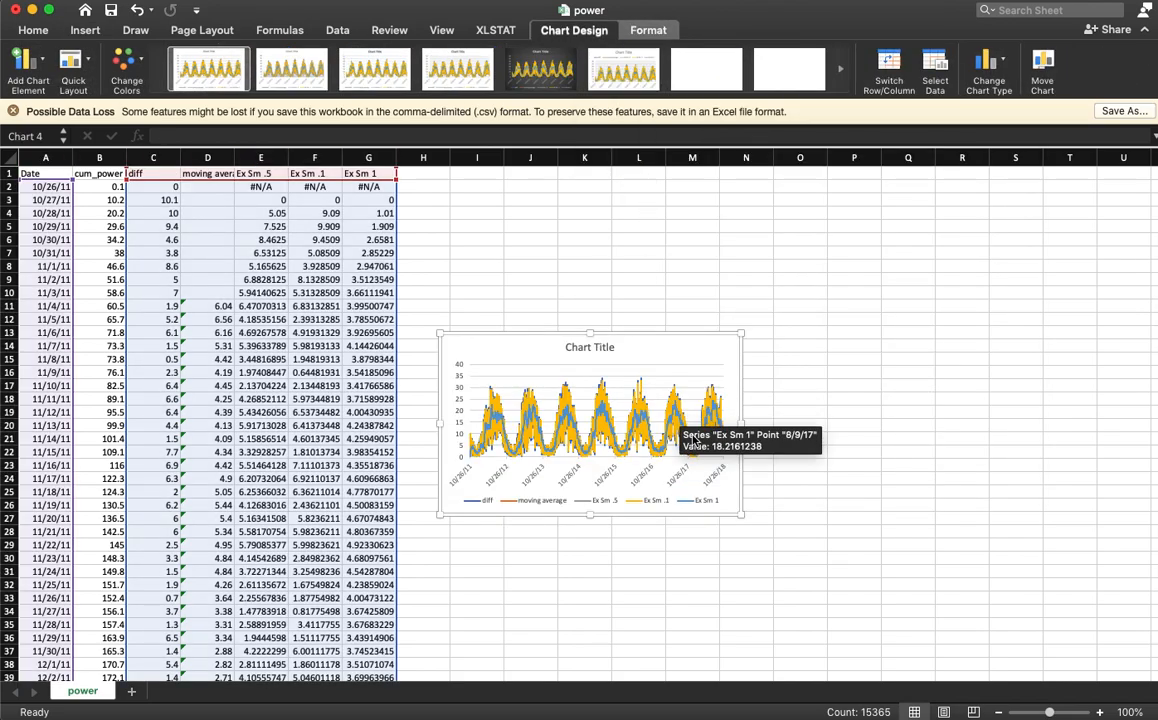
# Enlarge the line chart and position it so that it spans about columns D to S and rows 7 to 33
pyautogui.moveTo(742, 516); pyautogui.dragTo(1043, 615)
pyautogui.moveTo(767, 324); pyautogui.dragTo(758, 235)
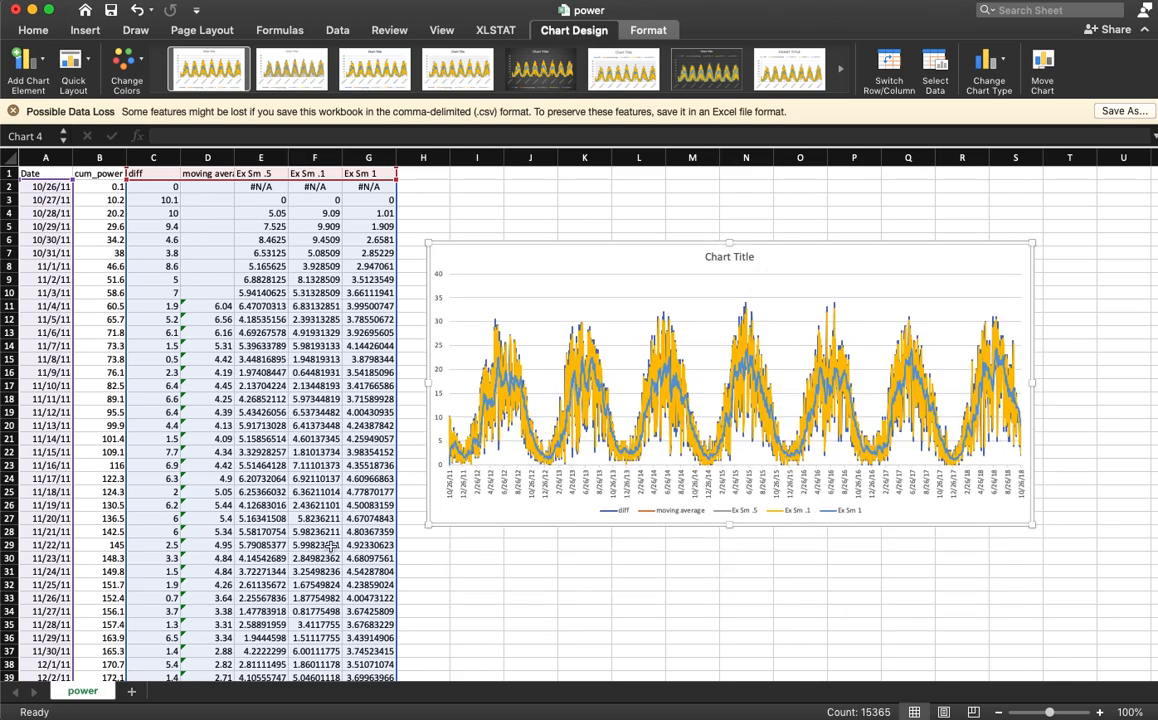
pyautogui.moveTo(430, 527); pyautogui.dragTo(165, 606)
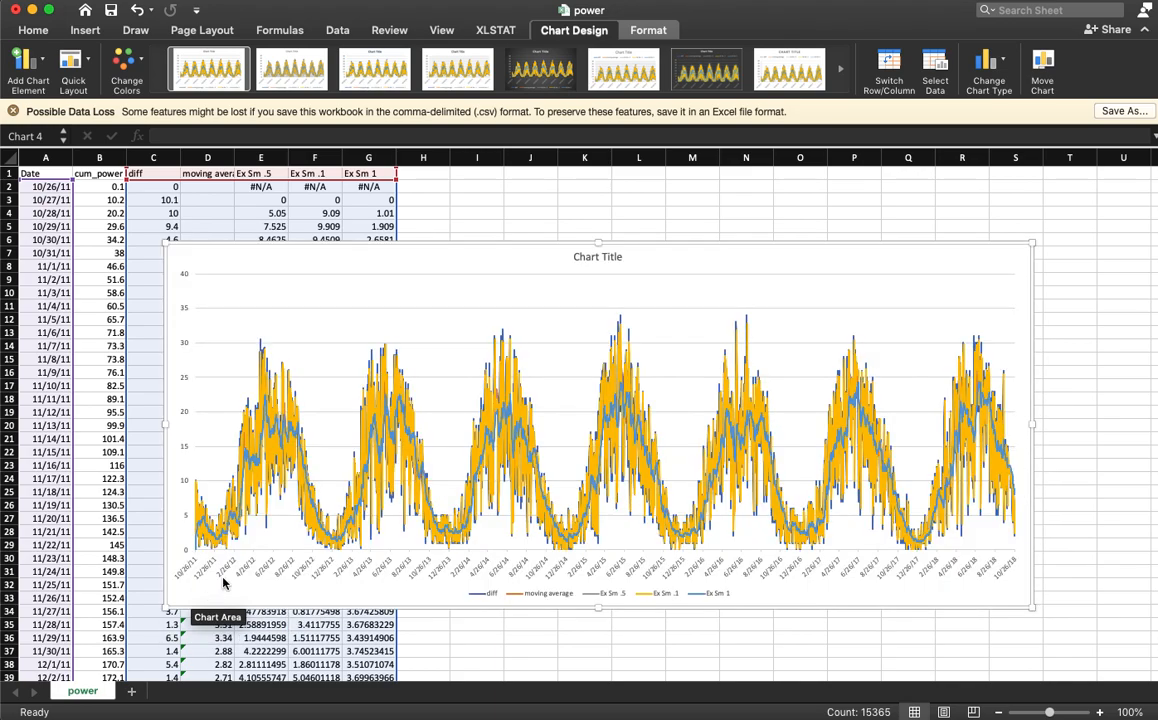
# Hide the moving average and diff series in the chart by setting both to no line
pyautogui.click(543, 594)
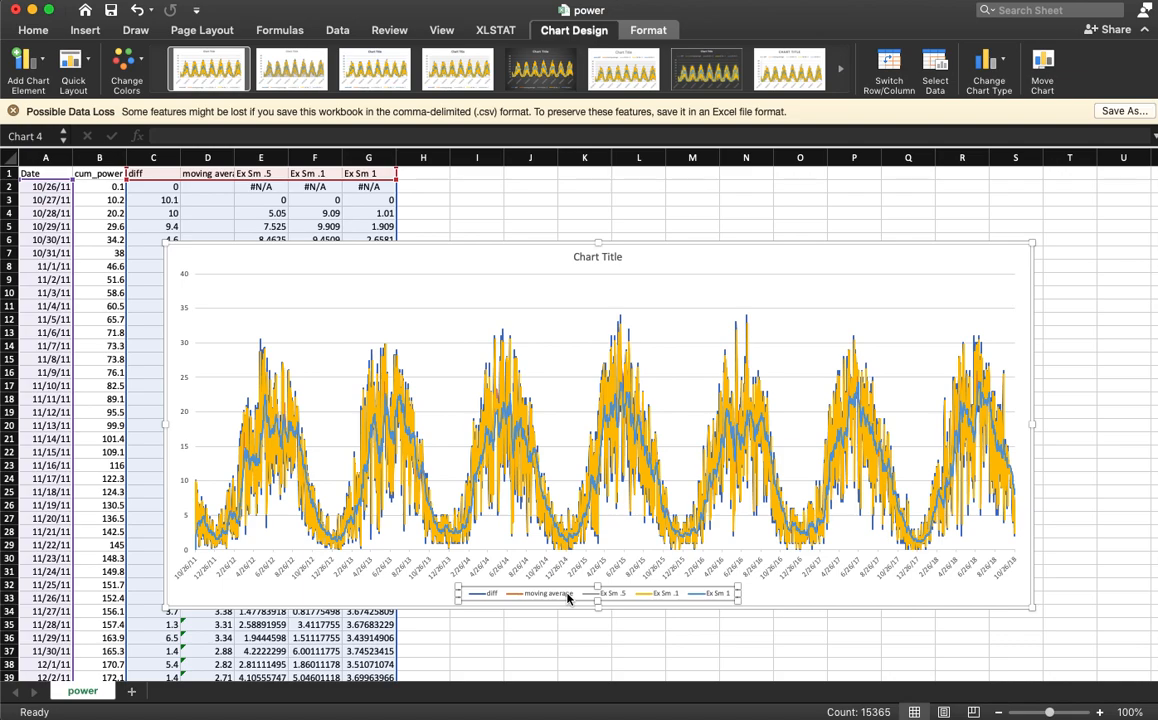
pyautogui.click(543, 594)
pyautogui.doubleClick(543, 594)
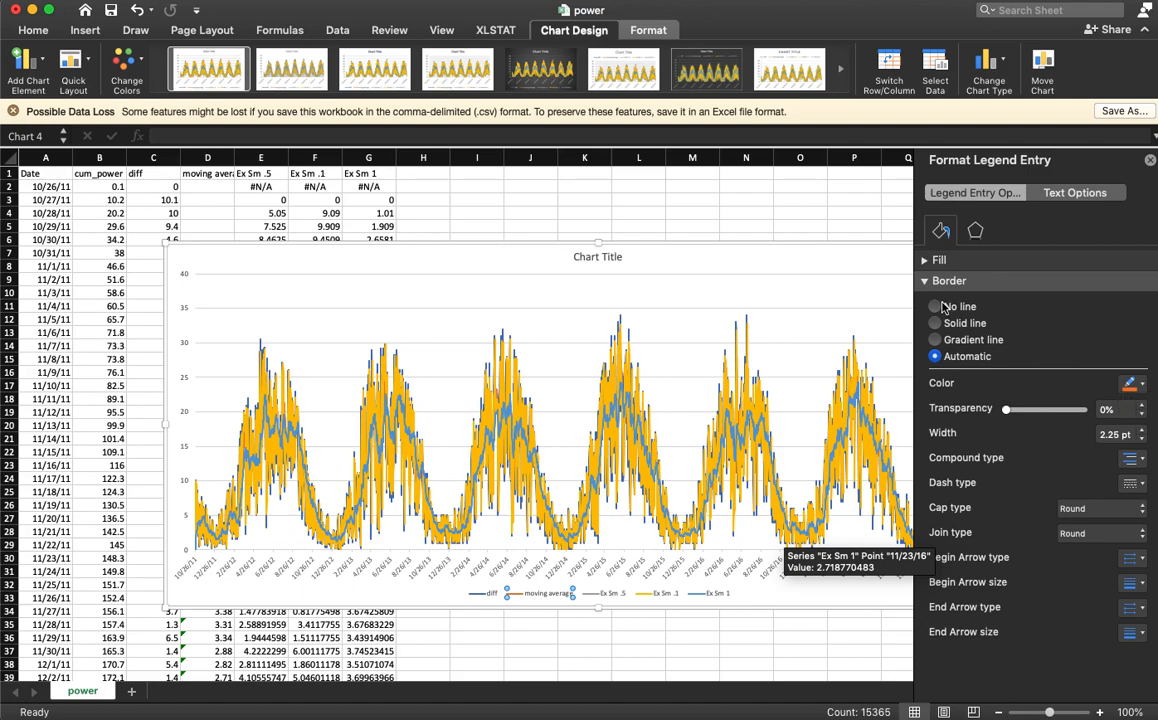
pyautogui.click(595, 595)
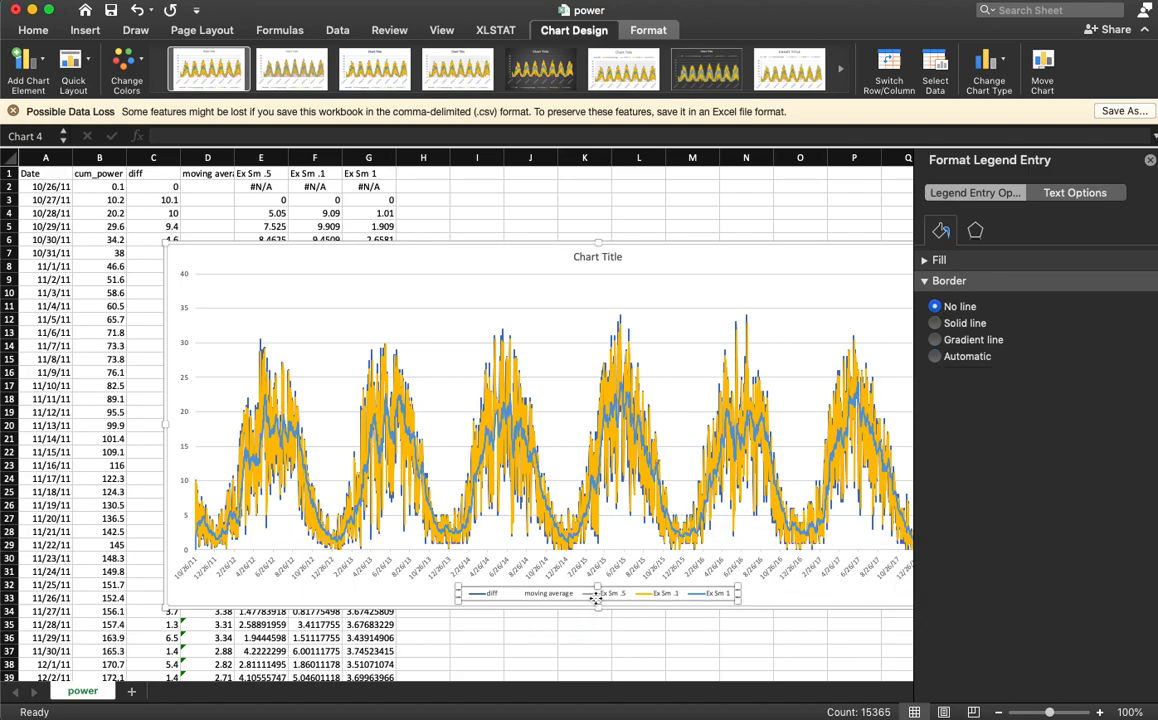
pyautogui.click(490, 594)
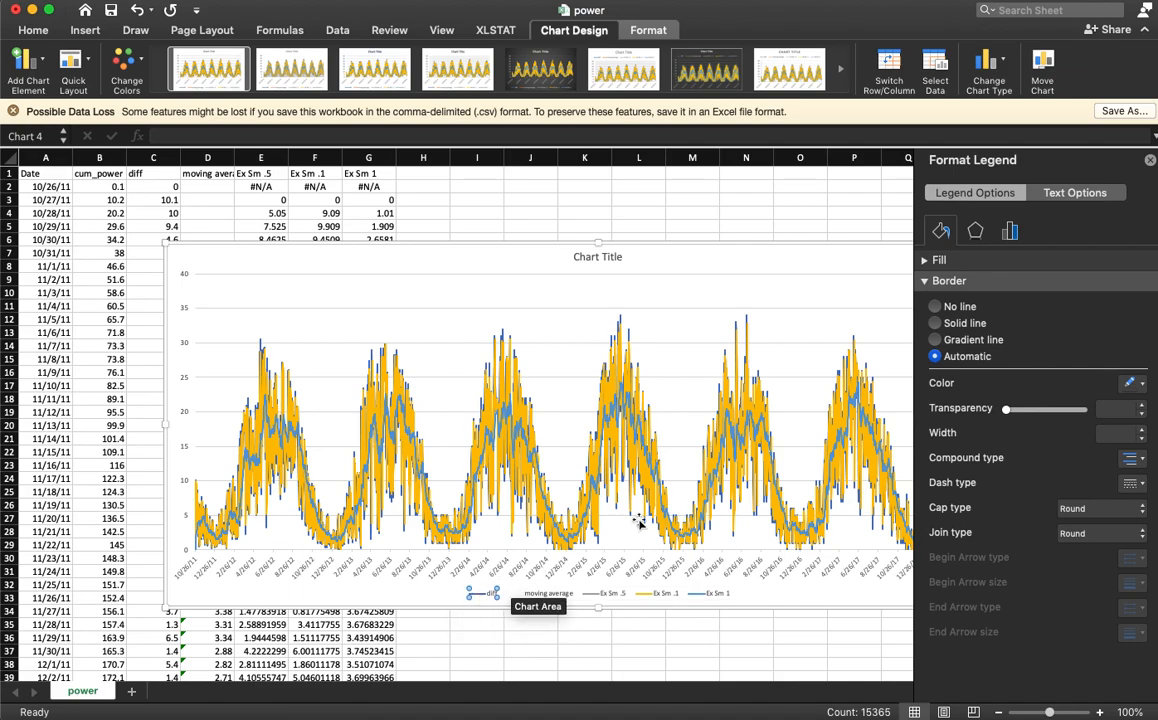
pyautogui.click(962, 307)
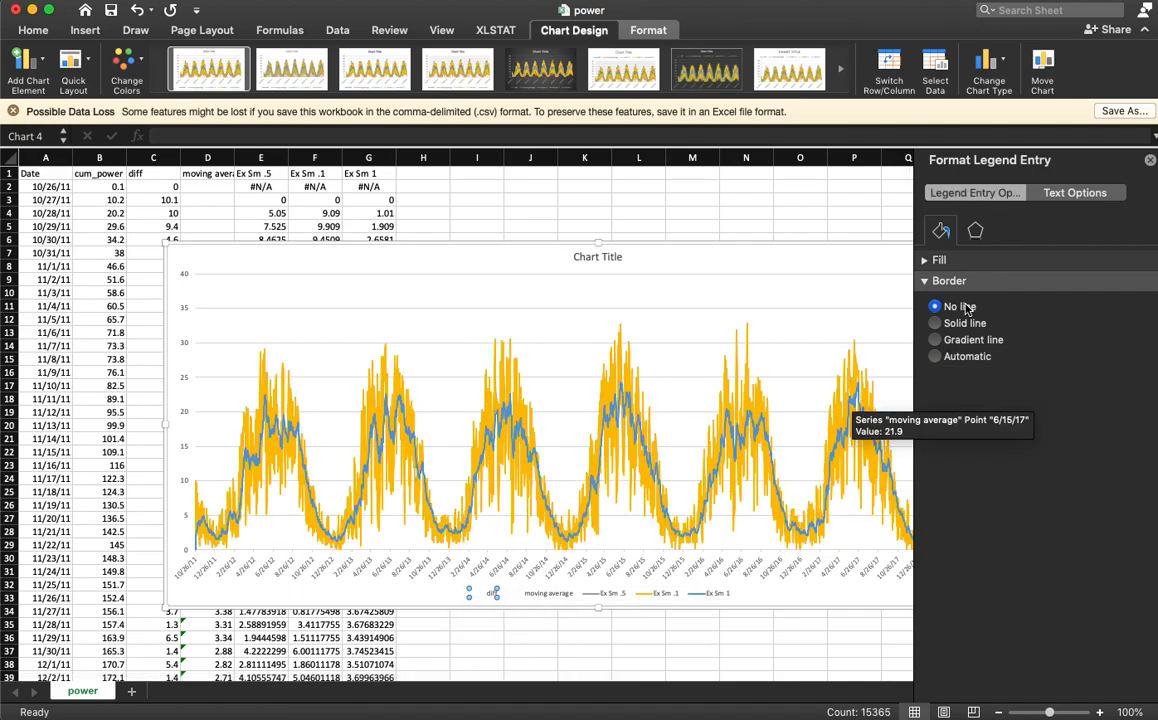
# Set the Ex Sm .5 series to no line and compare its formatting with that of the Ex Sm .1 series
pyautogui.click(612, 594)
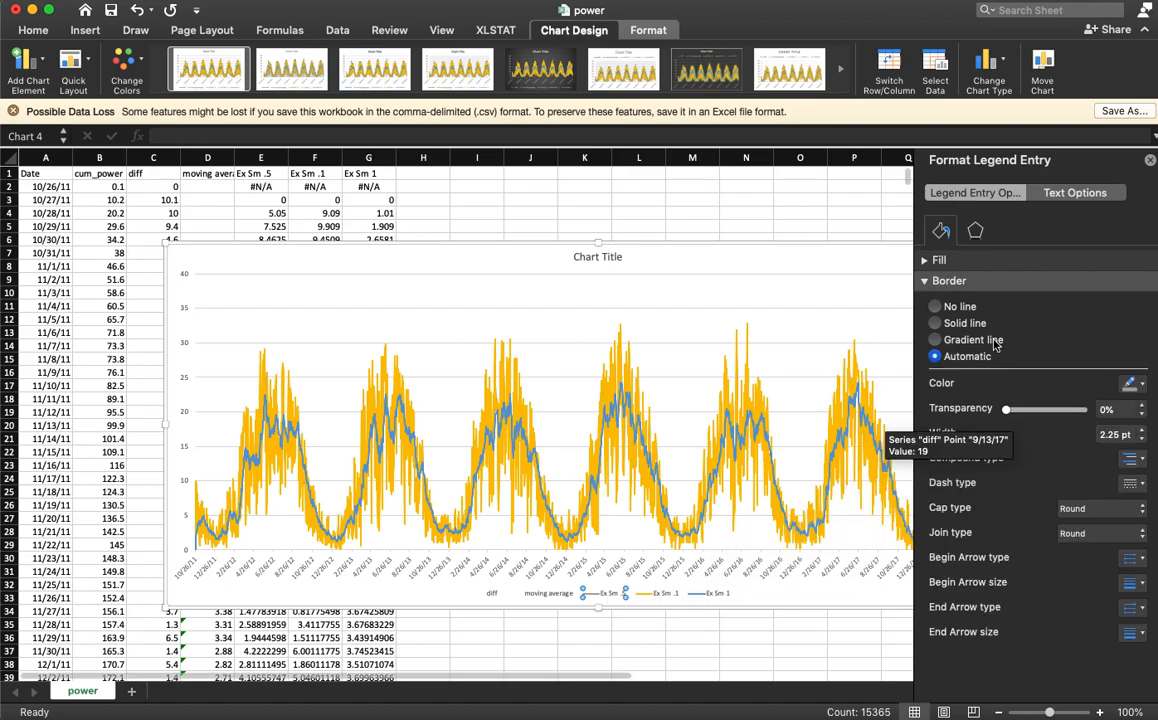
pyautogui.click(970, 309)
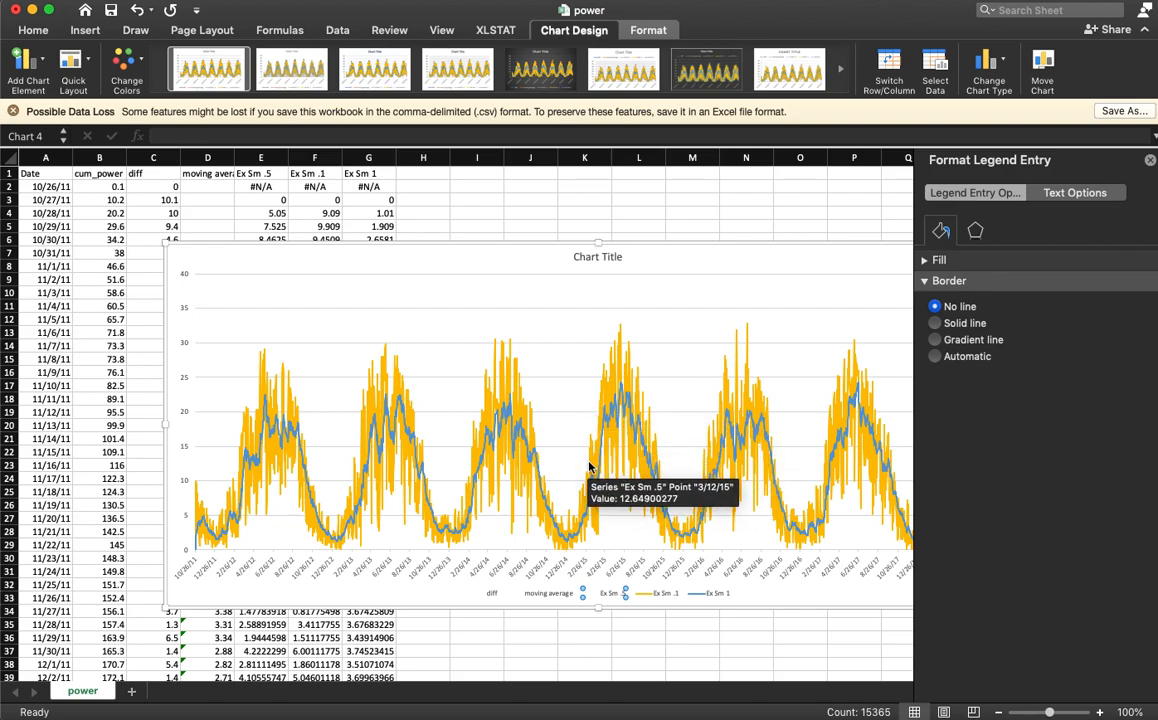
pyautogui.click(659, 597)
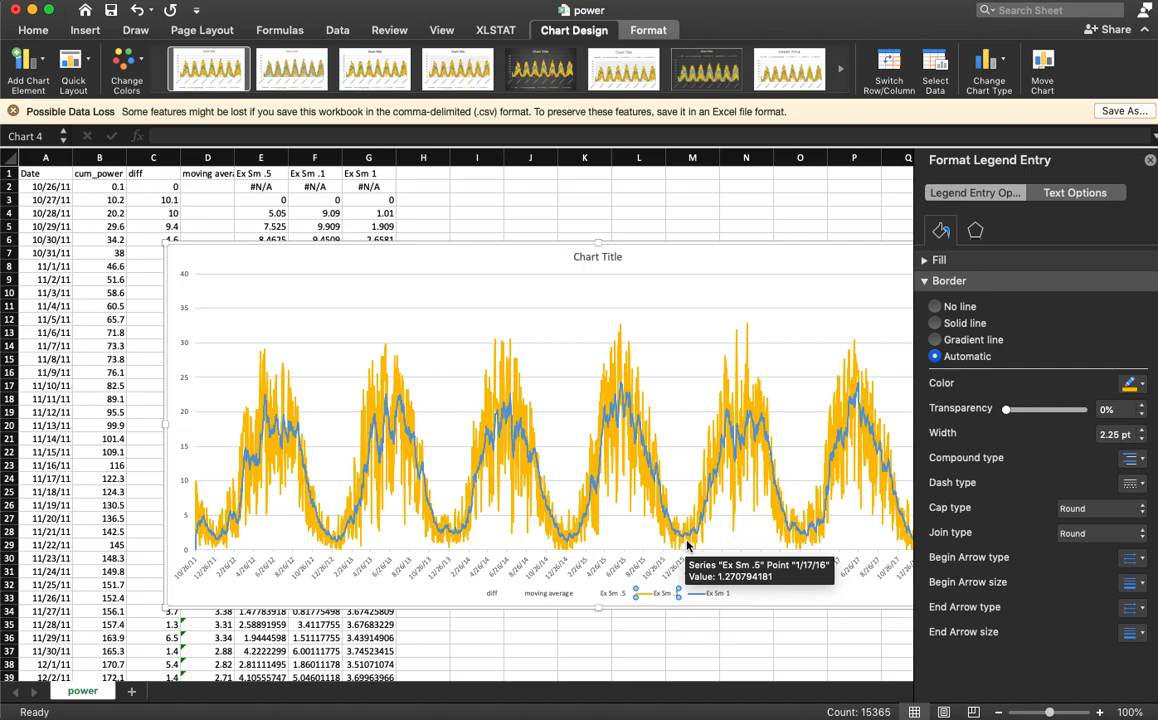
pyautogui.click(618, 598)
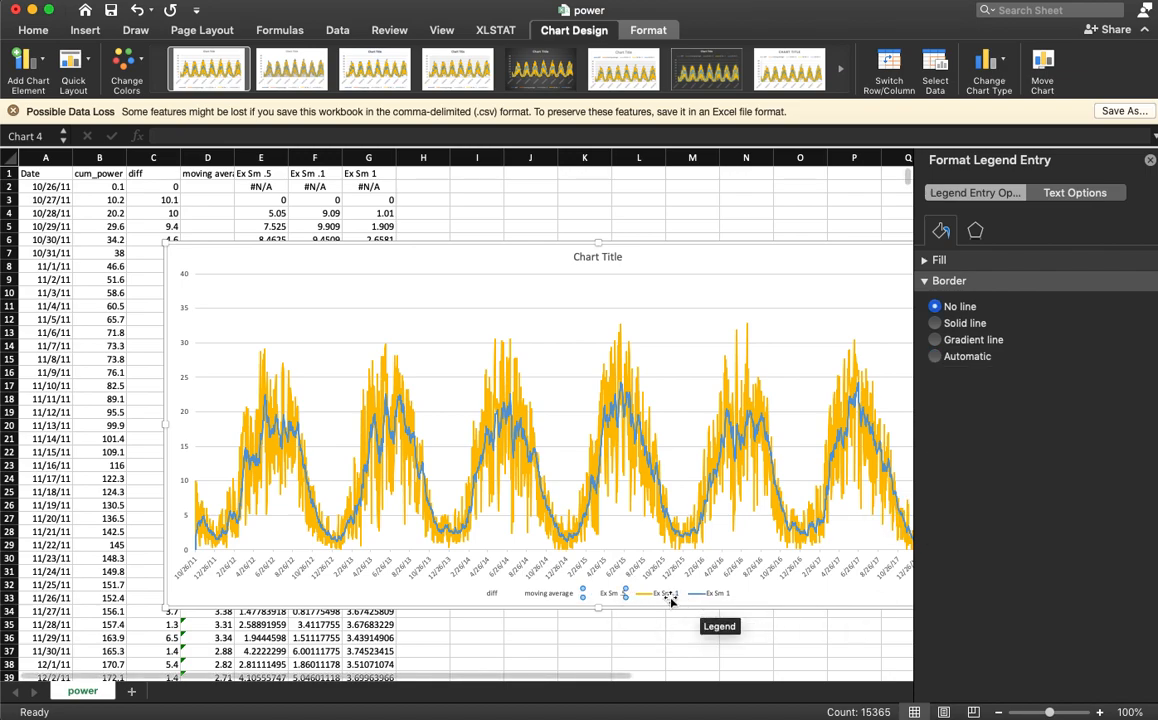
pyautogui.click(670, 597)
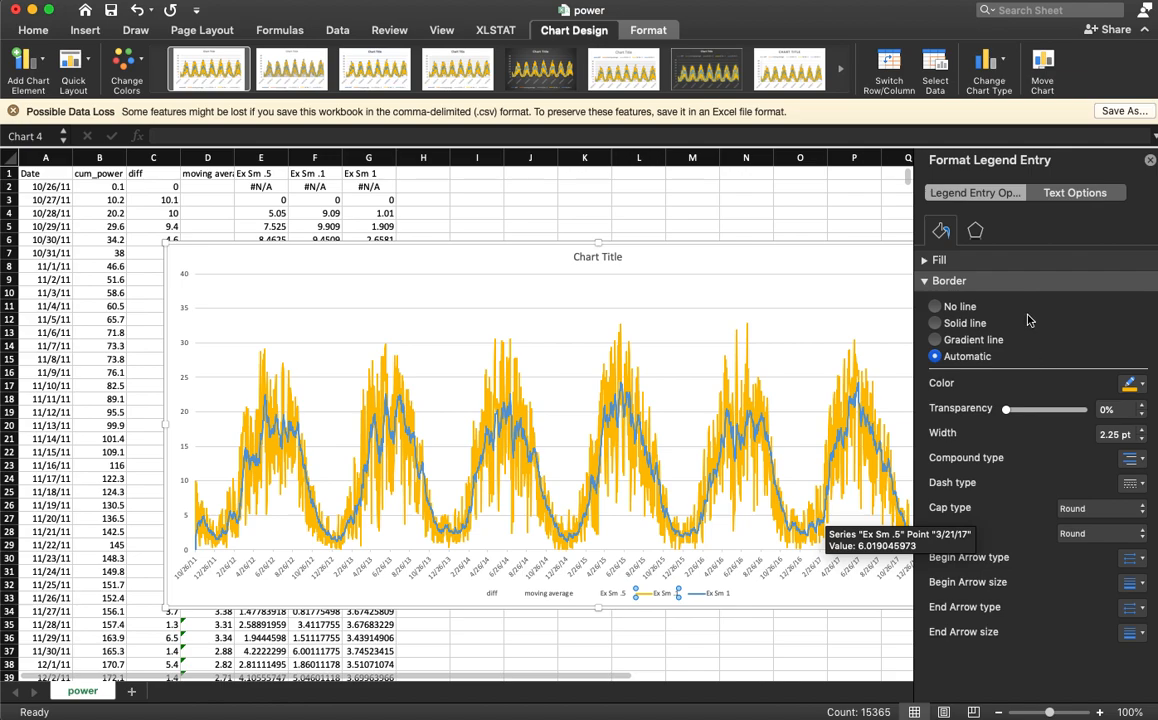
# Give the Ex Sm .5 series a solid dark red line, continuing with the complex formatting
pyautogui.click(612, 594)
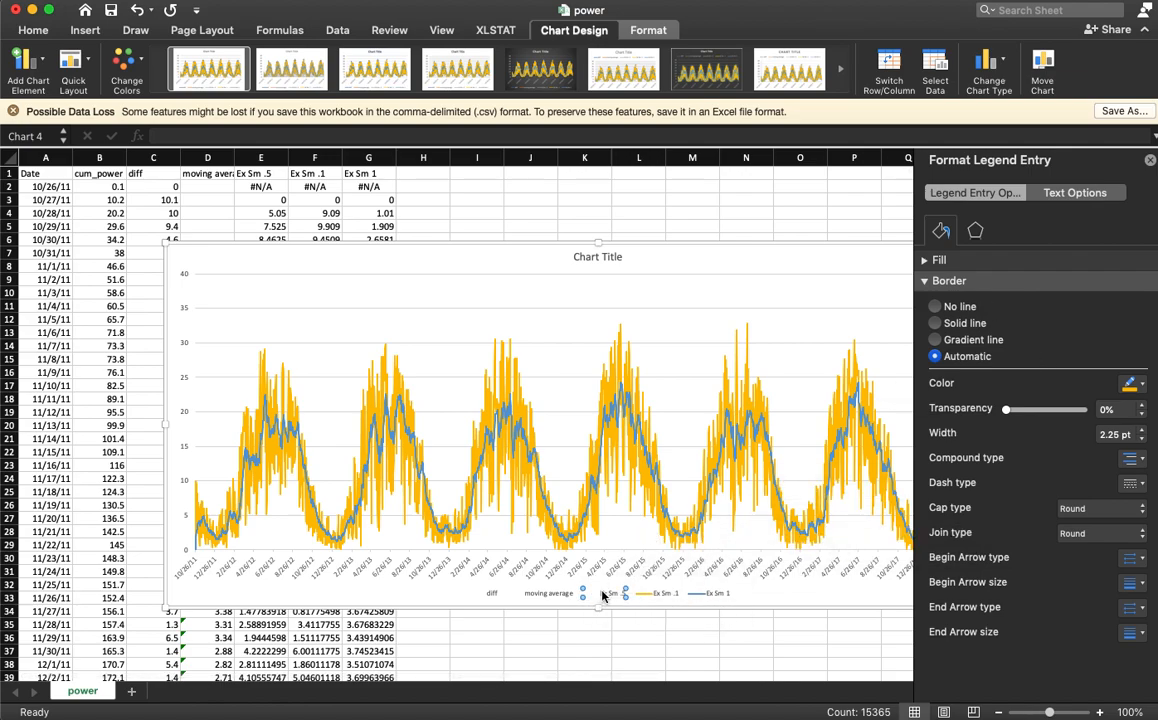
pyautogui.click(972, 324)
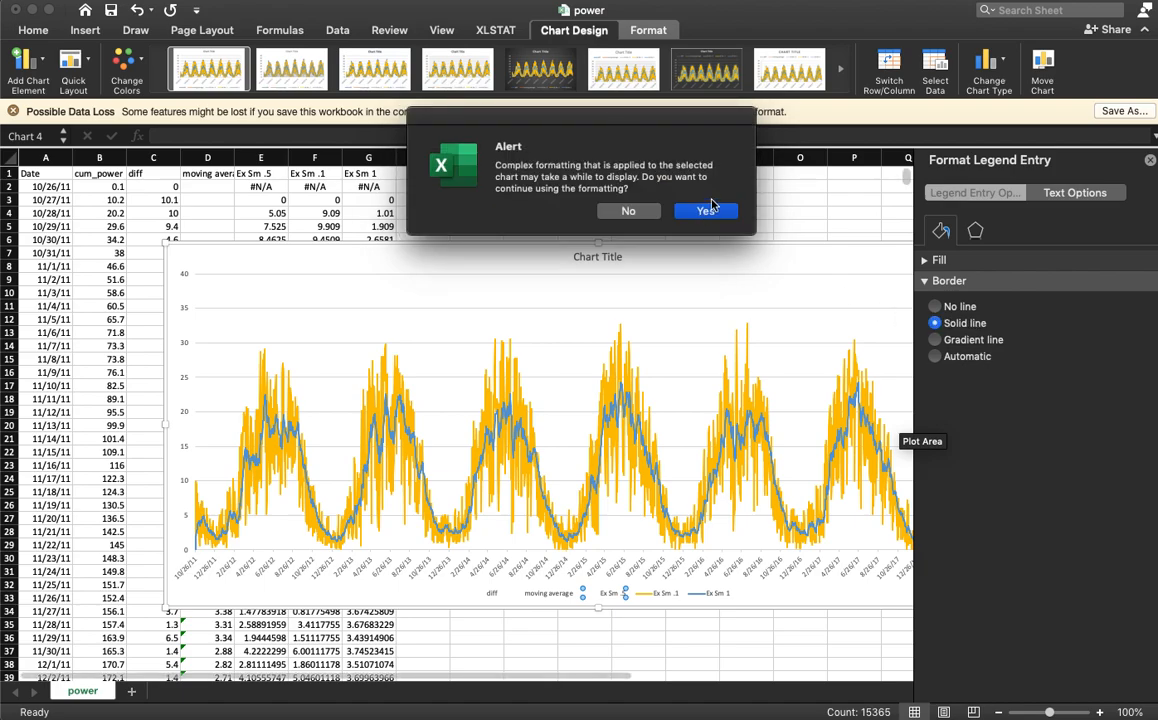
pyautogui.click(706, 210)
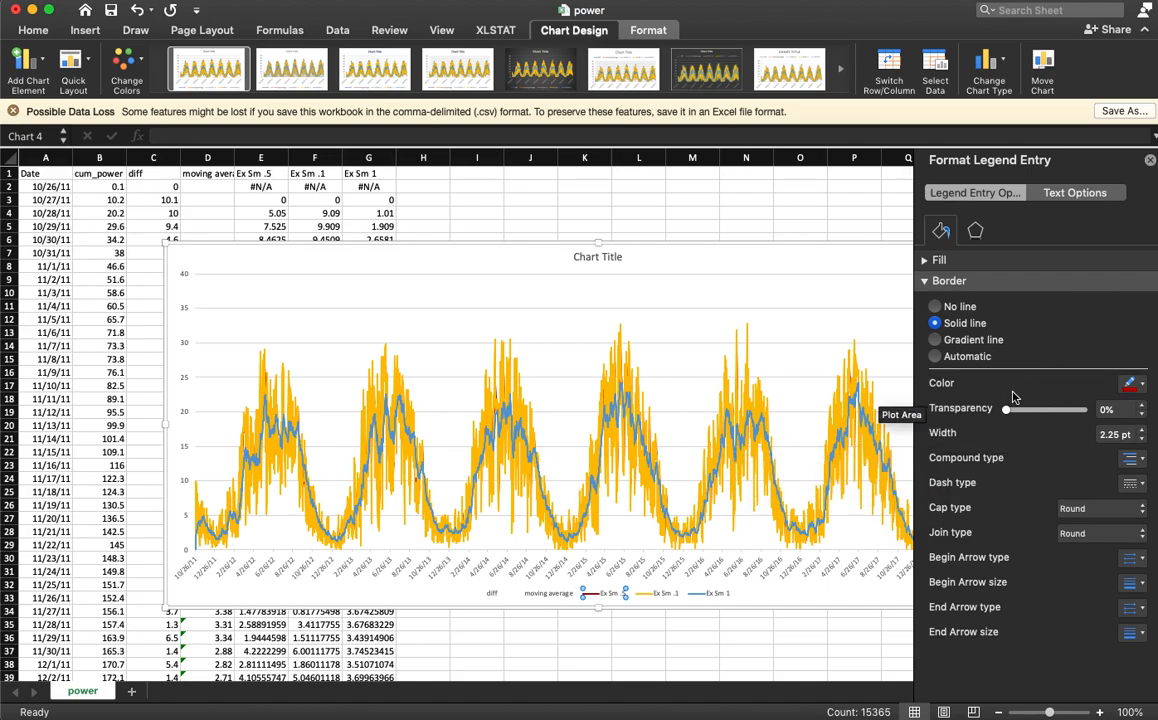
# Give the Ex Sm .1 series a solid orange line with 73% transparency and shift the chart slightly to the left
pyautogui.click(662, 595)
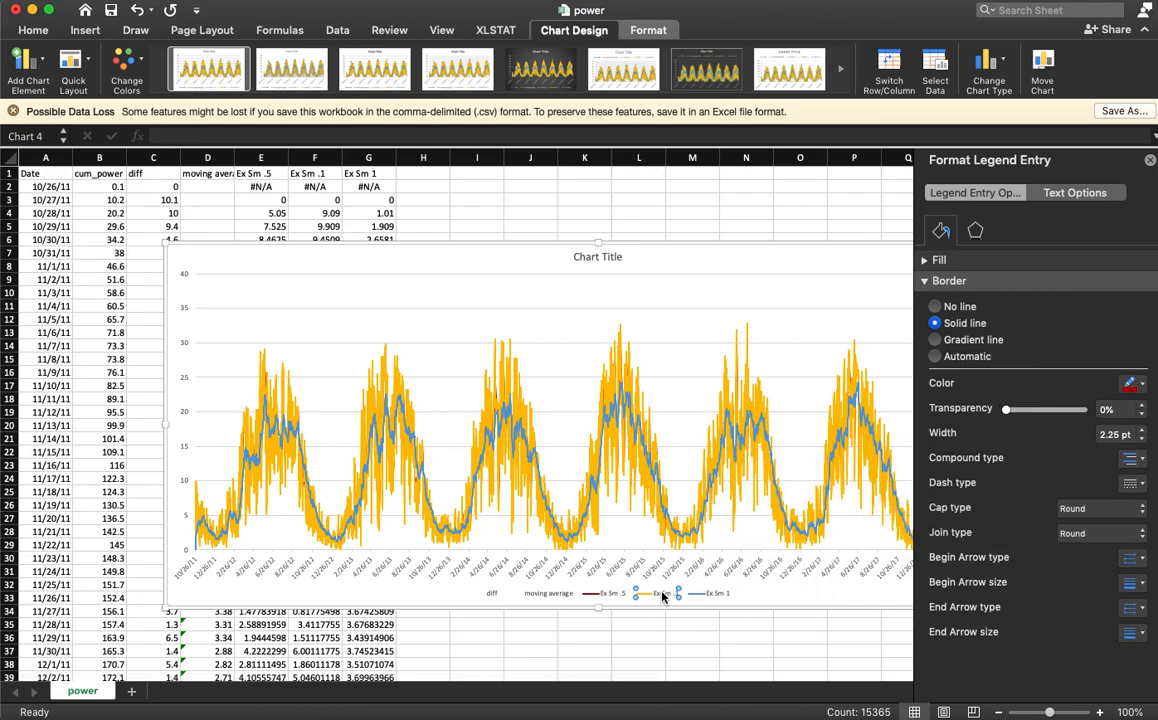
pyautogui.click(950, 307)
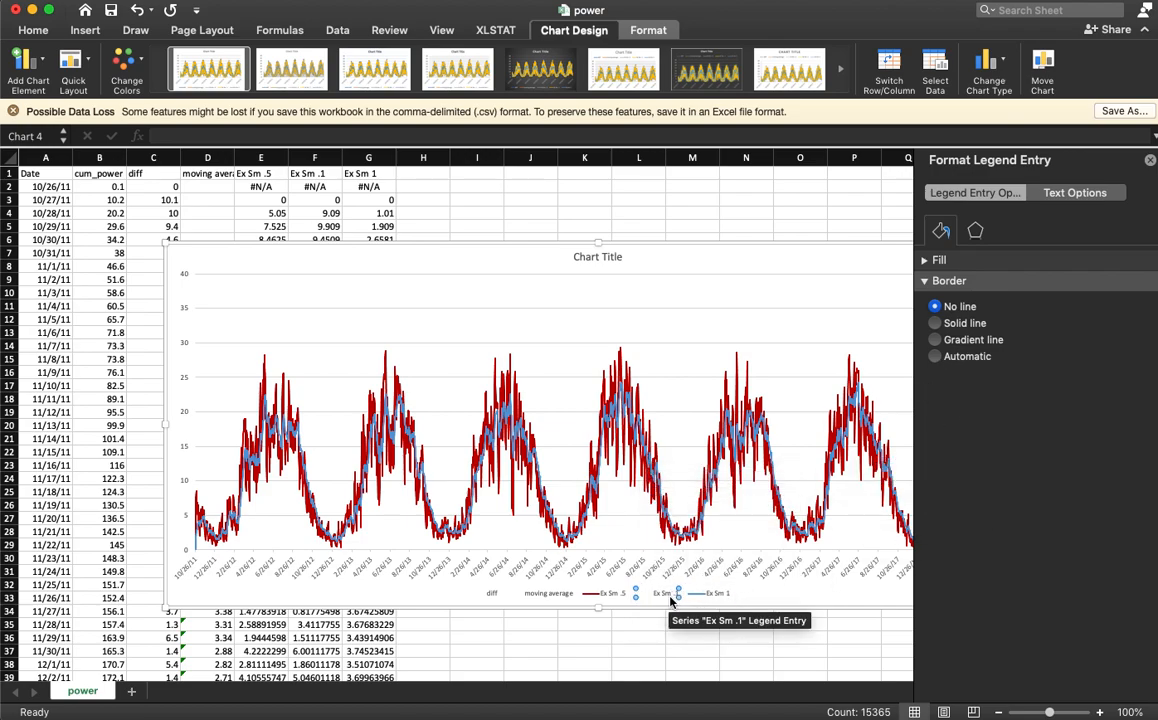
pyautogui.click(963, 323)
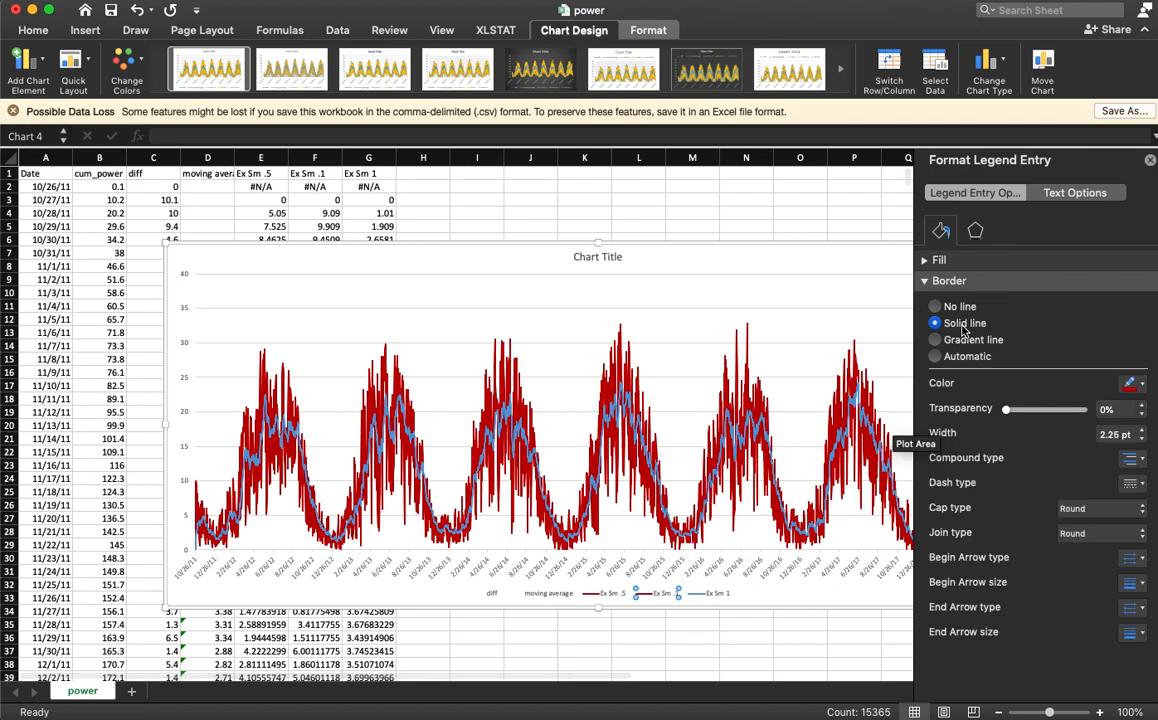
pyautogui.click(1145, 384)
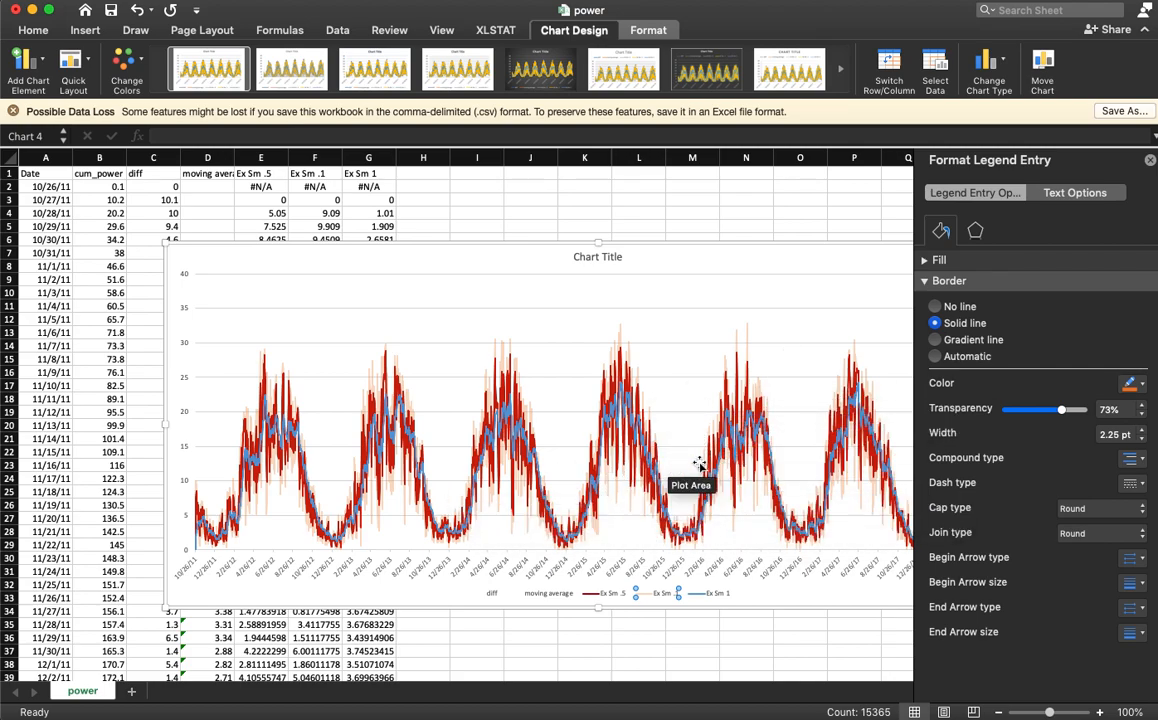
pyautogui.moveTo(757, 261); pyautogui.dragTo(738, 262)
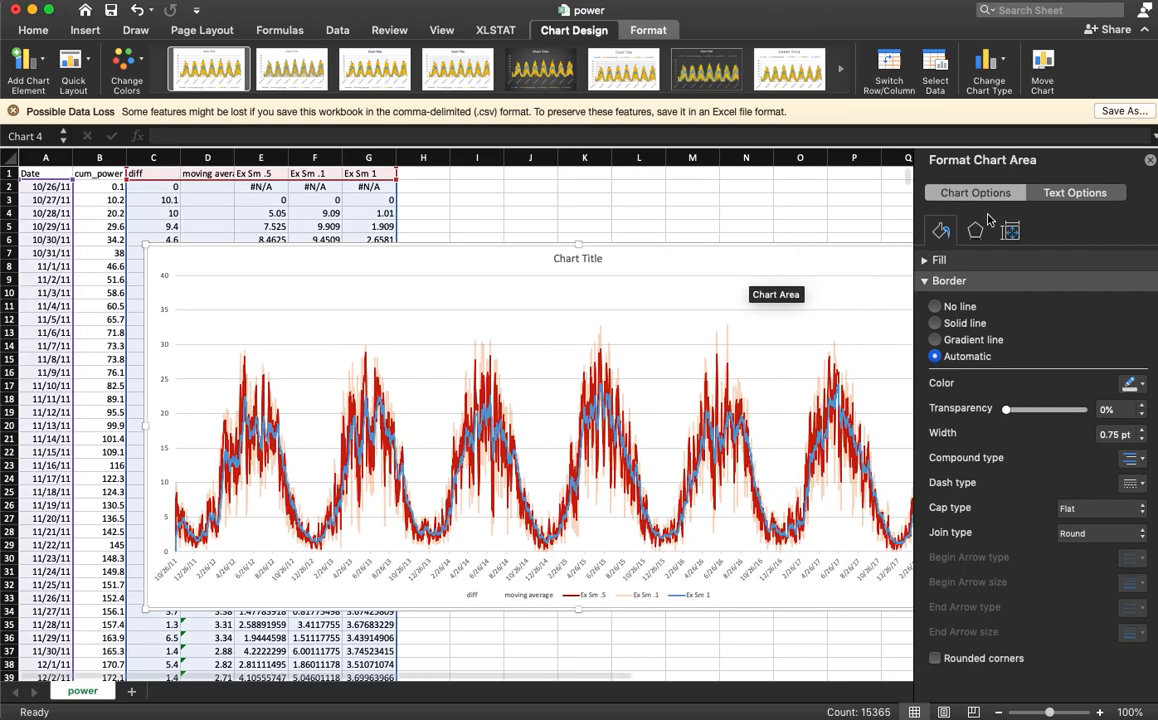
# Close the chart formatting options and delete the line chart from the power sheet
pyautogui.click(1150, 162)
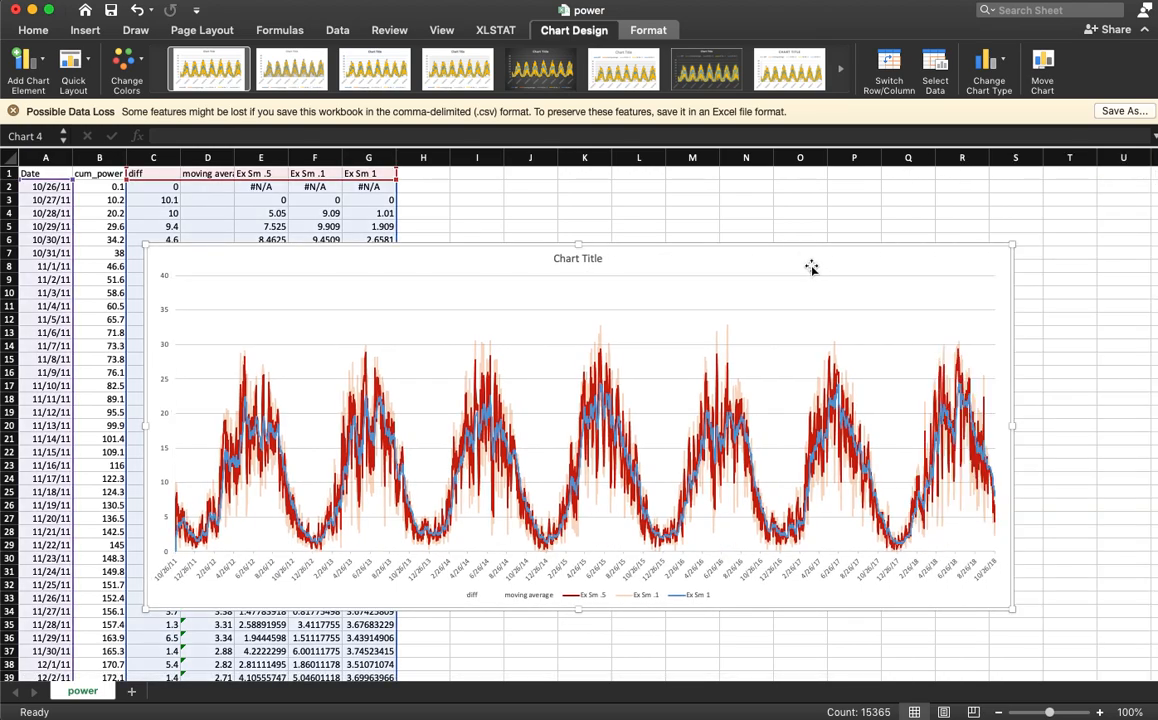
pyautogui.press('Delete')
pyautogui.click(634, 397)
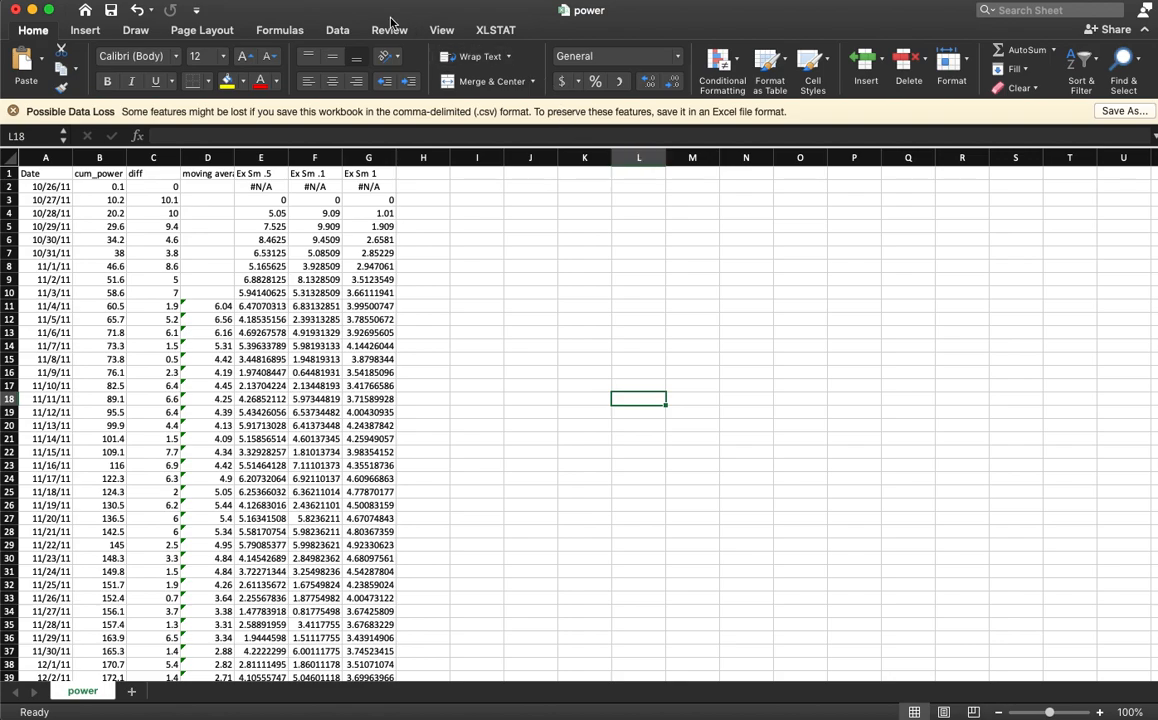
pyautogui.click(438, 31)
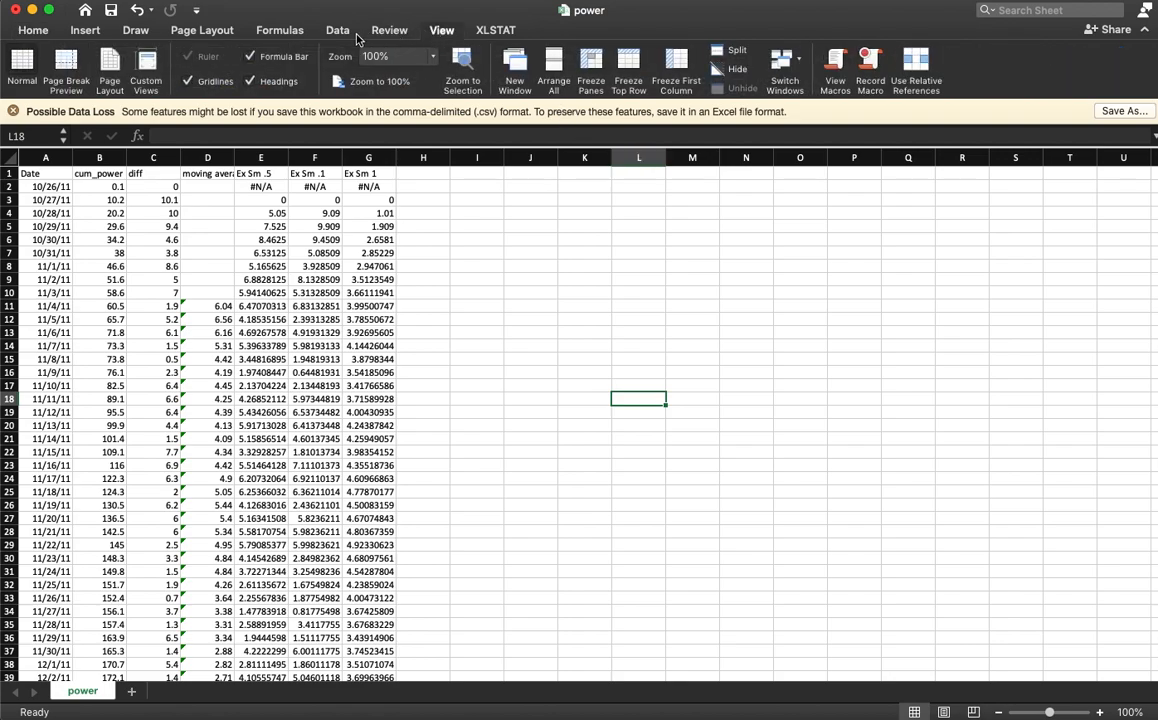
pyautogui.click(345, 31)
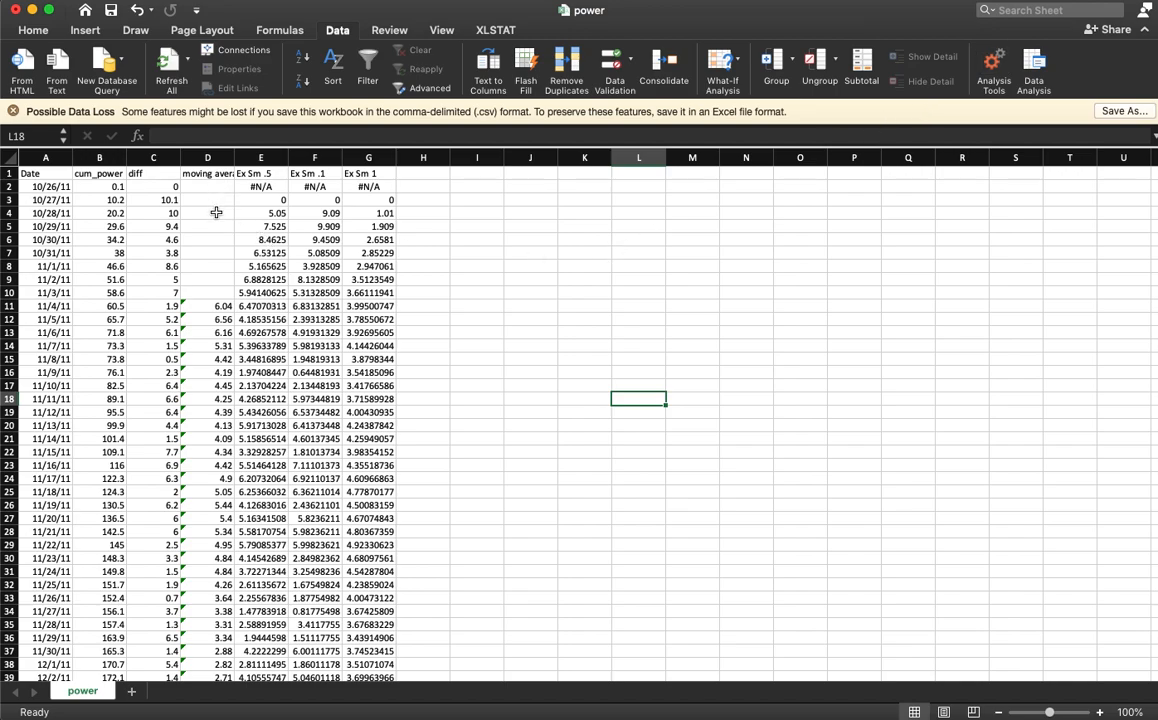
pyautogui.click(1034, 68)
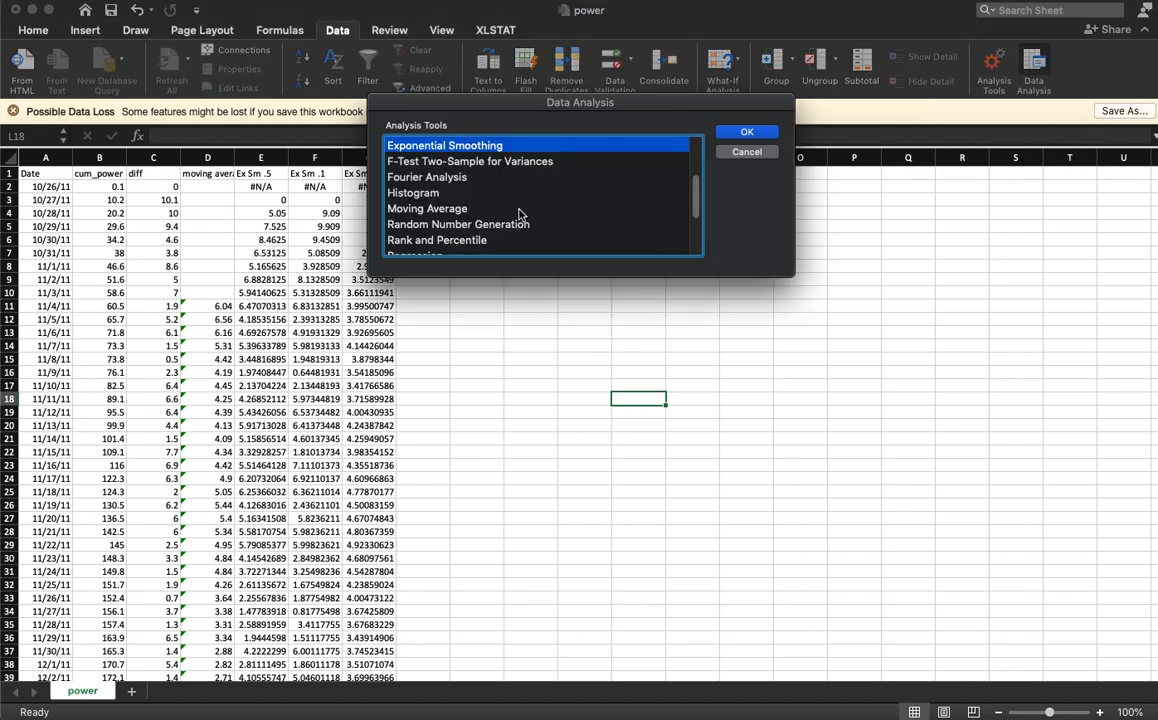
pyautogui.click(774, 158)
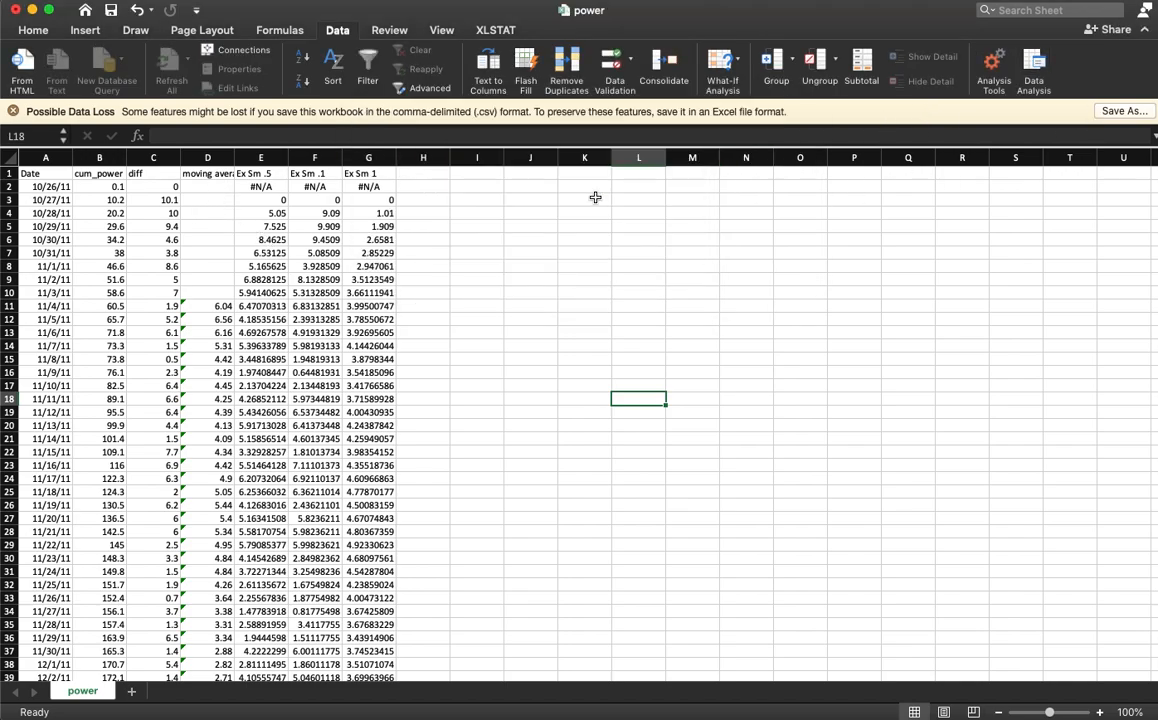
# Load the XLSTAT add-in tools and try to label cell H1 "ARIMA", discarding the entry
pyautogui.click(168, 200)
pyautogui.click(439, 172)
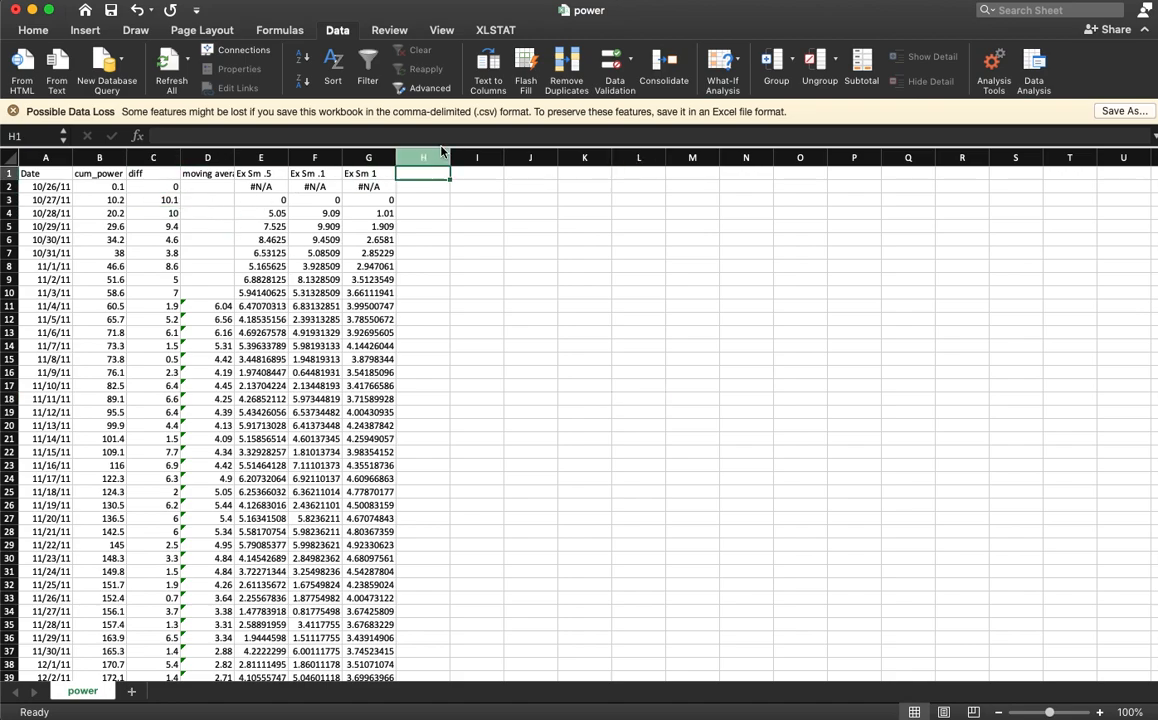
pyautogui.click(491, 33)
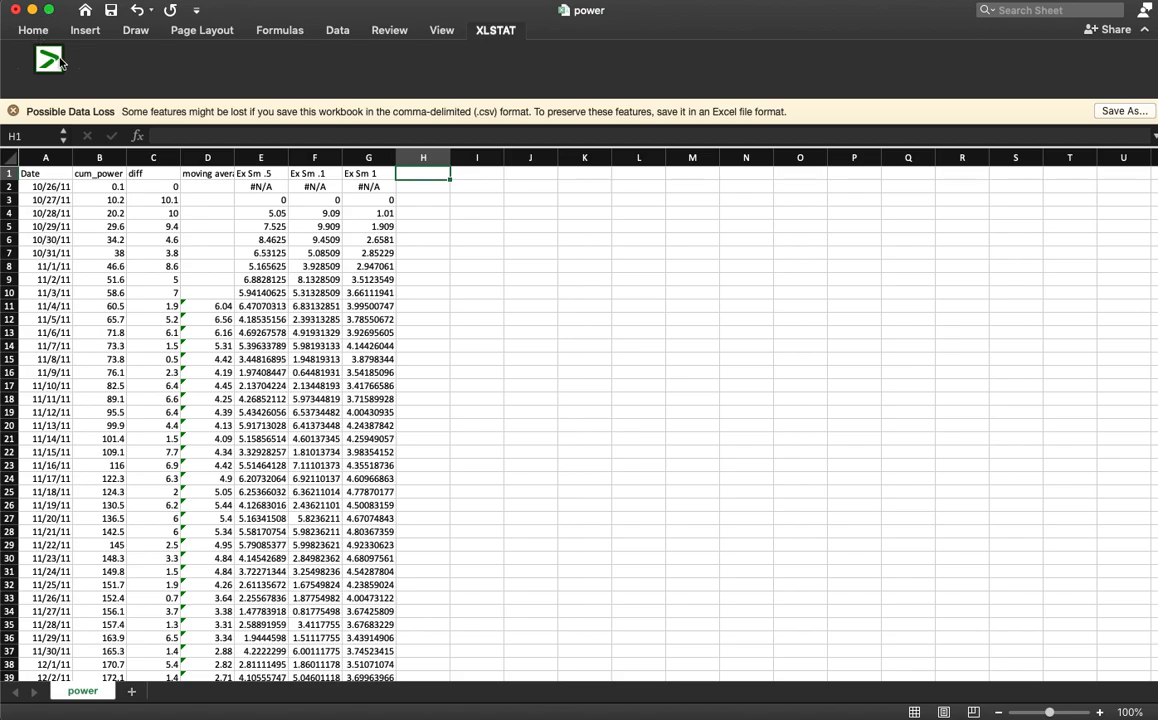
pyautogui.write('ARIMA')
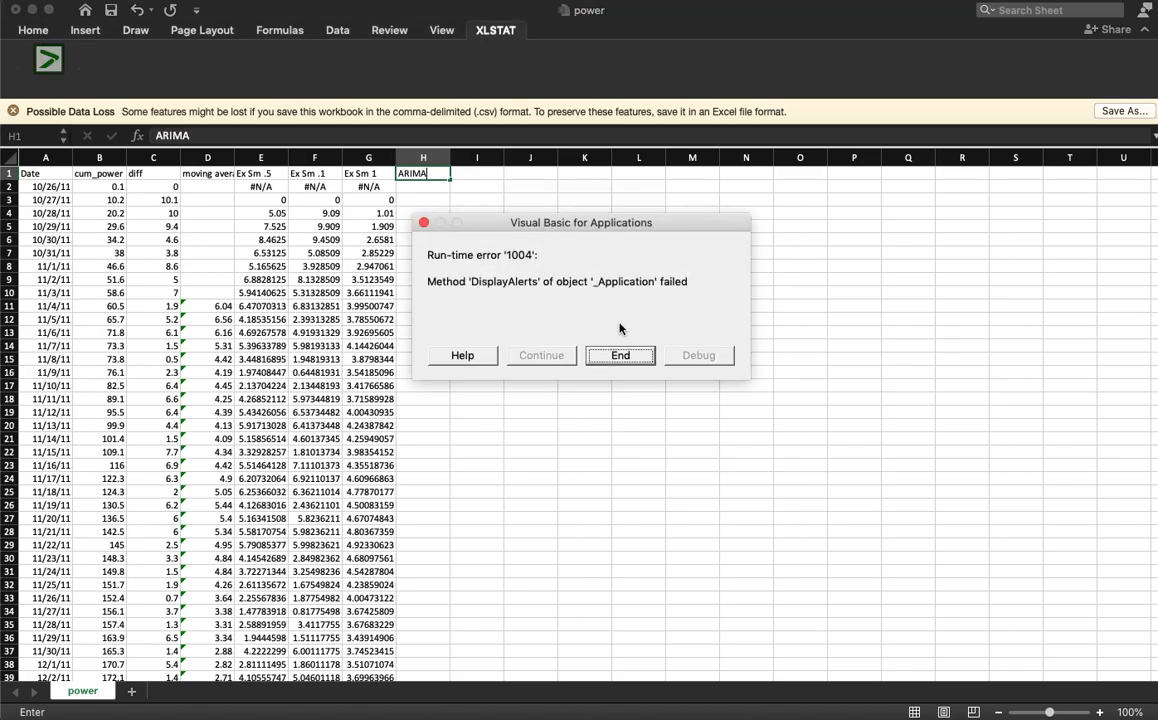
pyautogui.click(620, 355)
pyautogui.click(442, 262)
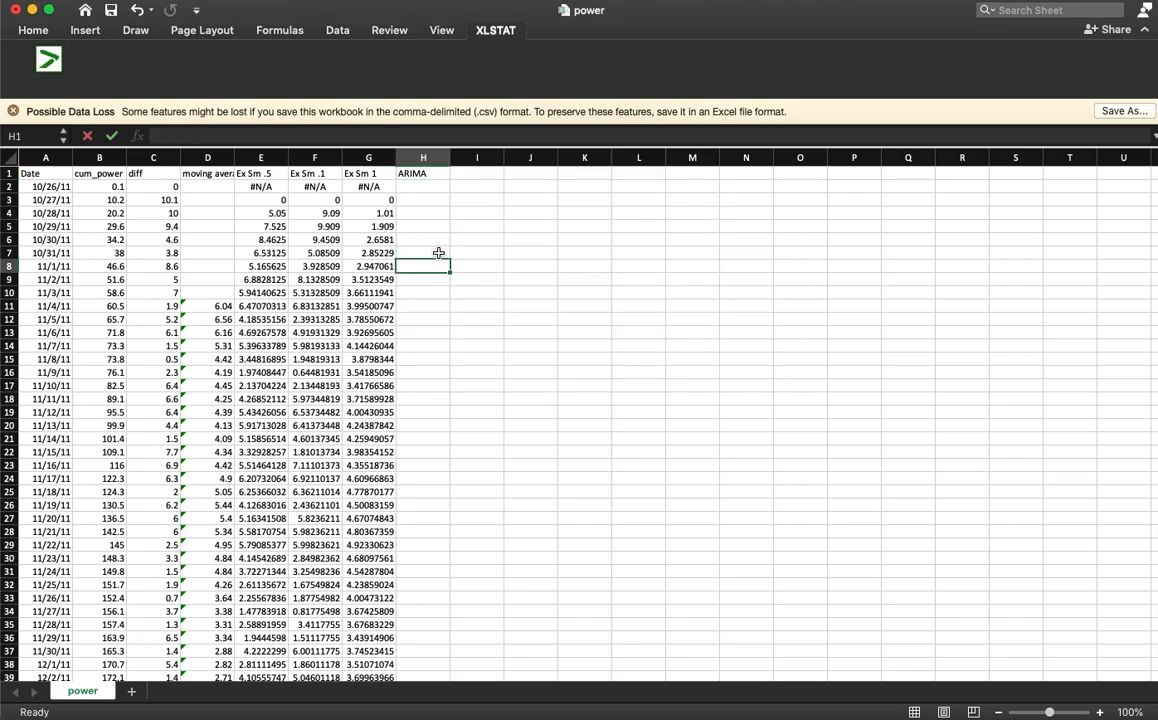
pyautogui.click(87, 135)
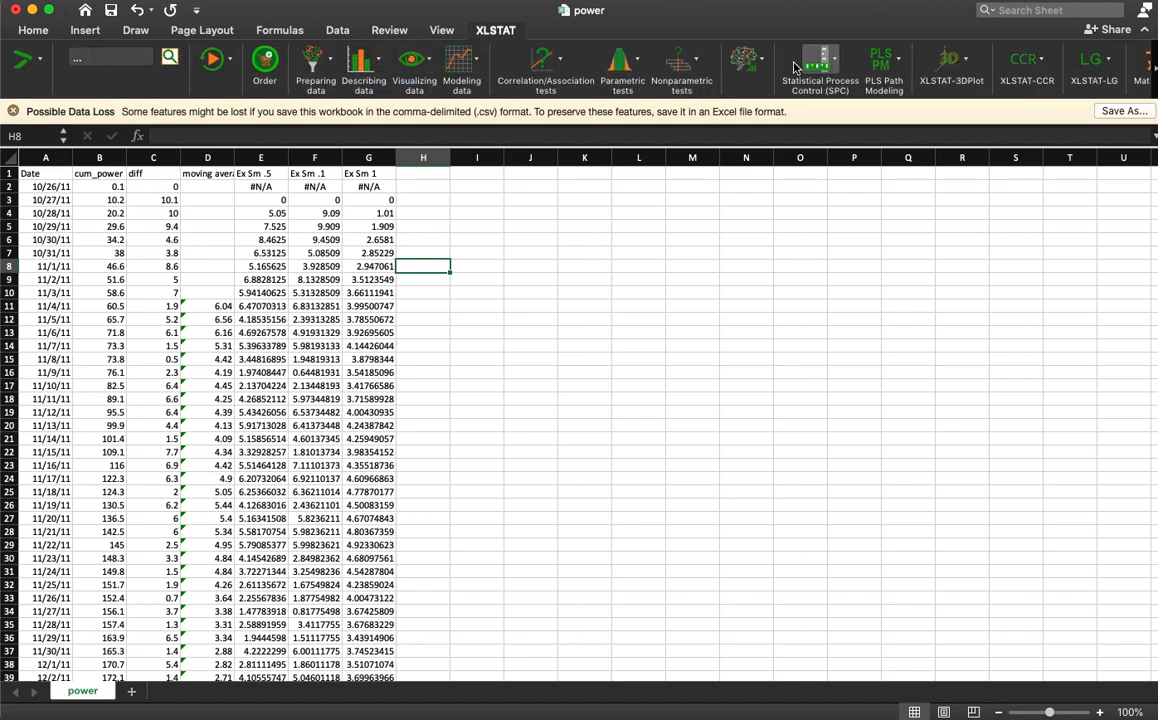
# Start XLSTAT's ARMA model with diff column C as the time series and Date column A as the date data
pyautogui.click(480, 62)
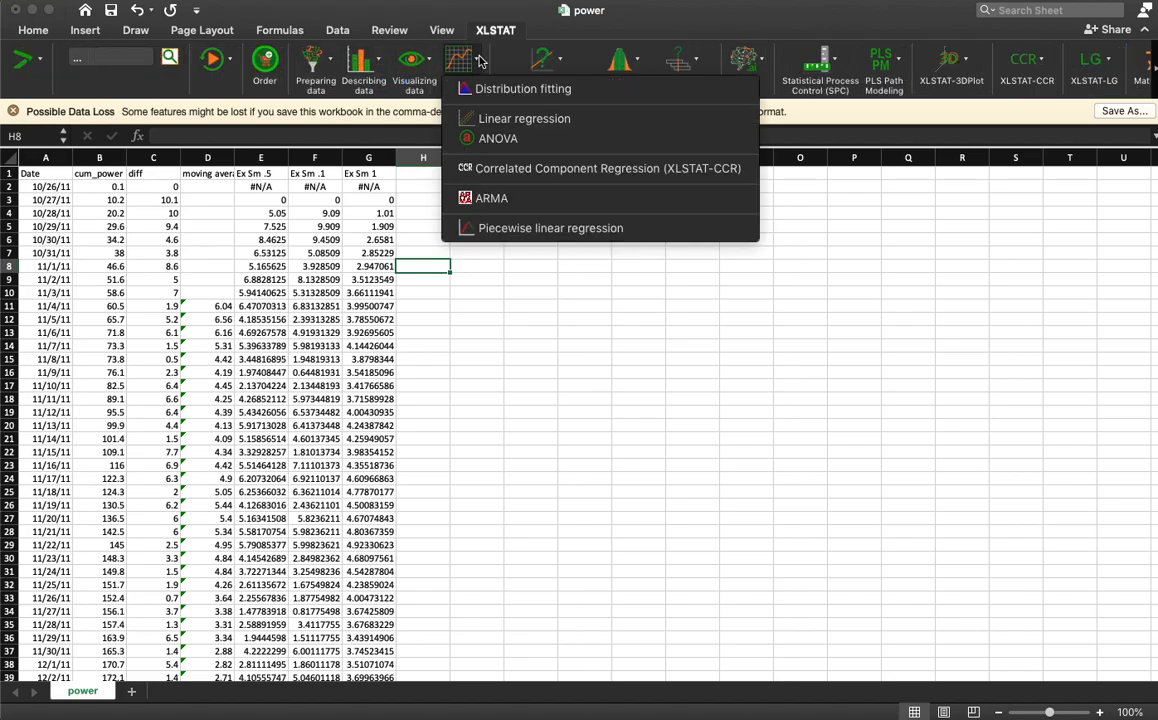
pyautogui.click(505, 200)
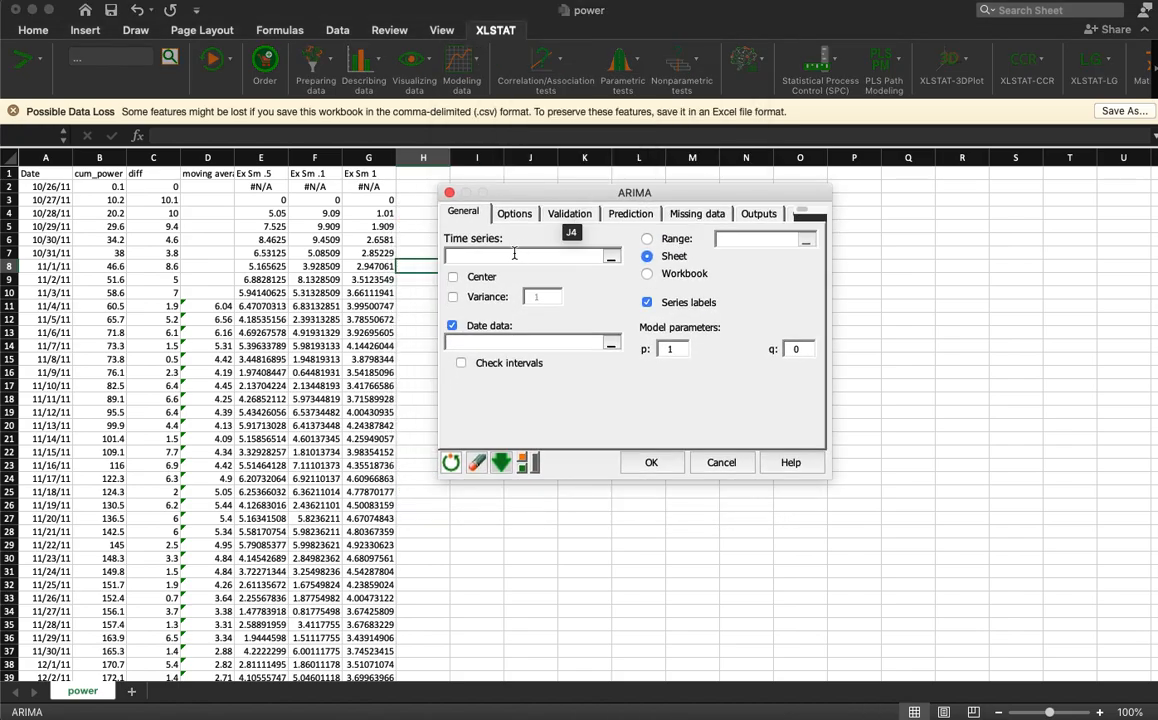
pyautogui.click(170, 156)
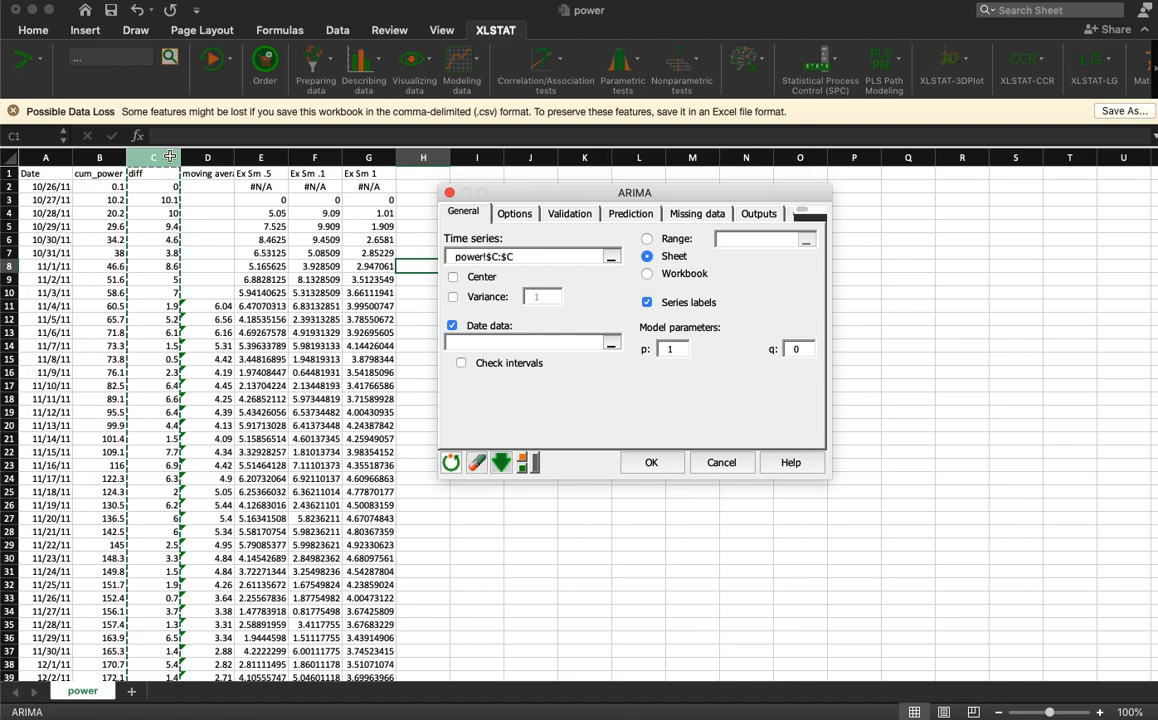
pyautogui.click(470, 342)
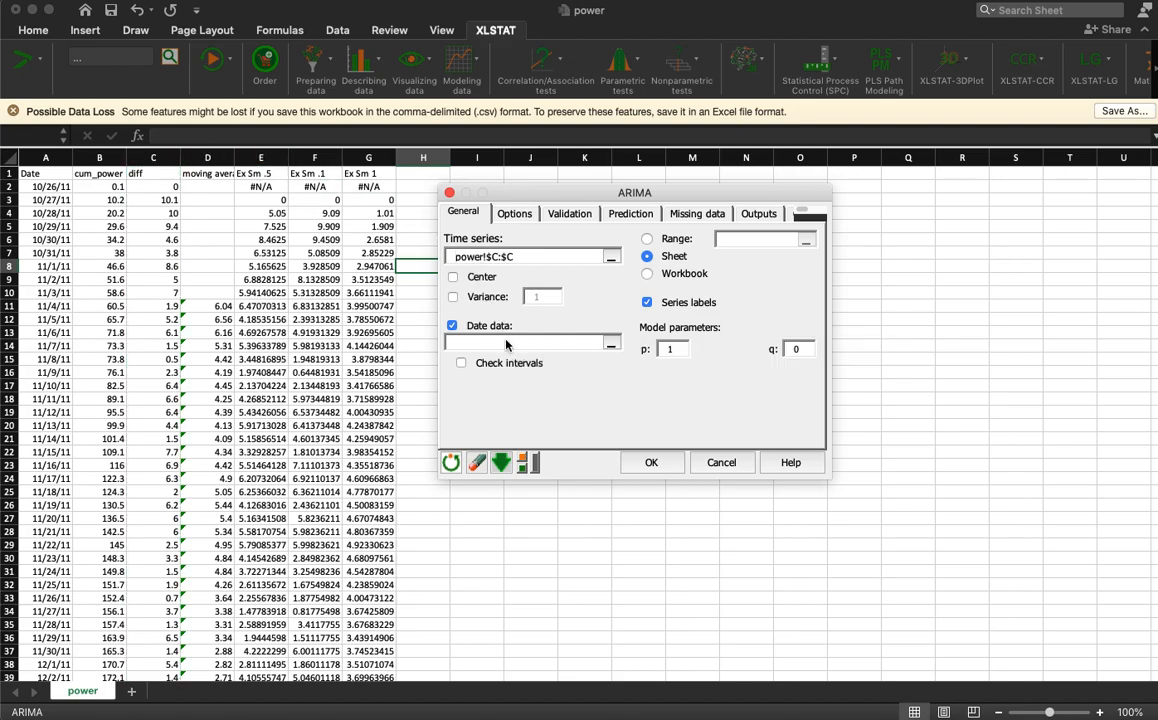
pyautogui.click(45, 157)
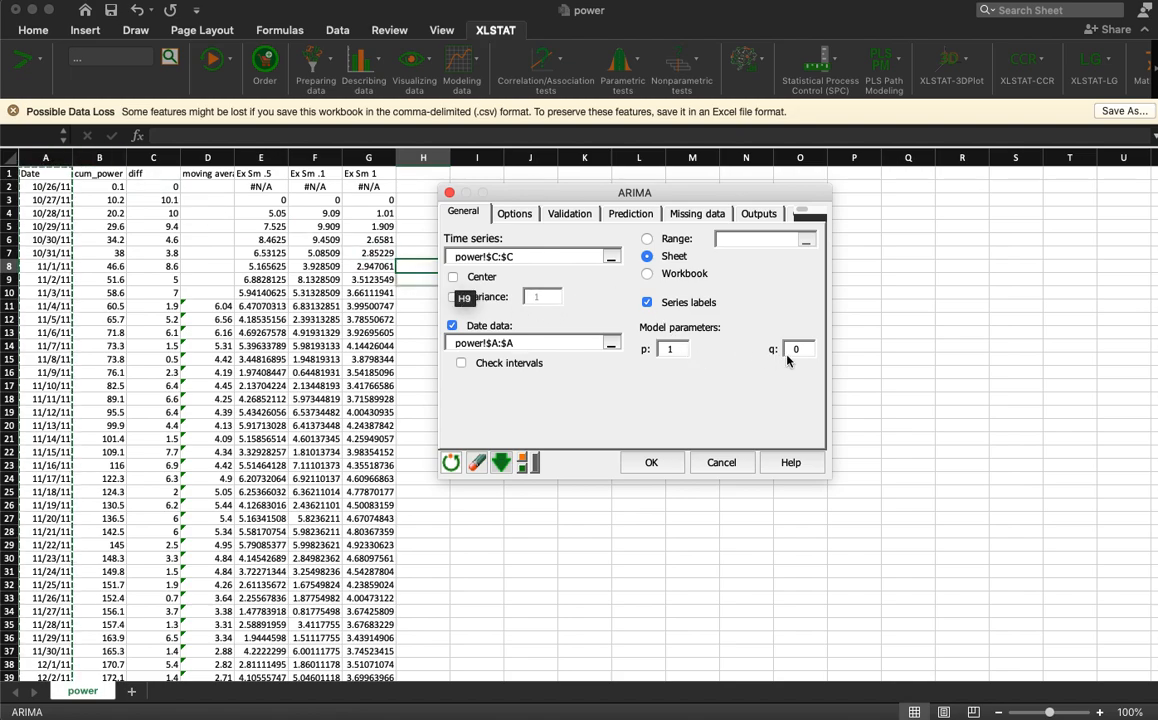
# Review the ARIMA options, validation, prediction, missing data and output settings, and run the model with p 1 and q 0, accepting the selections
pyautogui.click(510, 214)
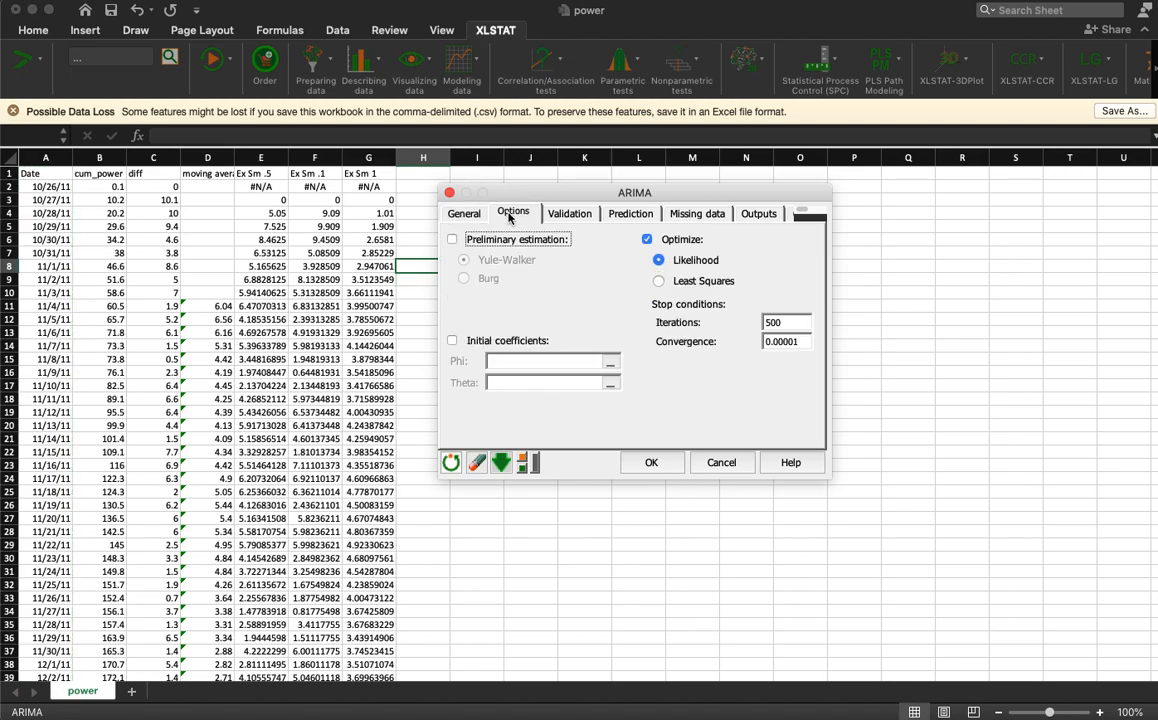
pyautogui.click(567, 214)
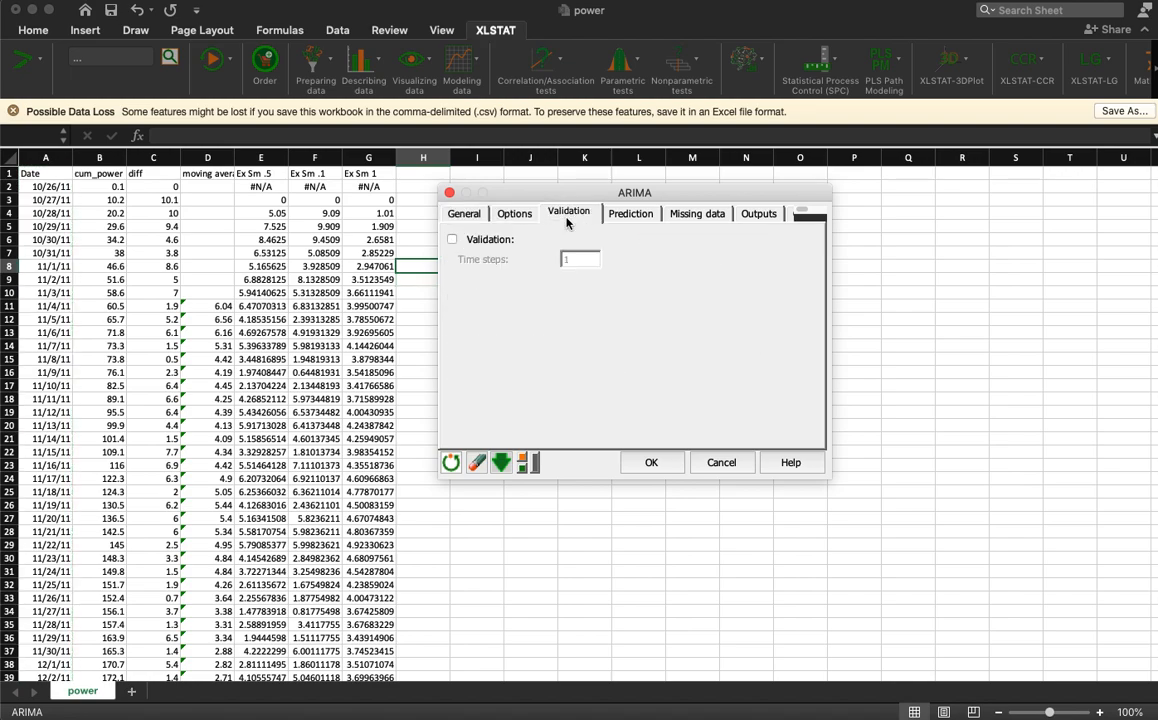
pyautogui.click(653, 217)
pyautogui.click(678, 216)
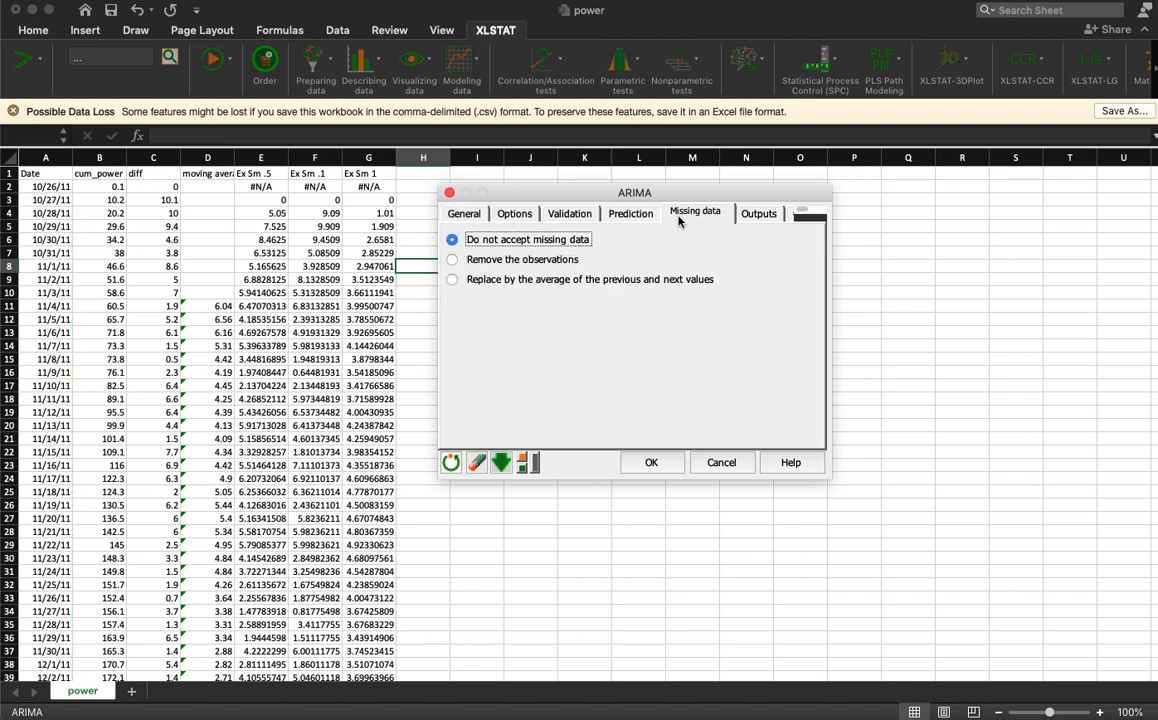
pyautogui.click(755, 215)
pyautogui.click(473, 216)
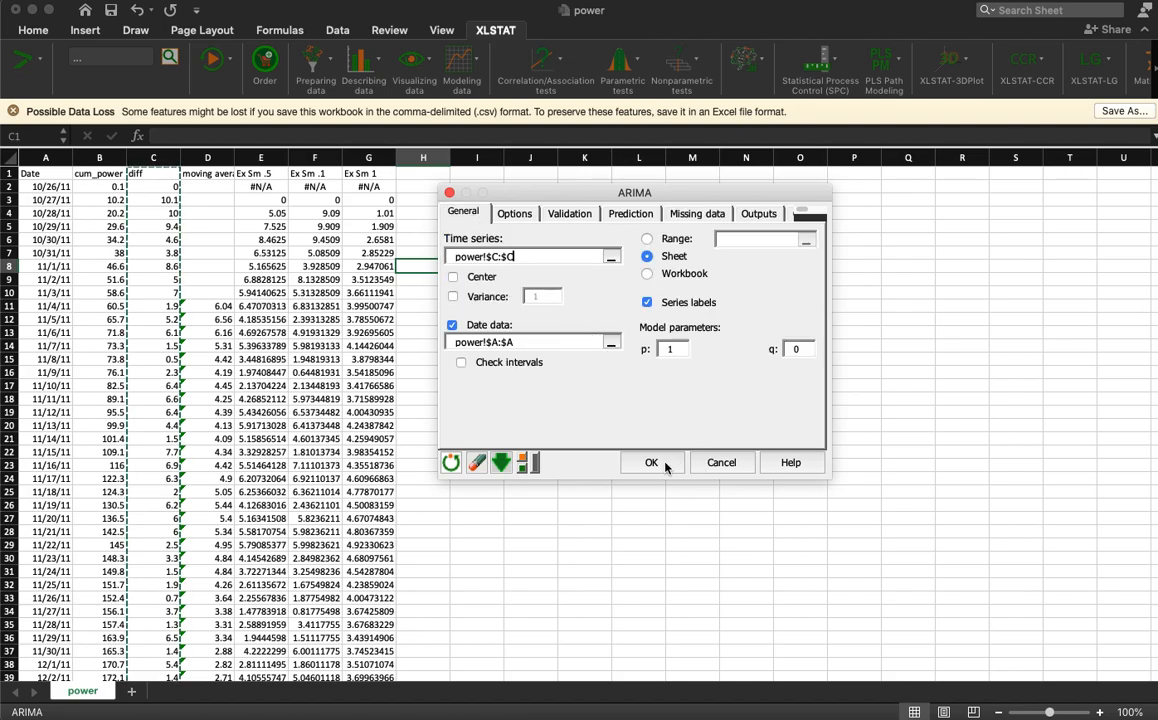
pyautogui.click(651, 463)
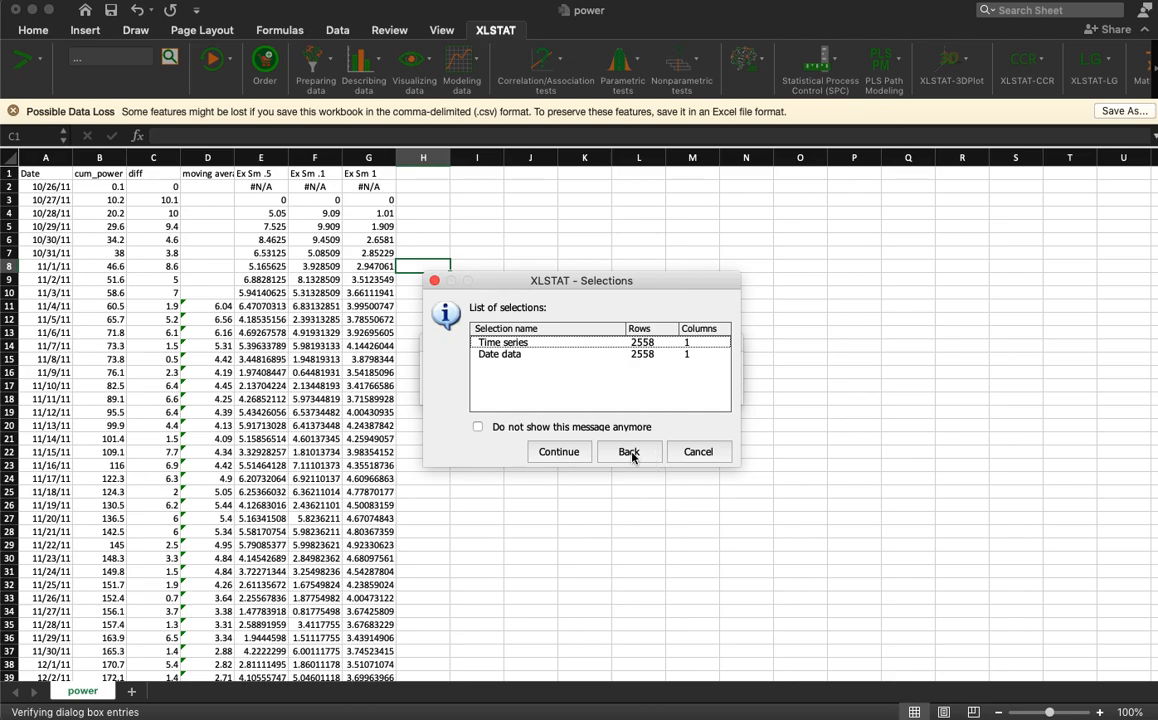
pyautogui.click(560, 452)
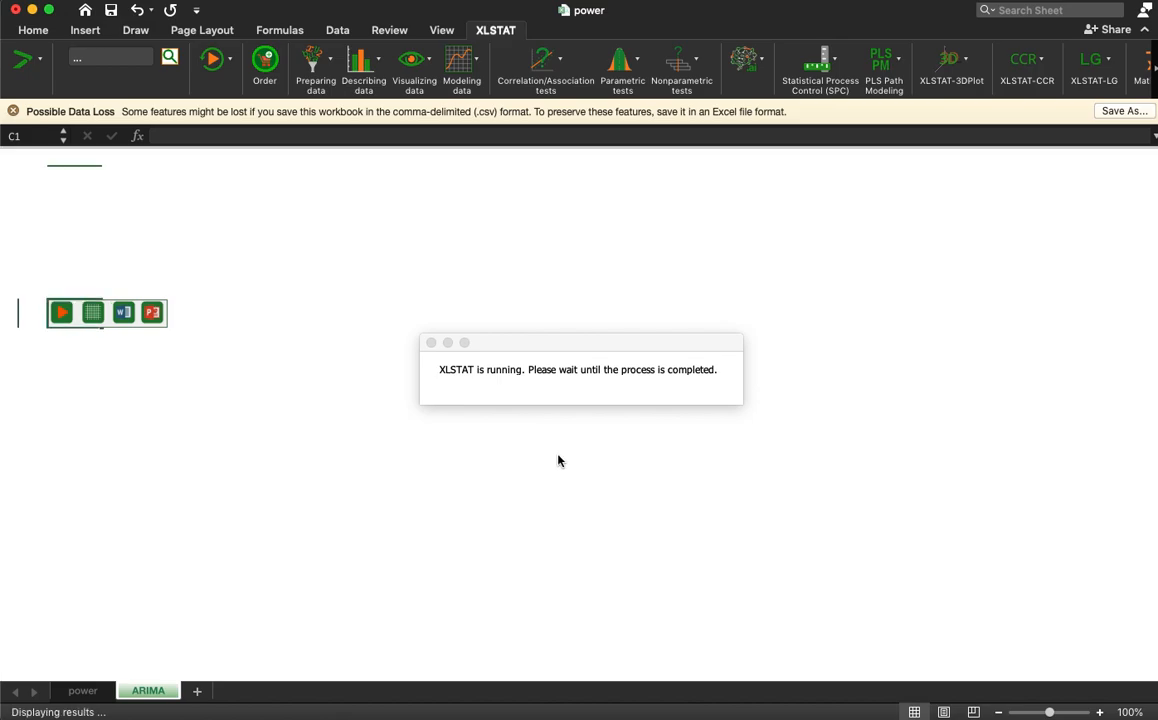
# Widen columns B and C on the ARIMA results sheet so the goodness of fit statistics are readable
pyautogui.scroll(-2, 399, 467)
pyautogui.scroll(-5, 399, 467)
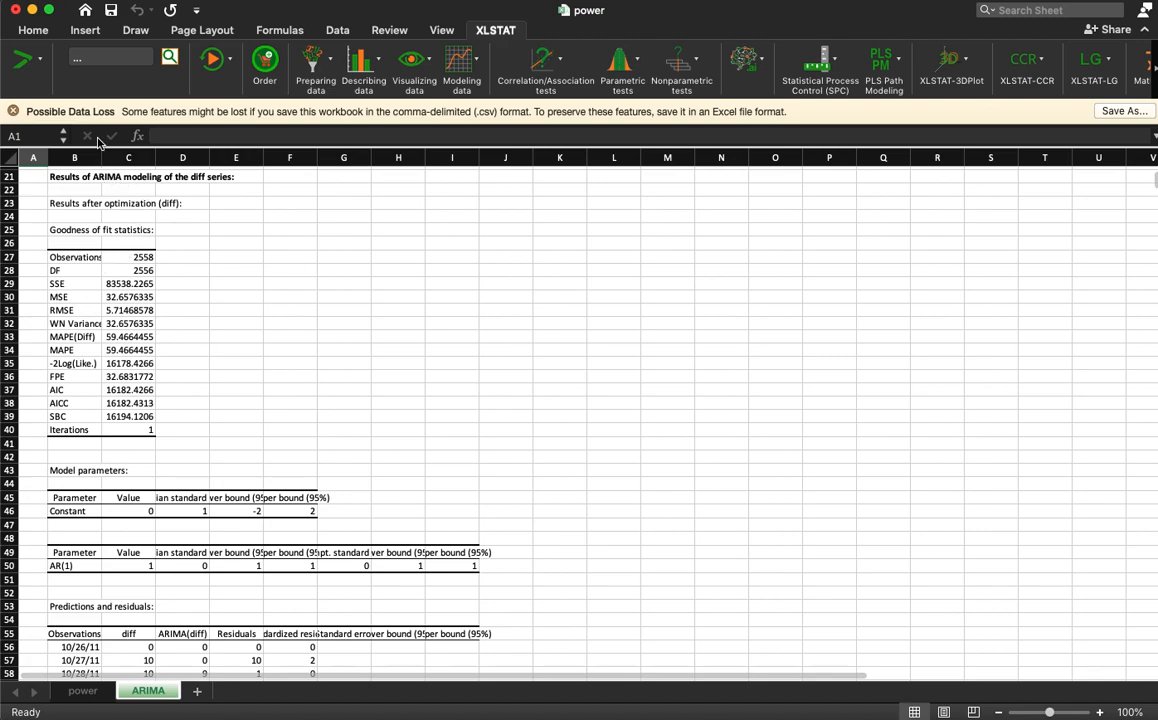
pyautogui.moveTo(102, 154); pyautogui.dragTo(294, 155)
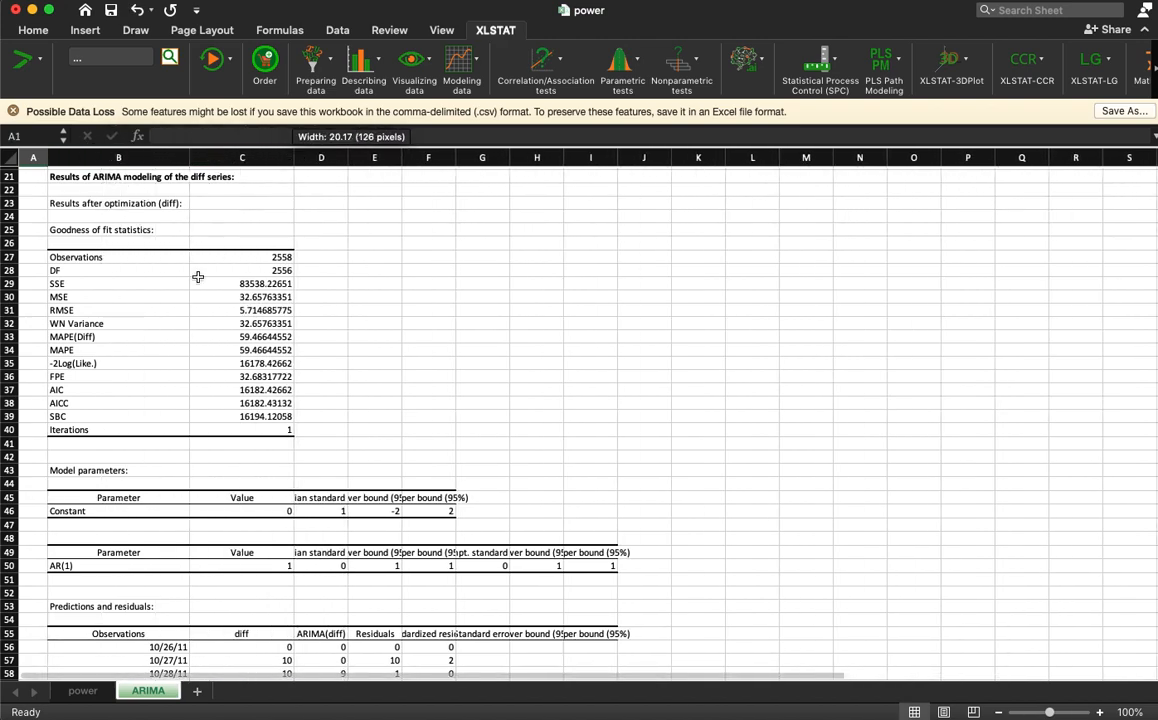
# Examine the goodness of fit statistics: MSE, RMSE, MAPE, AIC and AICC
pyautogui.click(182, 296)
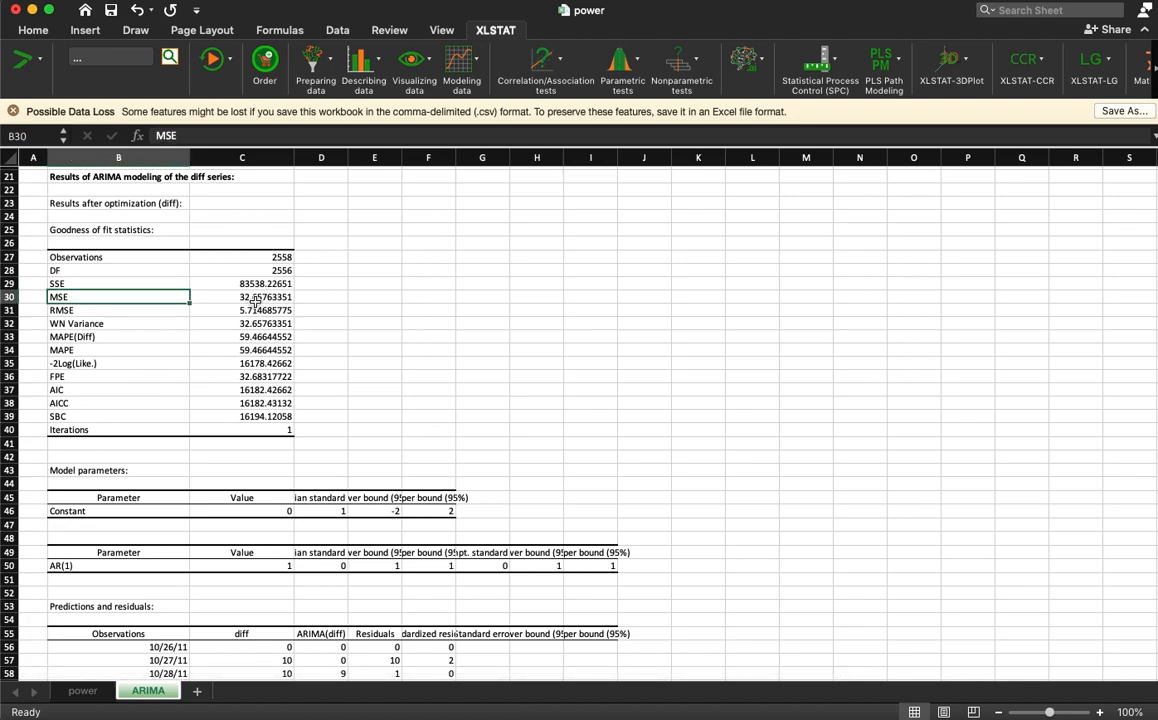
pyautogui.click(255, 296)
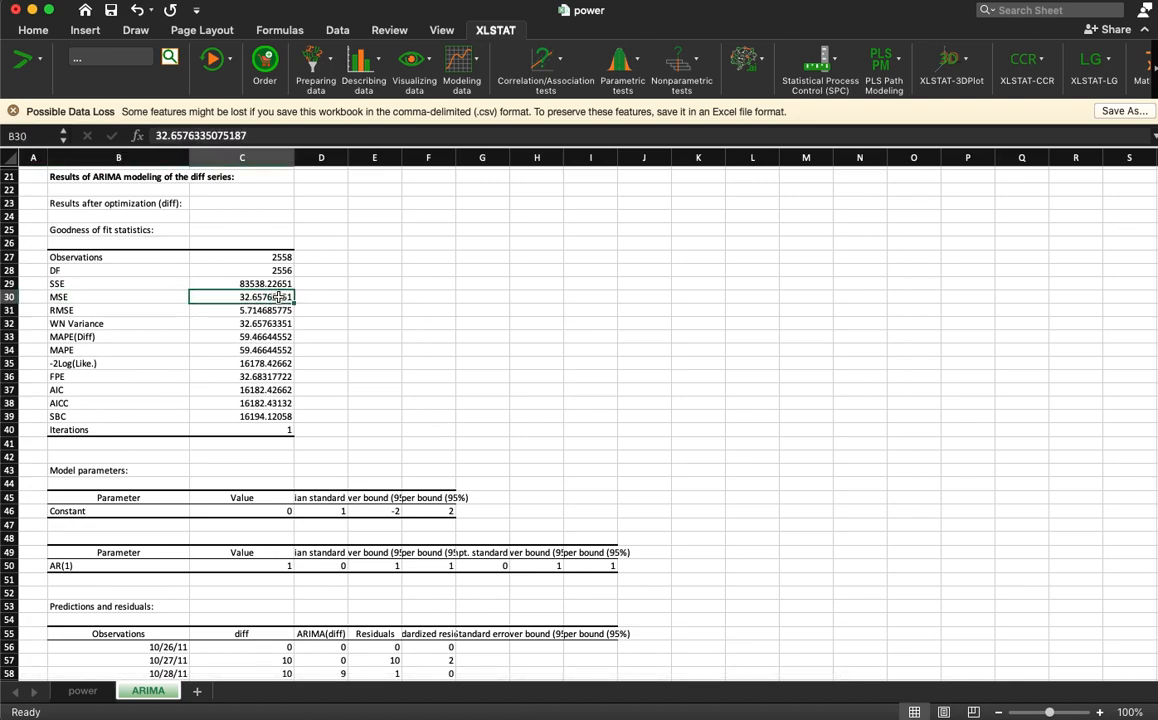
pyautogui.click(246, 311)
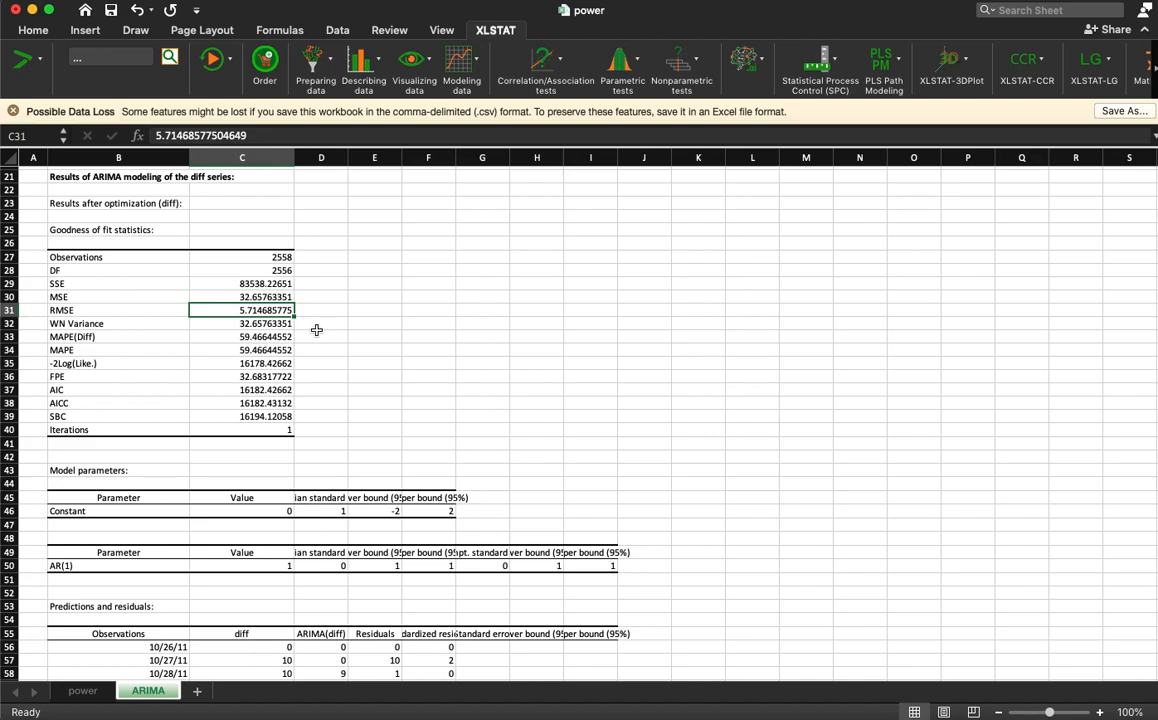
pyautogui.click(267, 349)
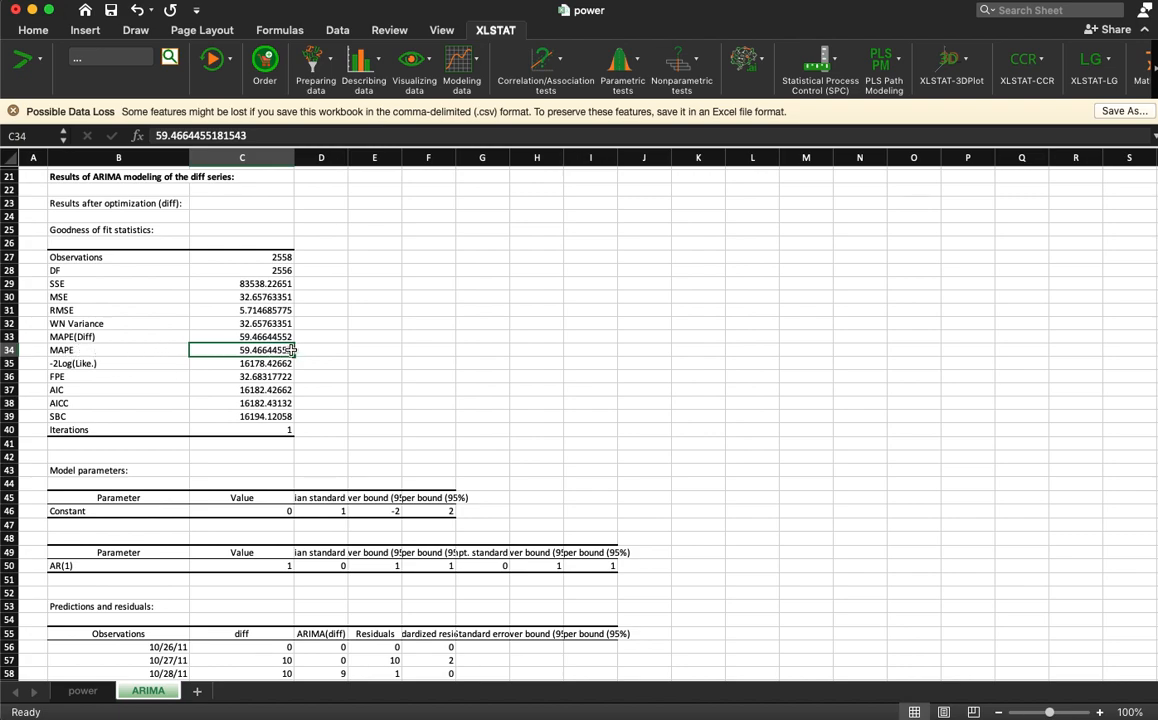
pyautogui.scroll(-2, 280, 383)
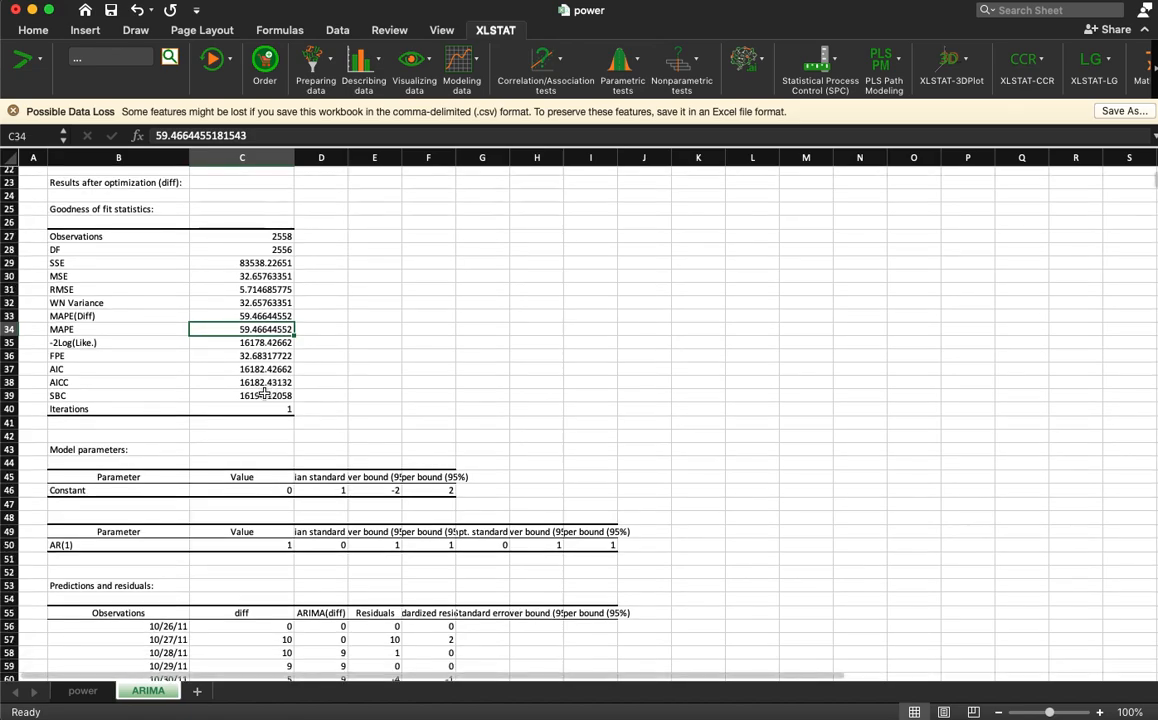
pyautogui.moveTo(257, 371); pyautogui.dragTo(258, 382)
# Examine the ARIMA model parameters and compare the diff values with the ARIMA(diff) predictions
pyautogui.scroll(-5, 206, 401)
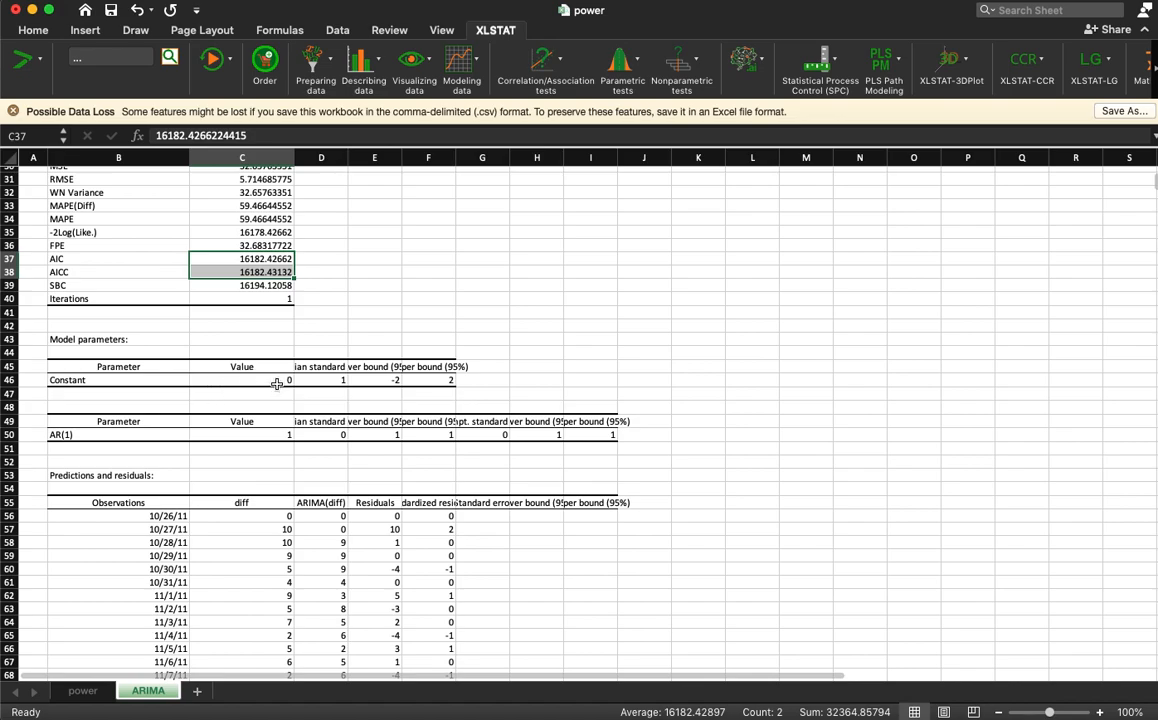
pyautogui.moveTo(277, 384); pyautogui.dragTo(308, 383)
pyautogui.scroll(-8, 300, 400)
pyautogui.scroll(-3, 310, 350)
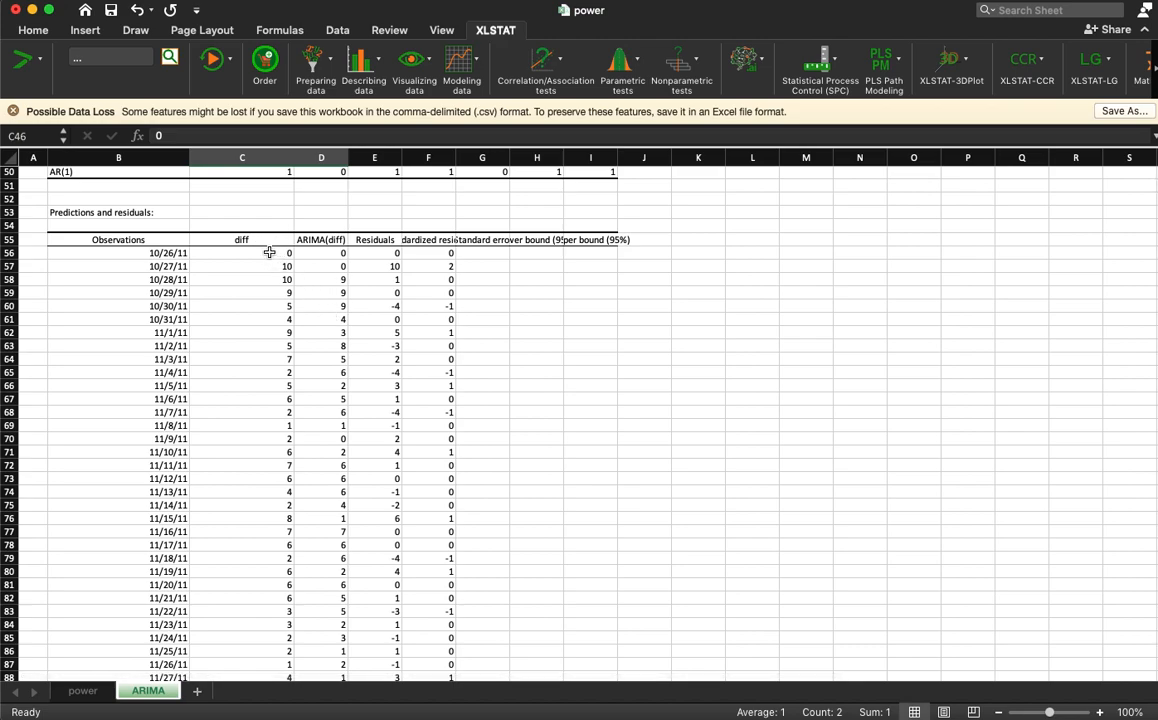
pyautogui.moveTo(269, 252); pyautogui.dragTo(278, 287)
pyautogui.click(320, 253)
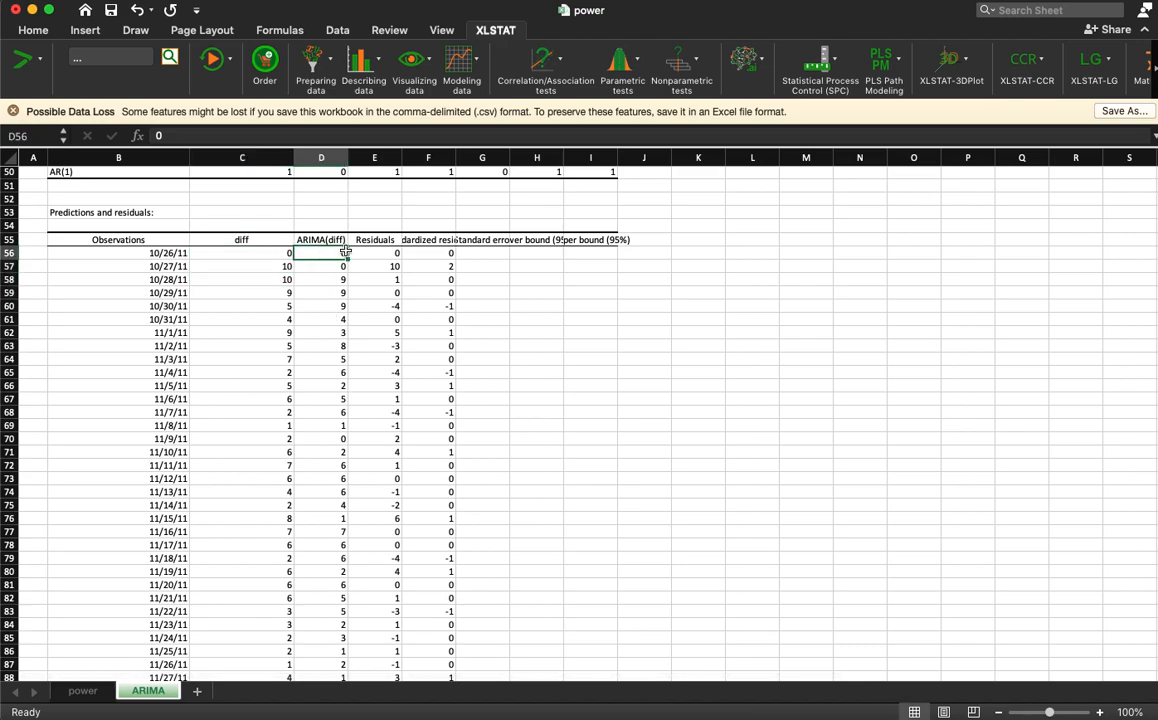
pyautogui.moveTo(342, 264); pyautogui.dragTo(338, 292)
pyautogui.click(328, 253)
pyautogui.scroll(2, 318, 270)
pyautogui.scroll(-1, 317, 270)
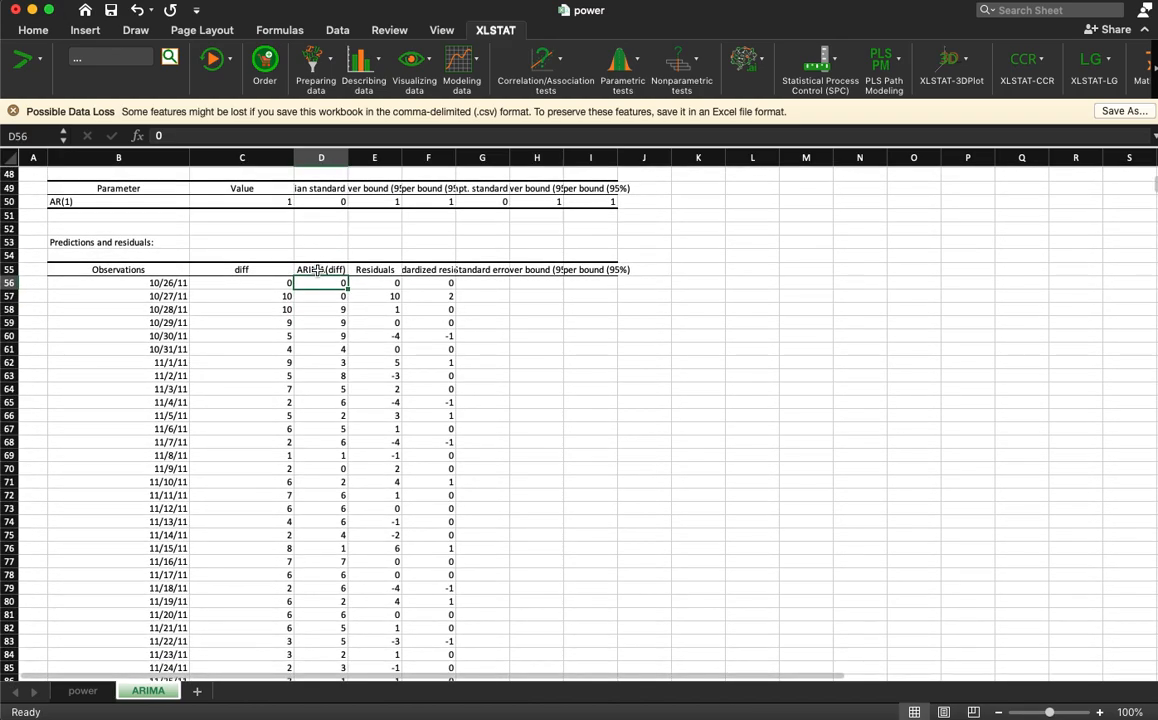
# Insert a 2-D line chart of Observations, diff and ARIMA(diff), covering row 55 headers through the last predicted date
pyautogui.moveTo(125, 264); pyautogui.dragTo(317, 270)
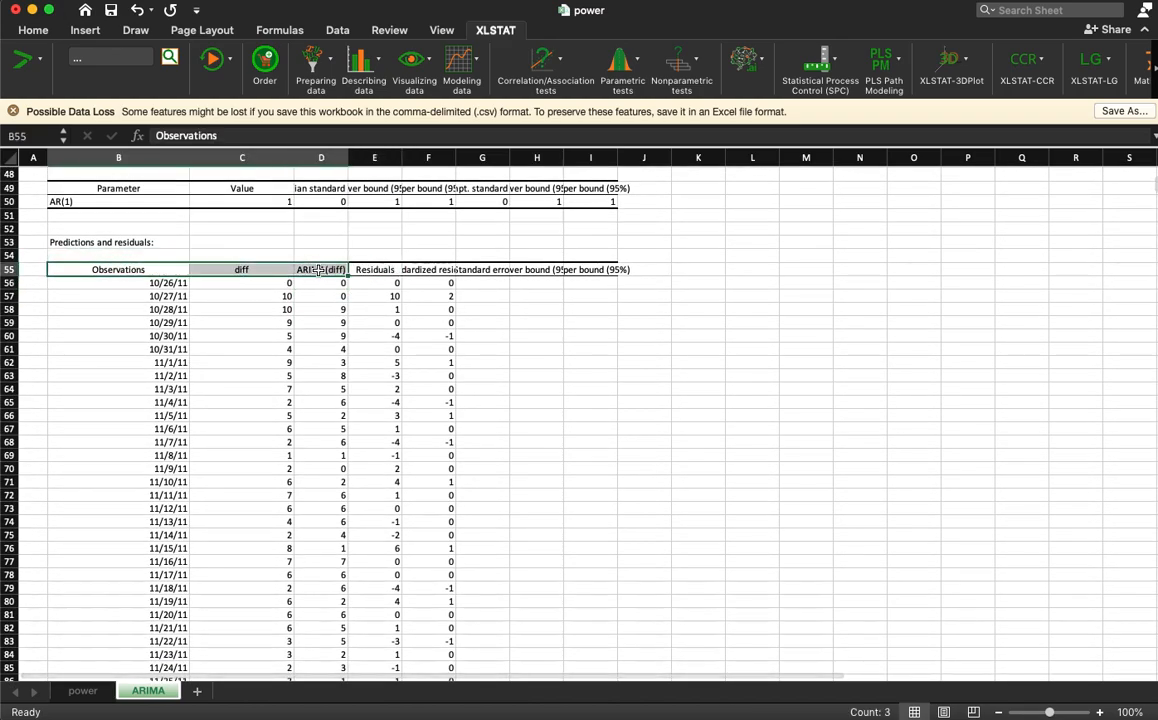
pyautogui.press('super+shift+Down')
pyautogui.scroll(10, 318, 270)
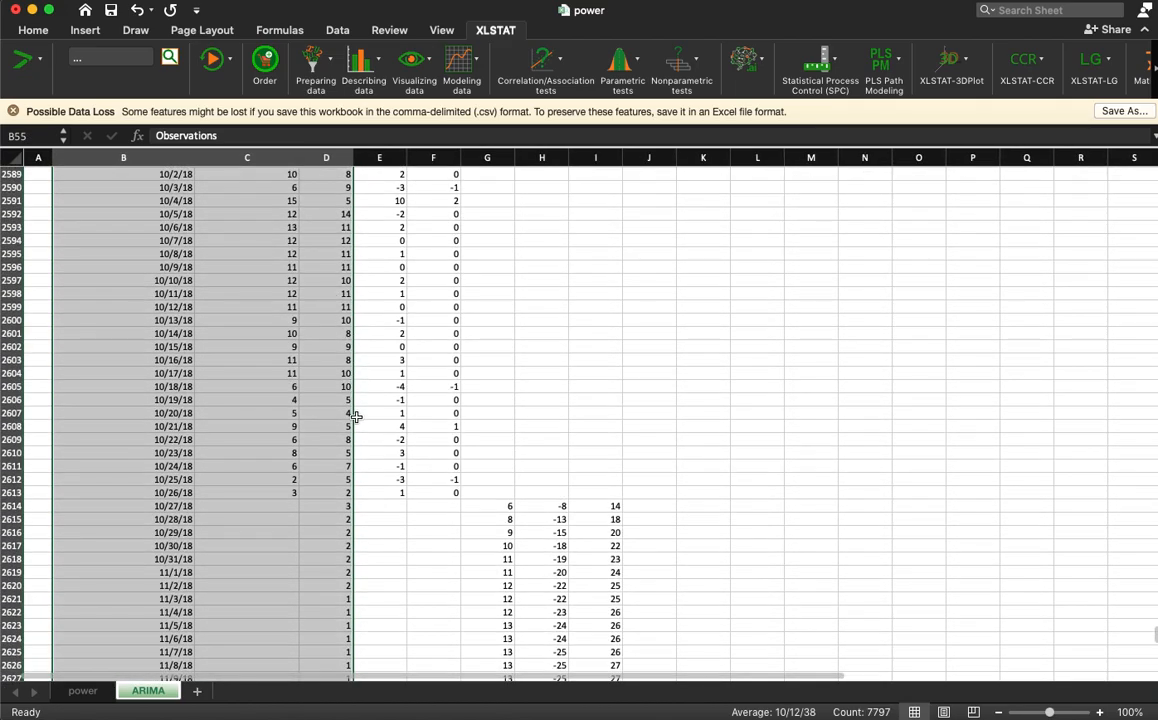
pyautogui.scroll(-5, 346, 450)
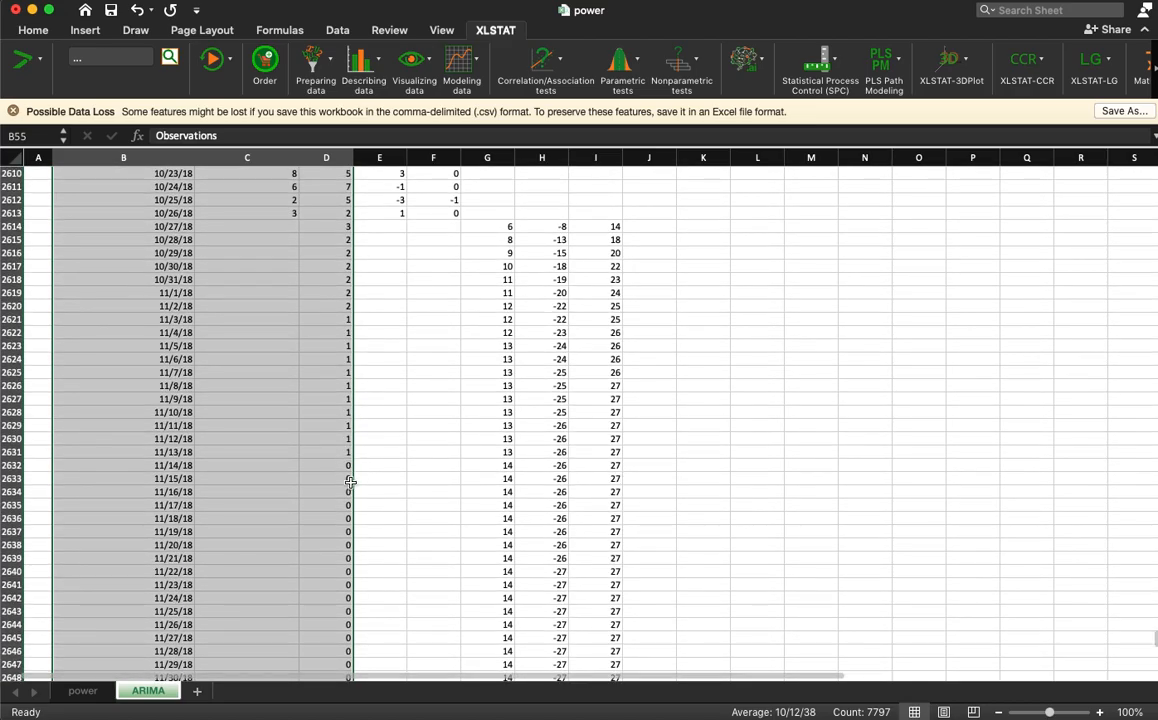
pyautogui.scroll(4, 332, 424)
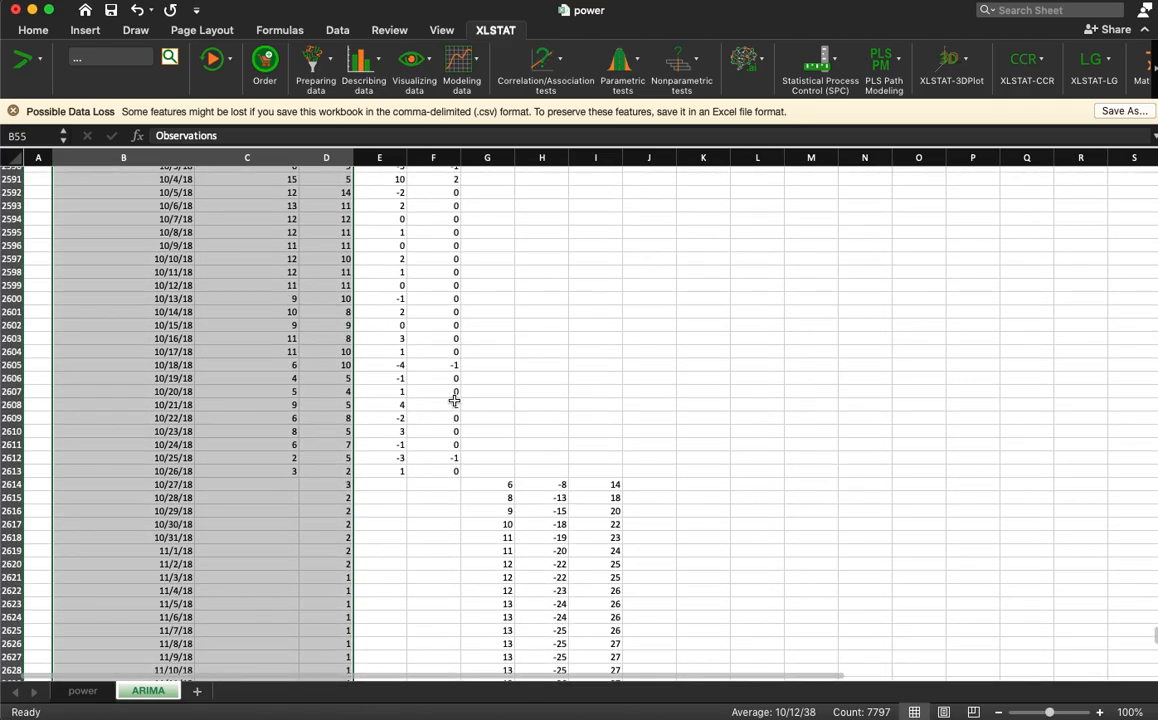
pyautogui.scroll(20, 485, 403)
pyautogui.scroll(20, 485, 403)
pyautogui.scroll(12, 448, 290)
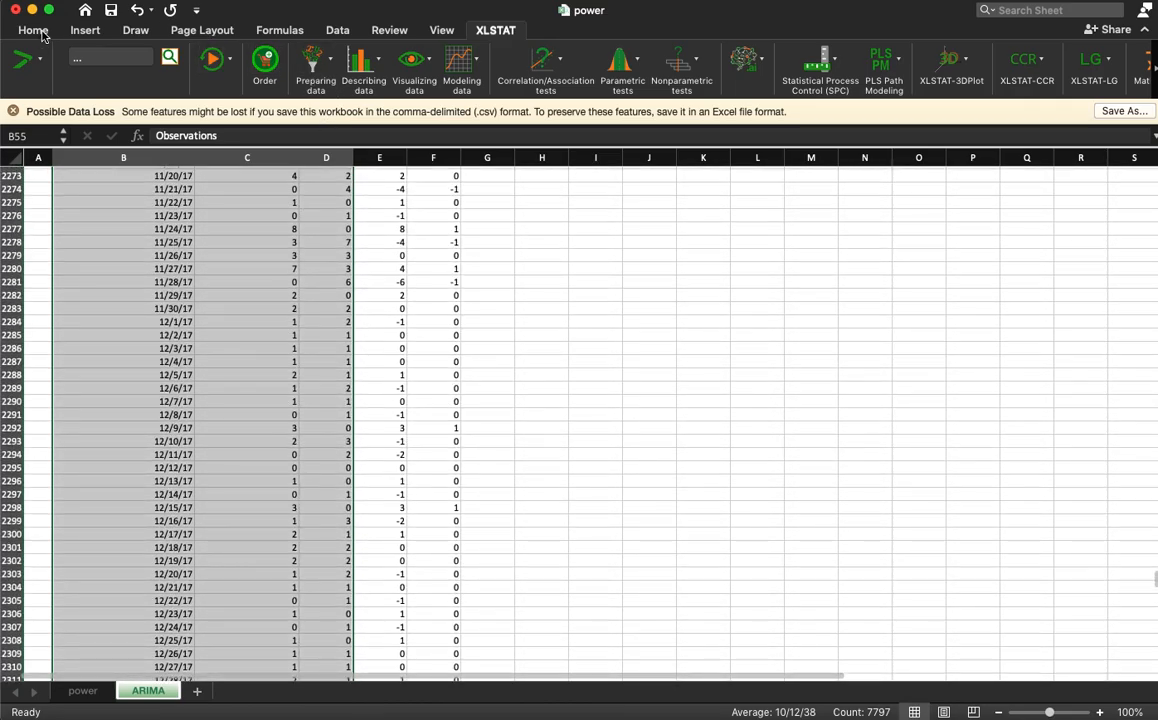
pyautogui.click(34, 31)
pyautogui.click(97, 32)
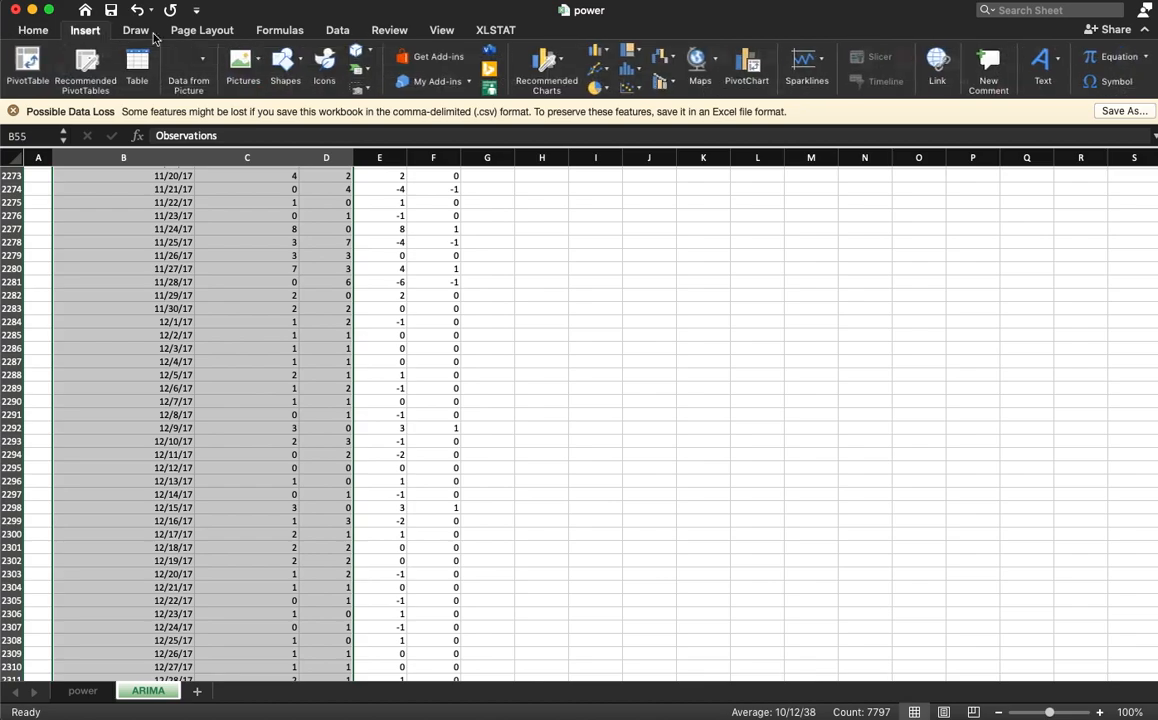
pyautogui.click(598, 69)
pyautogui.click(617, 130)
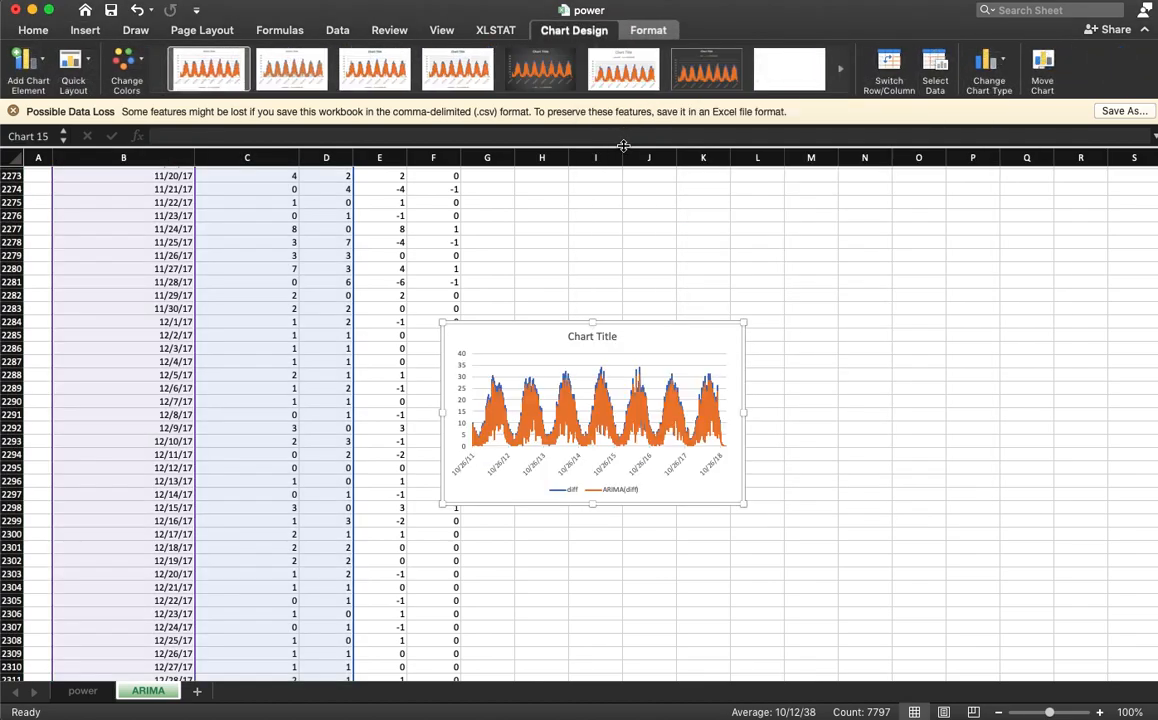
# Enlarge the line chart to compare diff with the ARIMA(diff) predictions, and delete the chart
pyautogui.moveTo(742, 506); pyautogui.dragTo(944, 523)
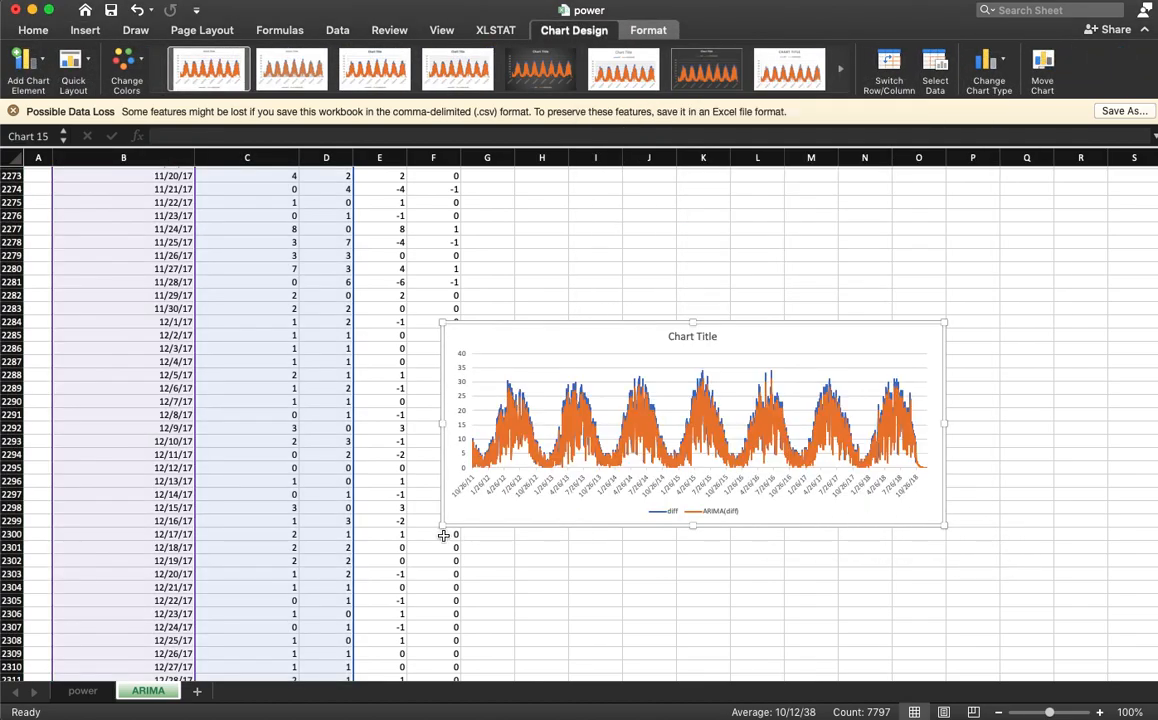
pyautogui.moveTo(437, 529); pyautogui.dragTo(232, 576)
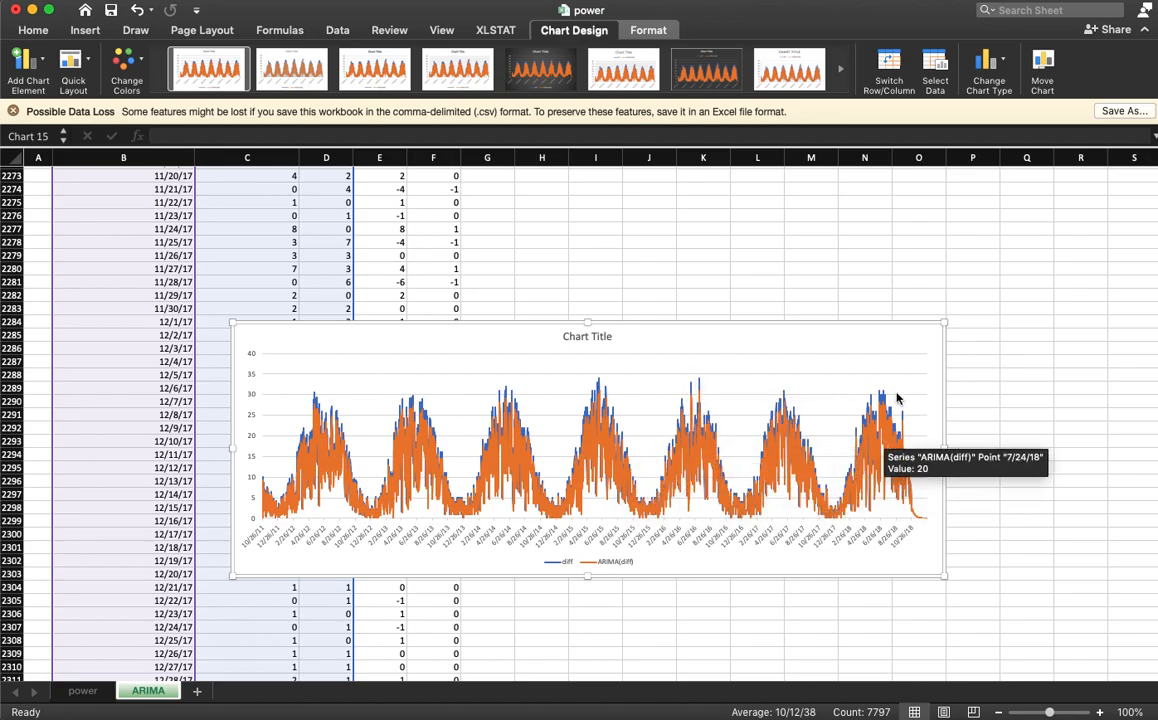
pyautogui.click(865, 242)
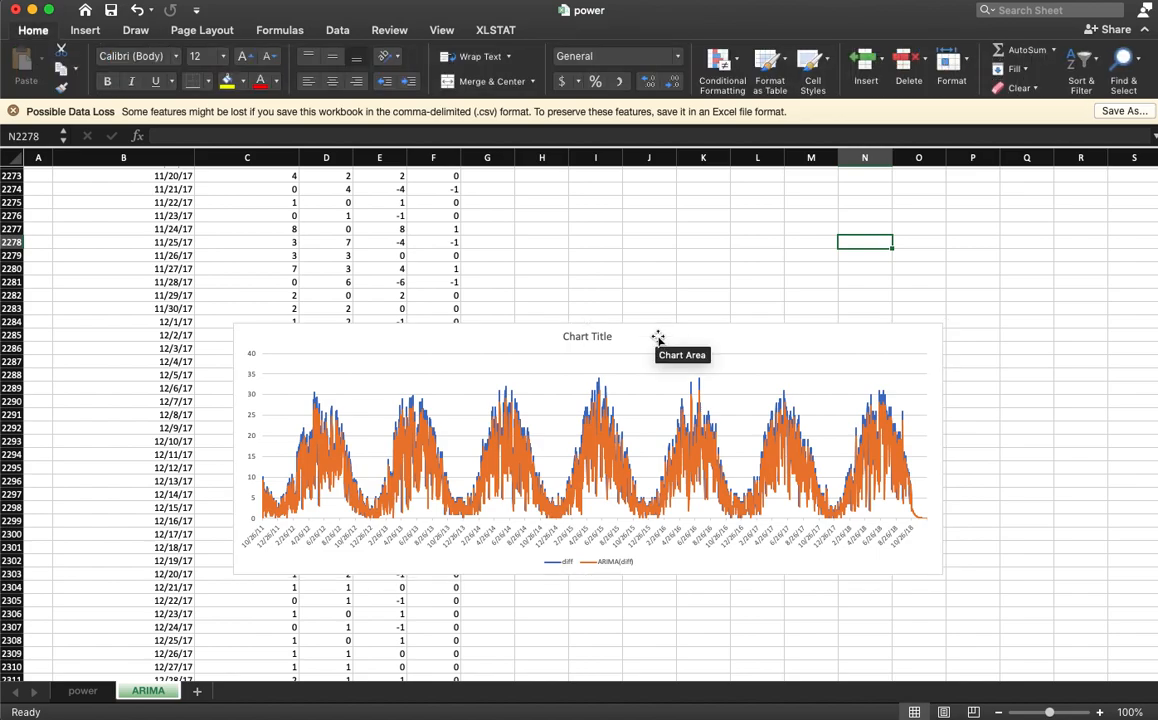
pyautogui.click(658, 336)
pyautogui.press('Delete')
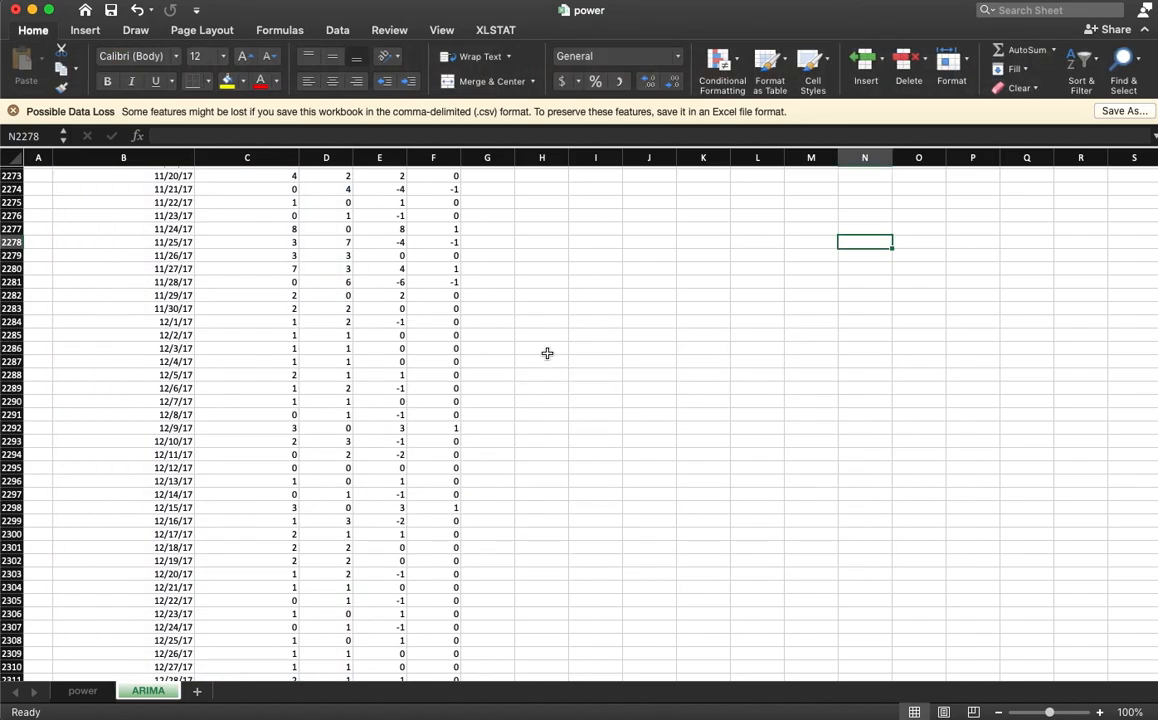
# Copy the standard error values in G2614:G2673 over the ARIMA(diff) predictions starting at D2614
pyautogui.click(509, 365)
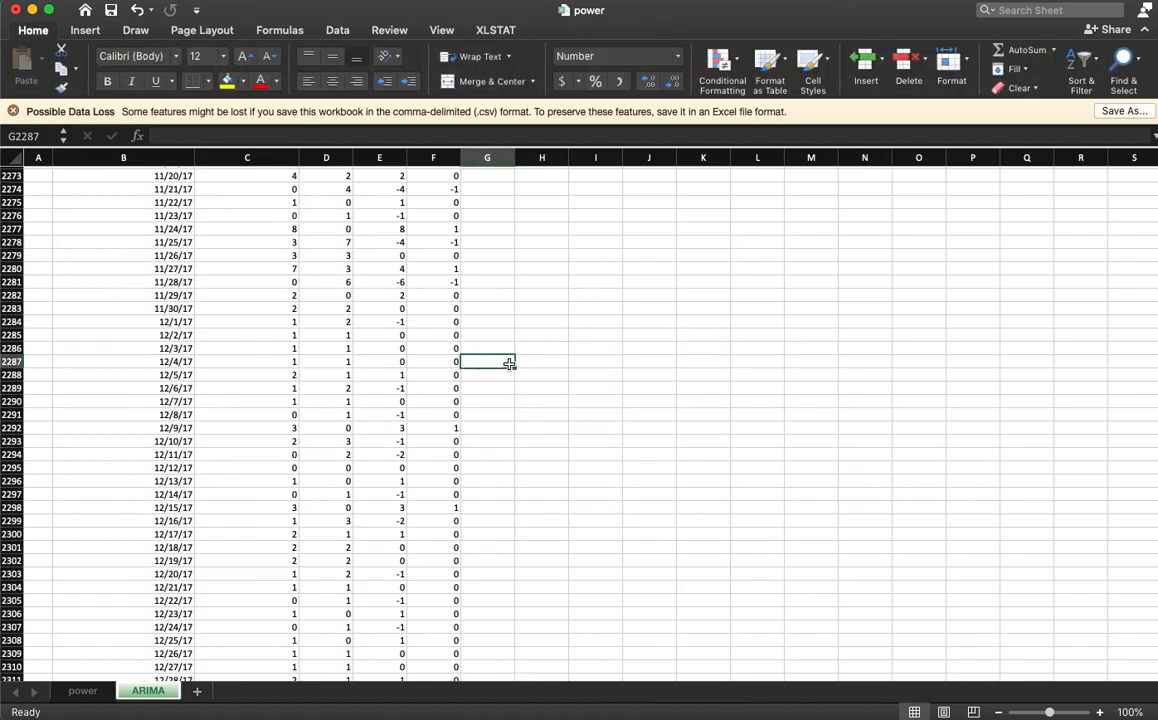
pyautogui.press('super+Down')
pyautogui.press('Down')
pyautogui.press('Up')
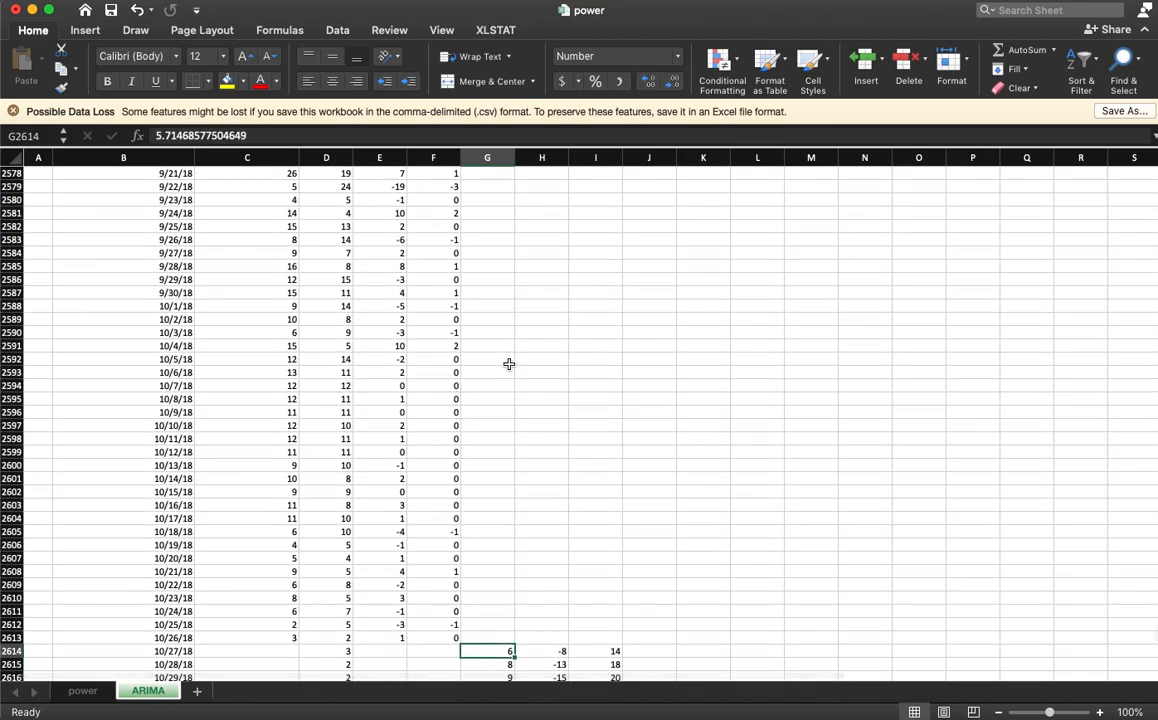
pyautogui.scroll(-5, 510, 390)
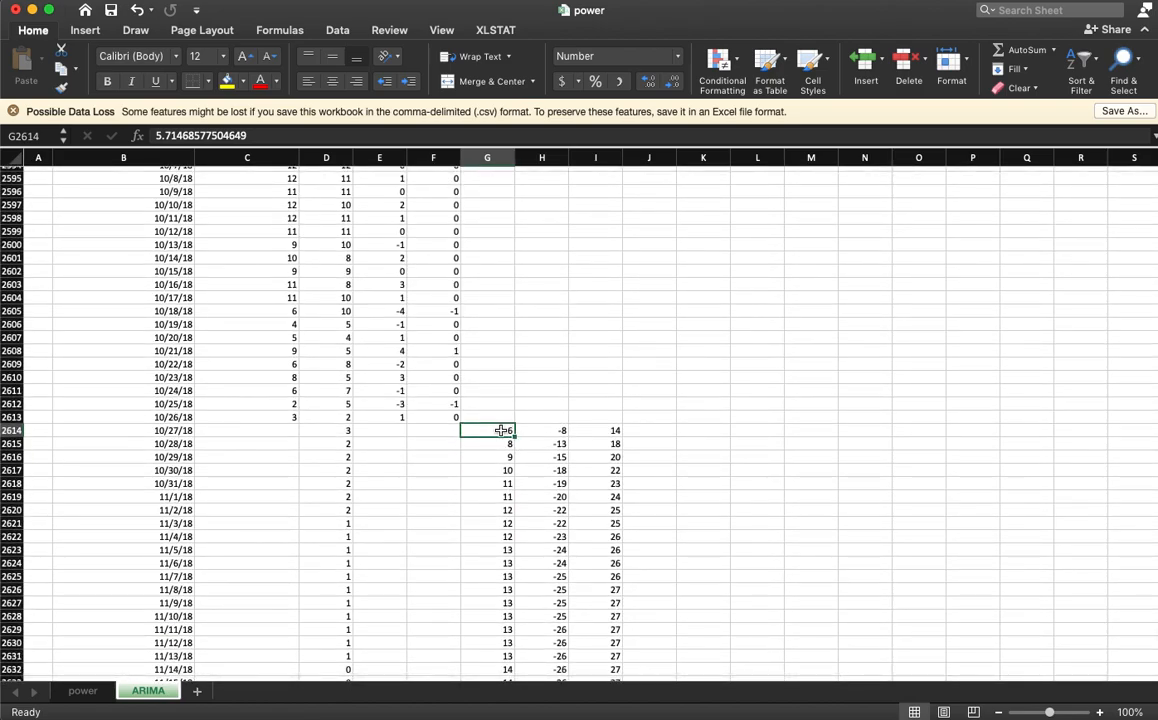
pyautogui.press('super+shift+Down')
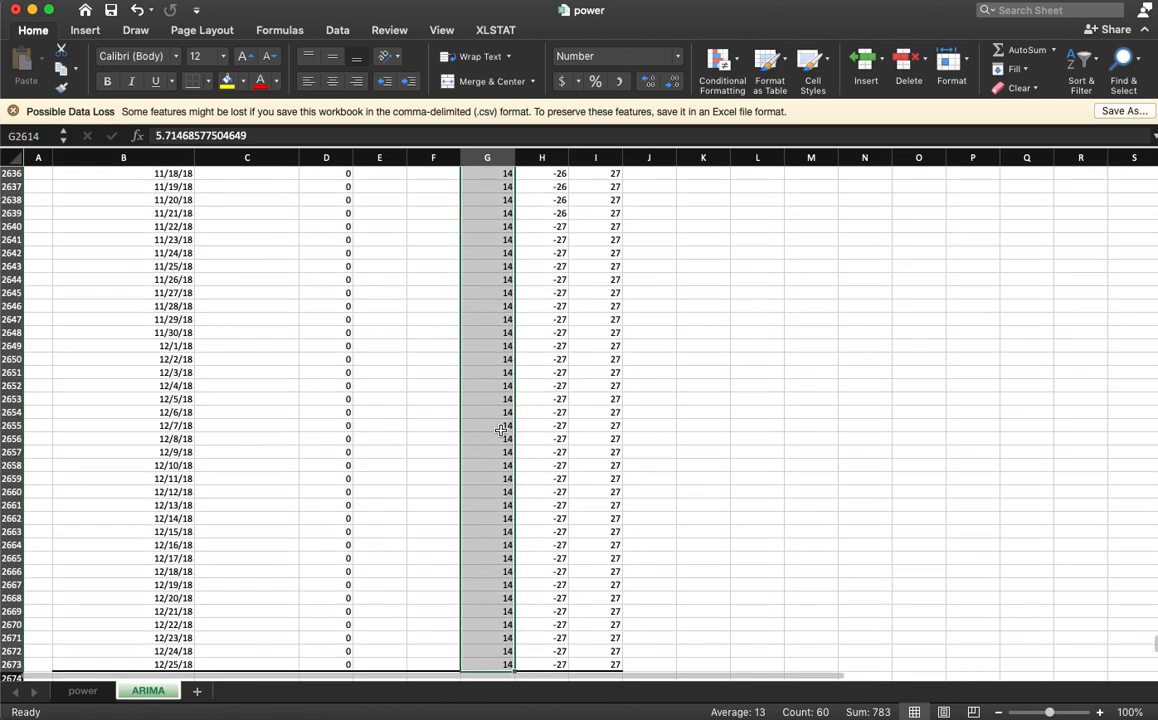
pyautogui.press('super+c')
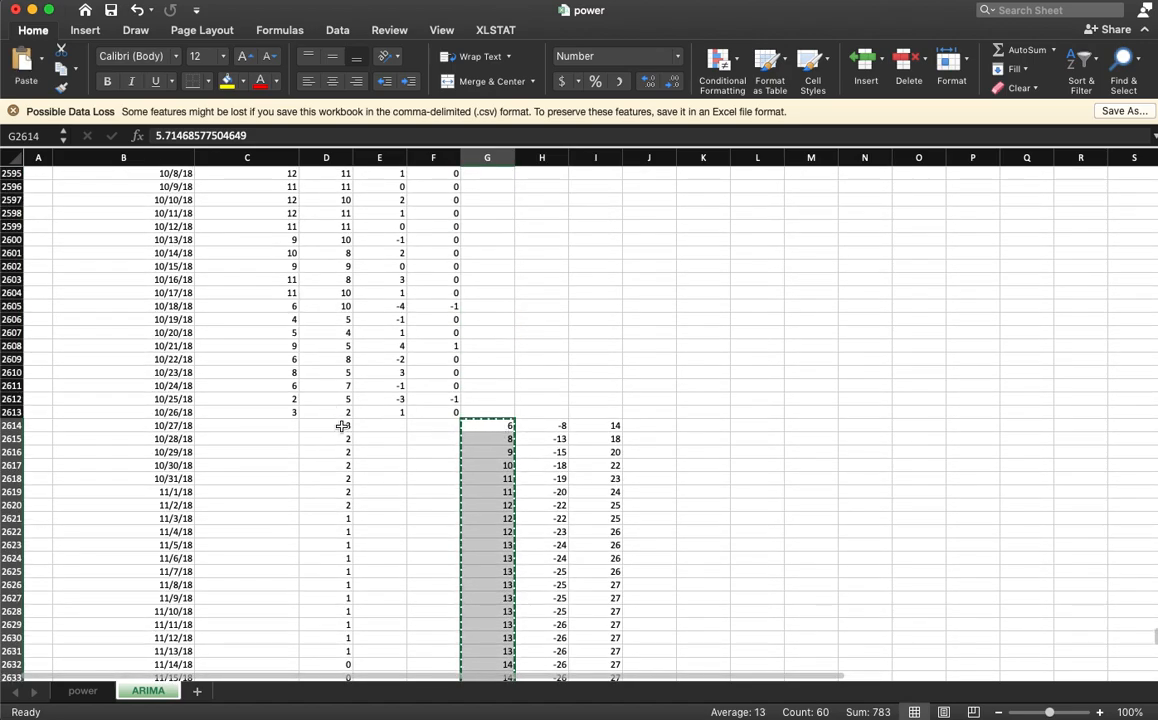
pyautogui.click(342, 427)
pyautogui.press('super+v')
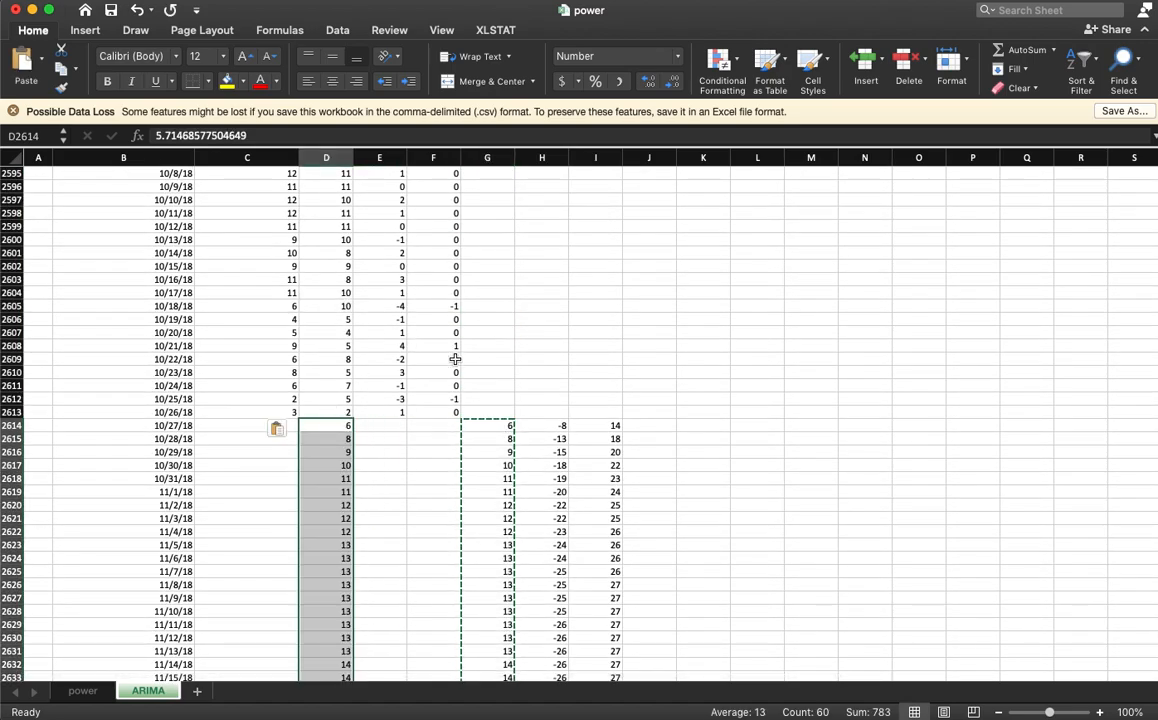
pyautogui.scroll(1, 218, 180)
pyautogui.click(219, 209)
pyautogui.moveTo(172, 158); pyautogui.dragTo(340, 190)
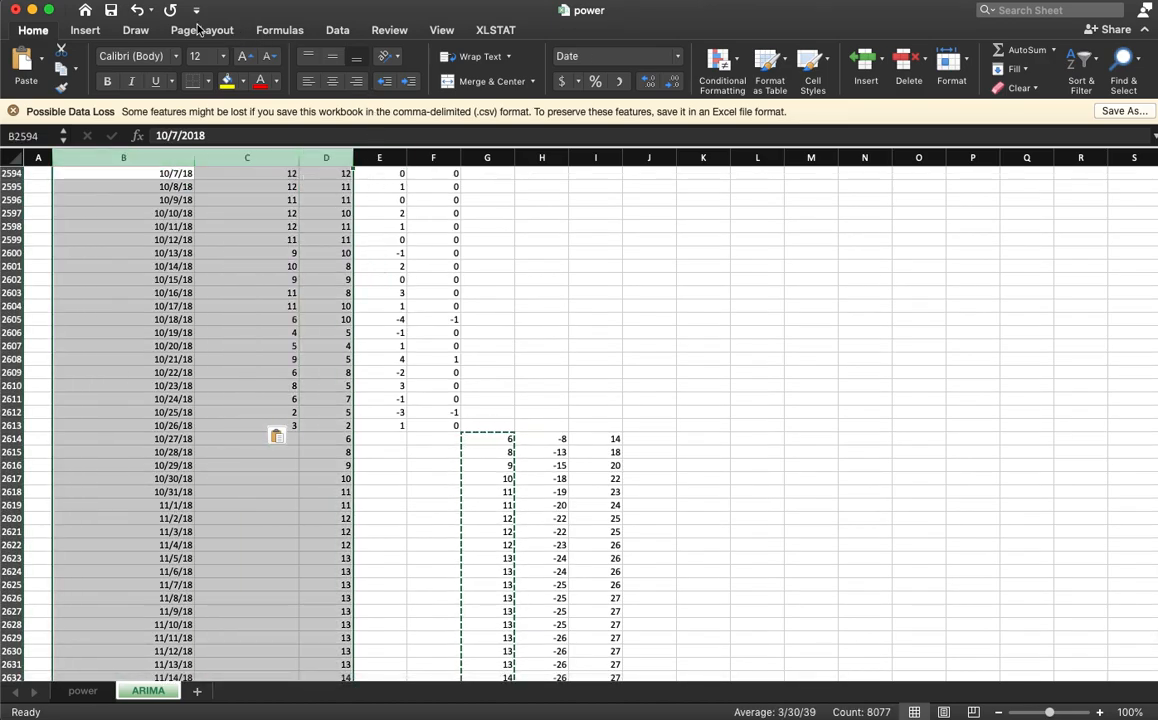
pyautogui.click(88, 30)
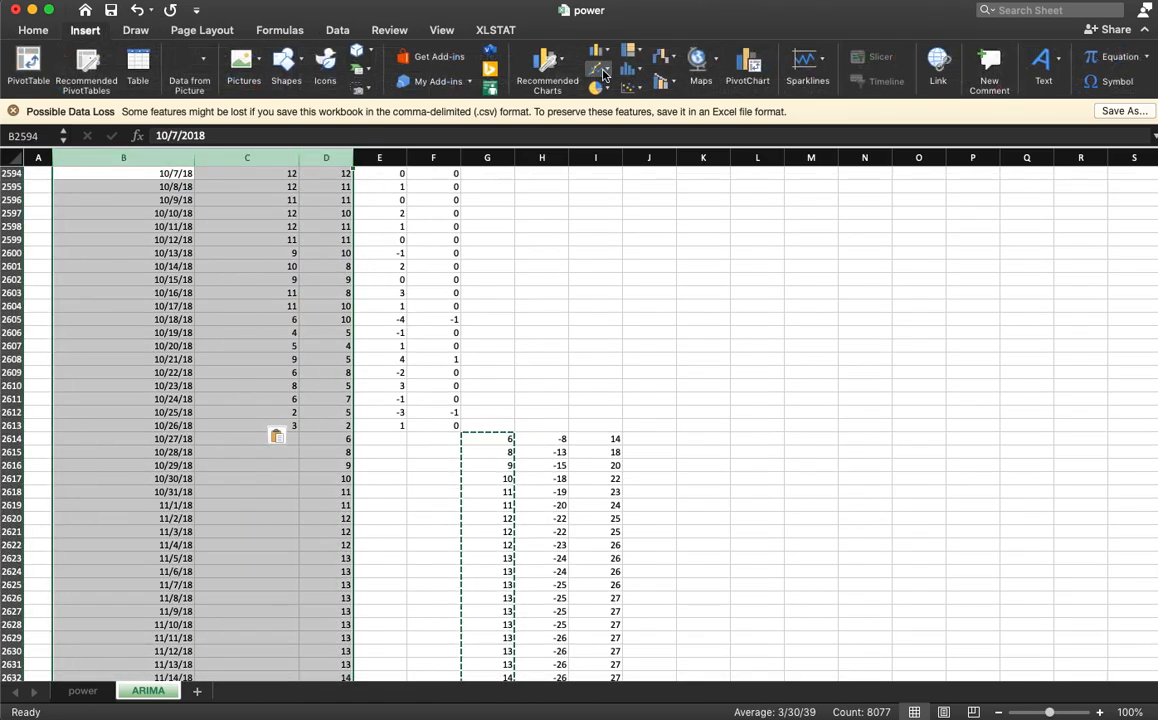
pyautogui.click(601, 72)
pyautogui.click(648, 172)
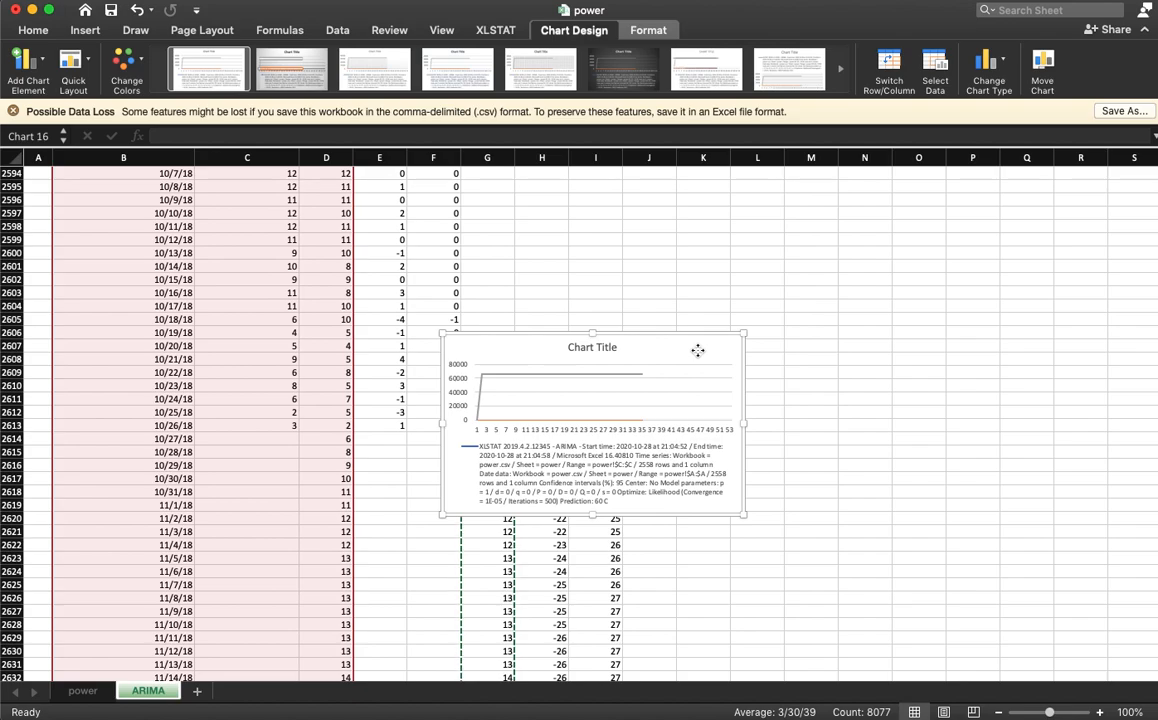
pyautogui.press('Delete')
# Insert a 2-D line chart of B55:D2673 with the replaced prediction values
pyautogui.click(217, 350)
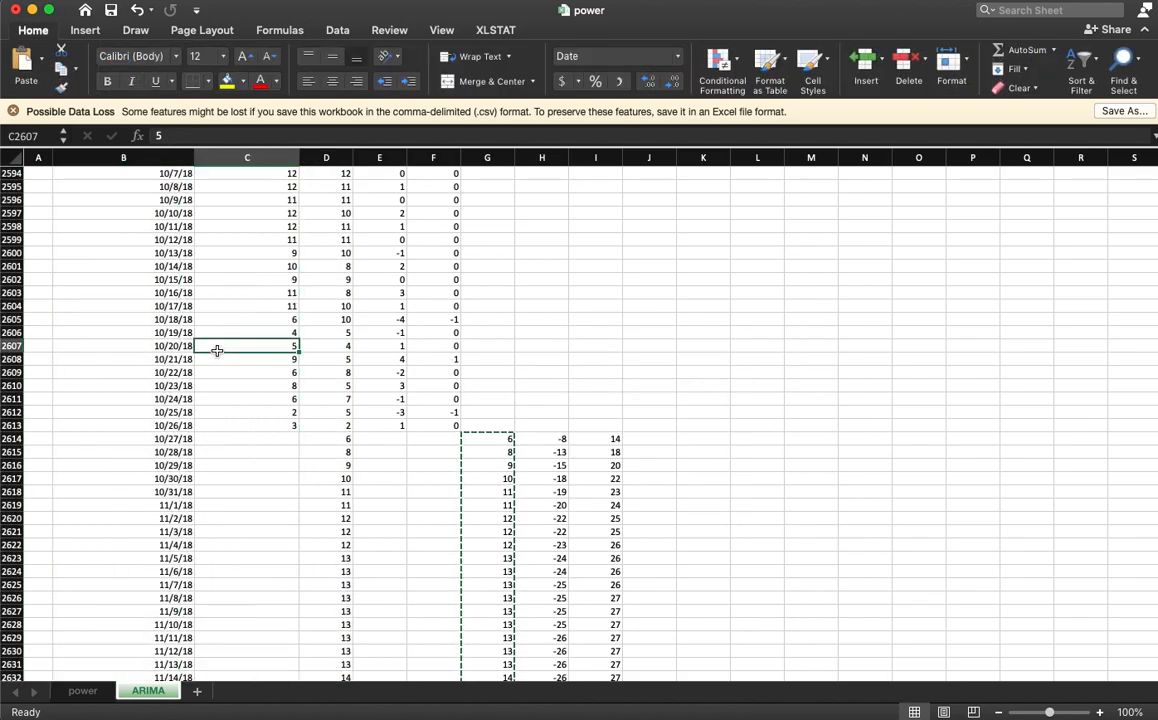
pyautogui.hotkey('ctrl', 'Up')
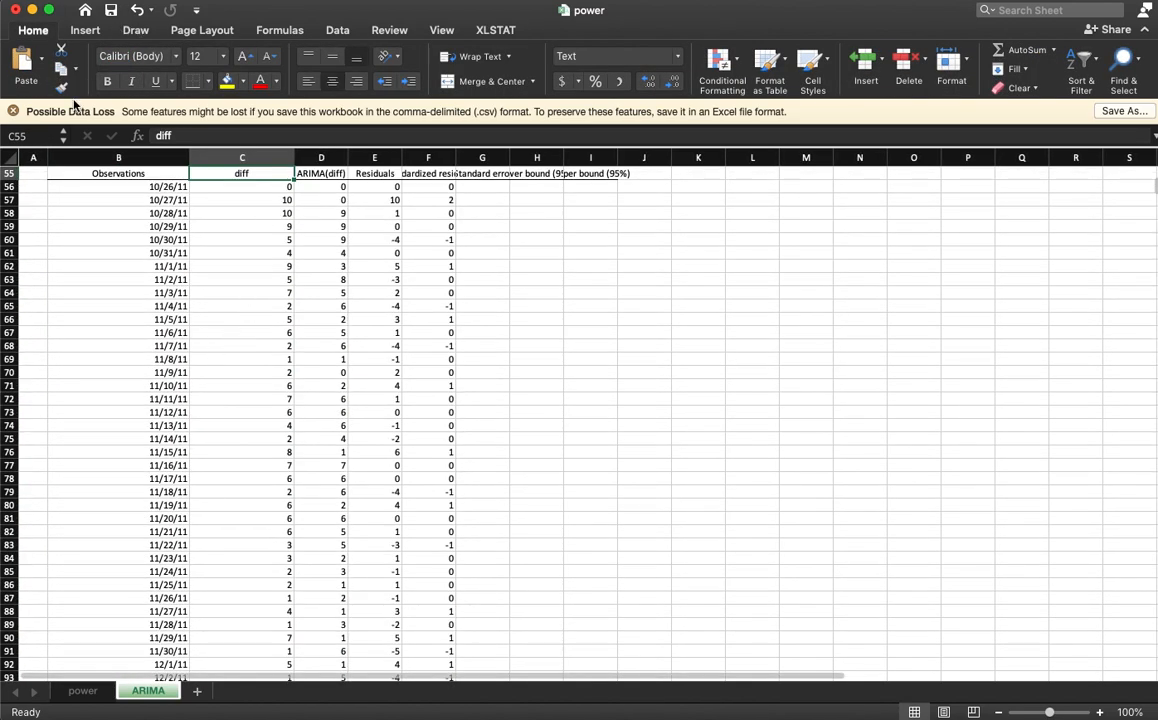
pyautogui.moveTo(129, 167); pyautogui.dragTo(325, 178)
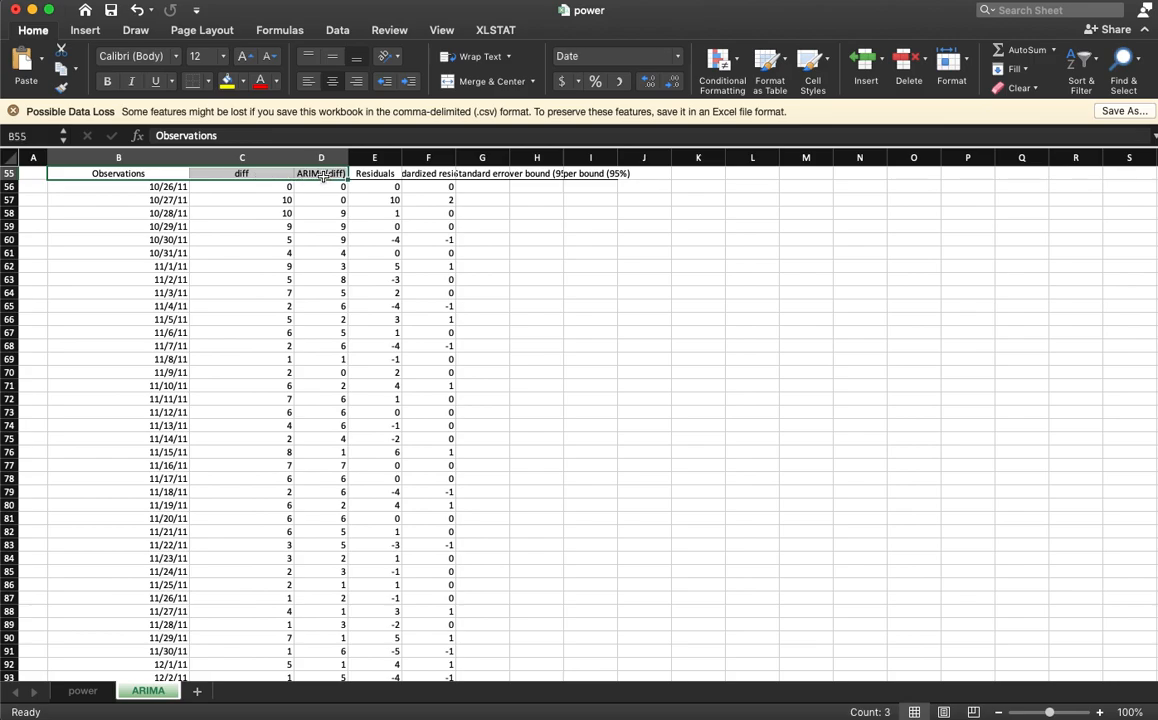
pyautogui.hotkey('ctrl', 'shift', 'Down')
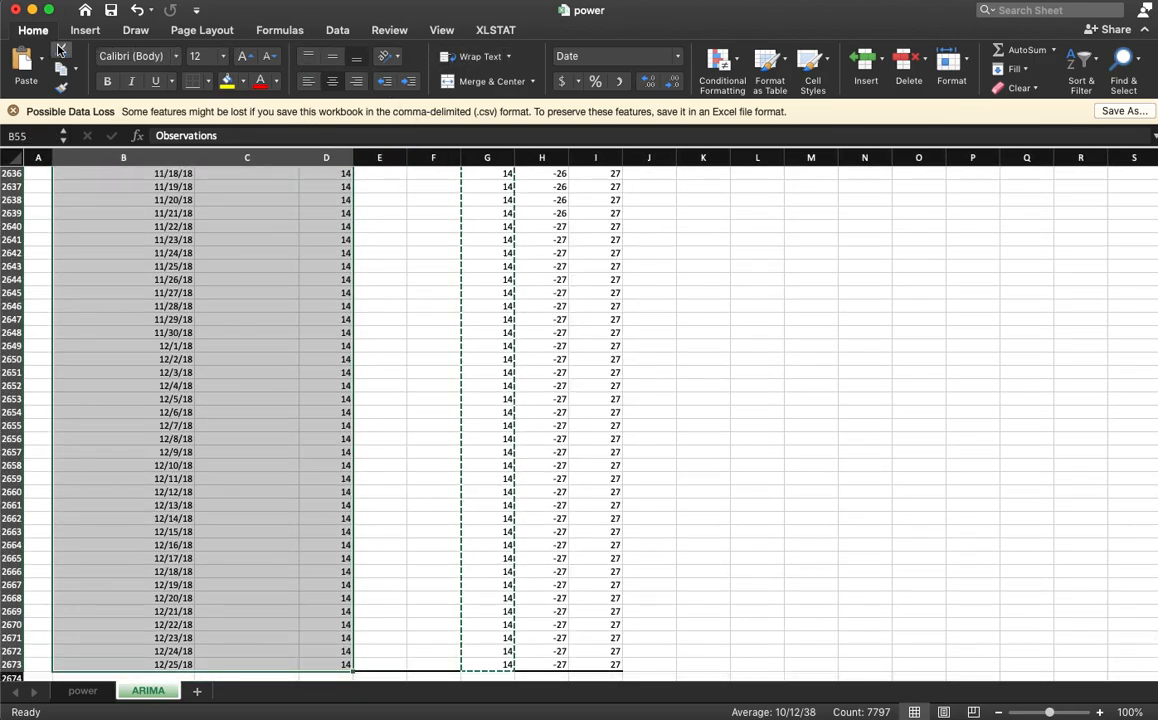
pyautogui.click(86, 33)
pyautogui.click(598, 68)
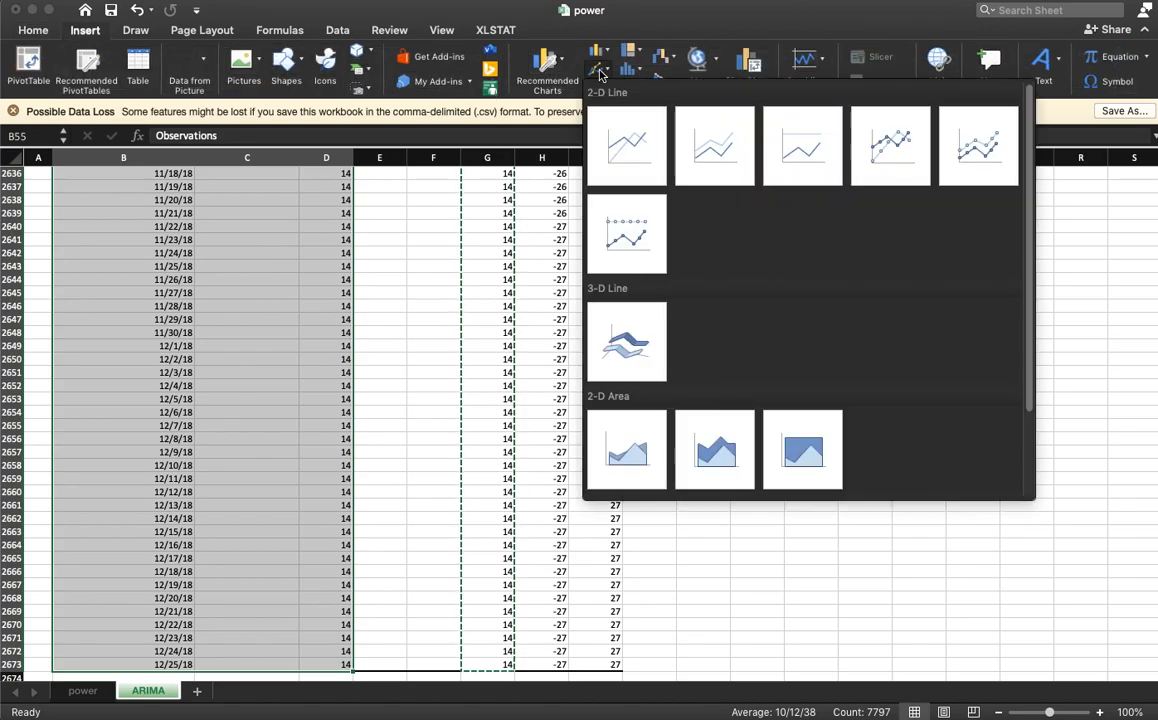
pyautogui.click(651, 148)
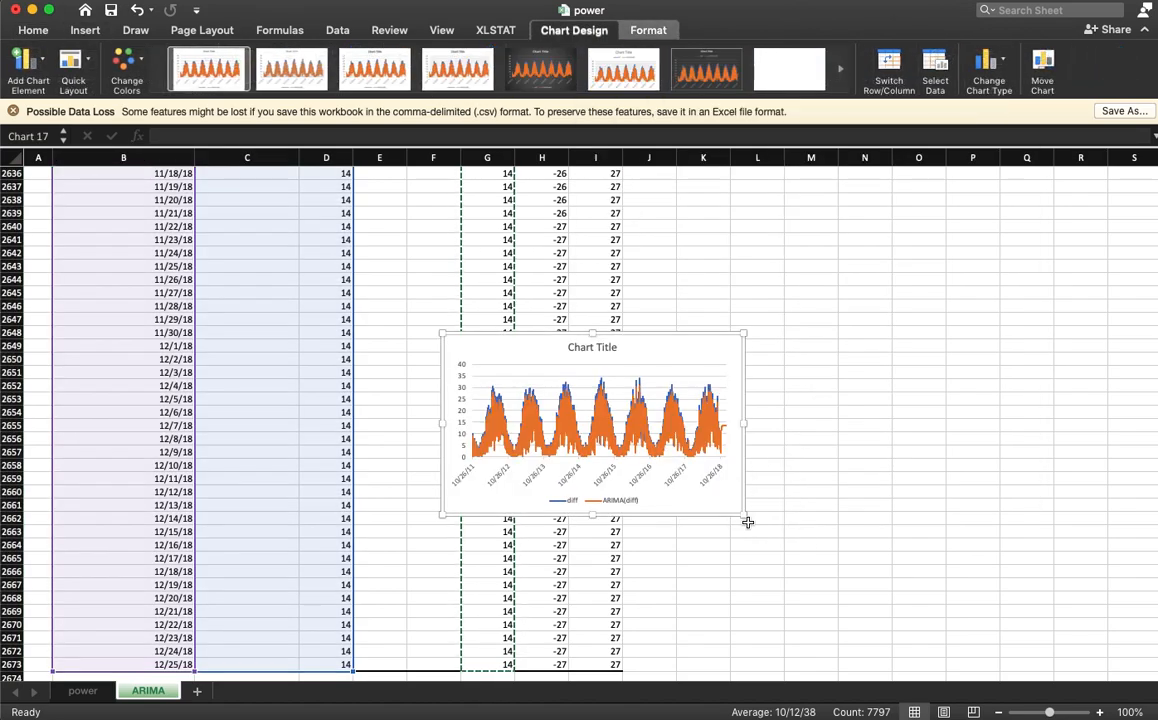
# Widen the new chart on both sides to inspect its final predicted stretch, and delete it
pyautogui.moveTo(746, 425); pyautogui.dragTo(1085, 422)
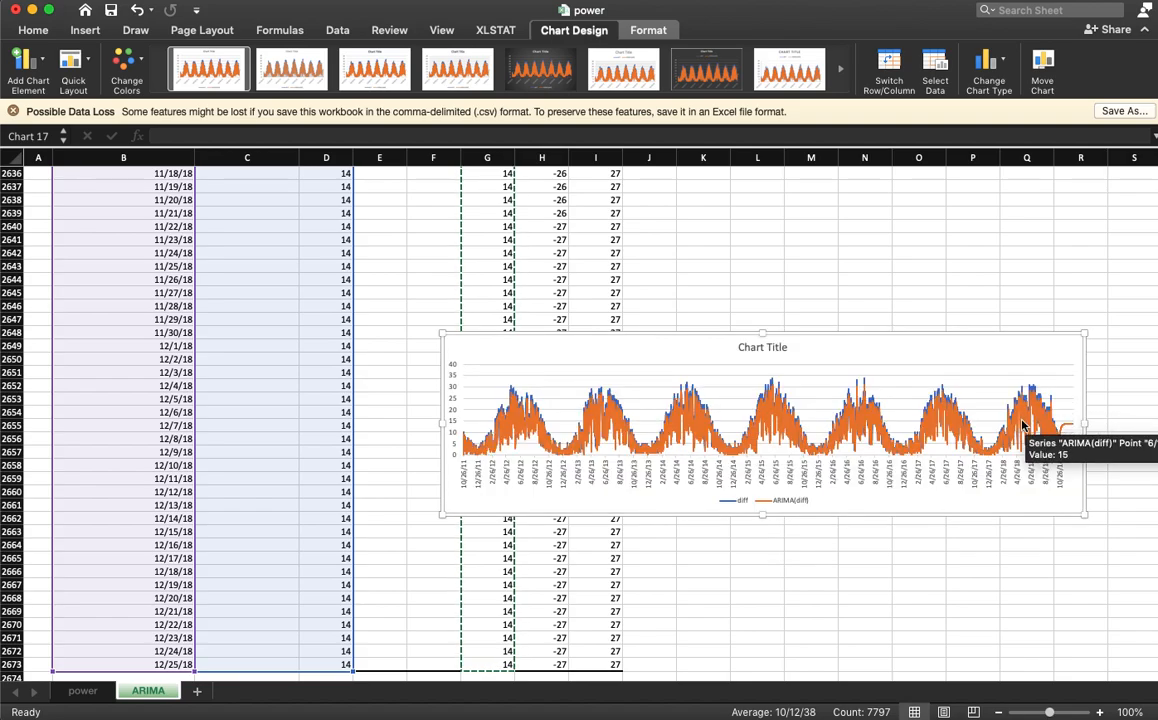
pyautogui.moveTo(441, 424); pyautogui.dragTo(155, 424)
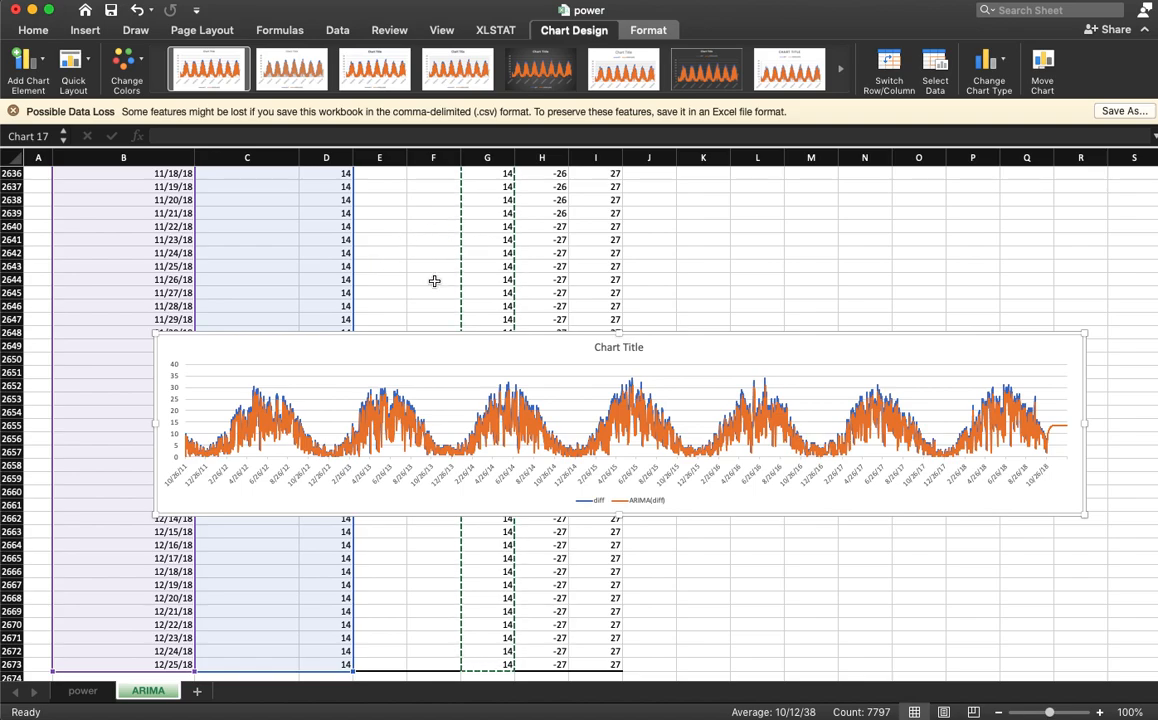
pyautogui.press('Delete')
pyautogui.click(444, 346)
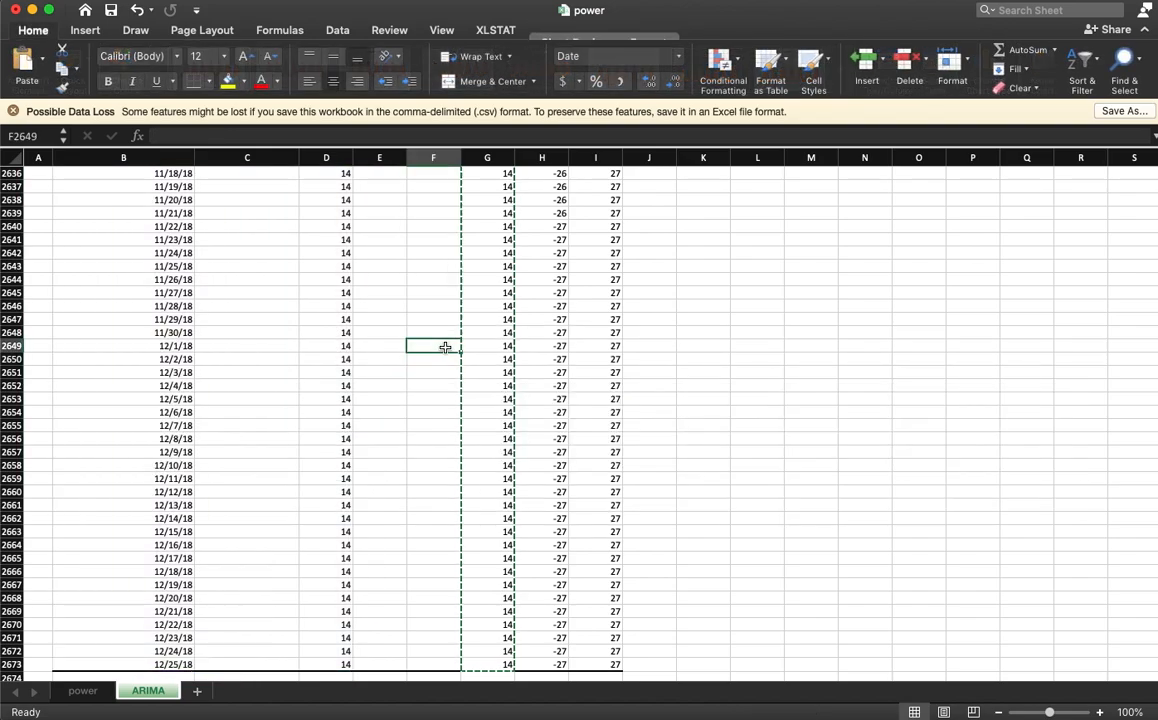